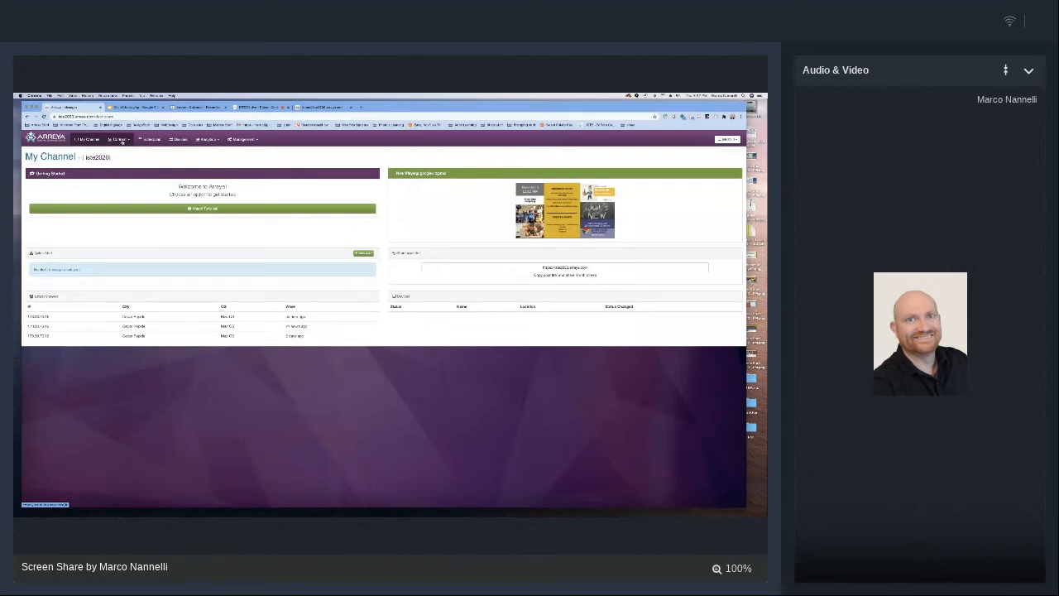
Start a new presentation from the Education template with a football team photo, blue header and orange weather panel
click(123, 143)
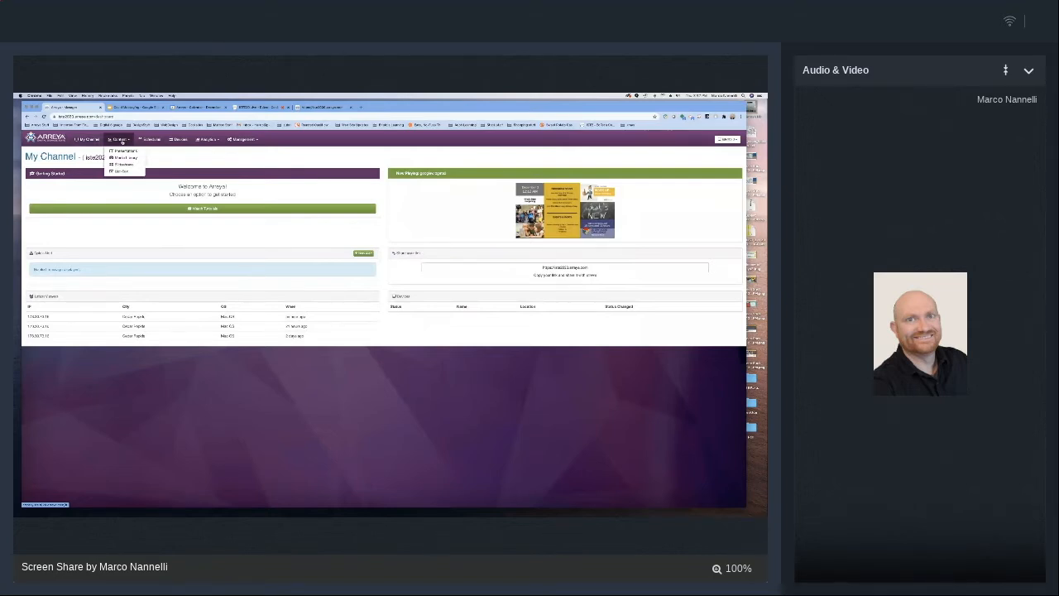
click(123, 151)
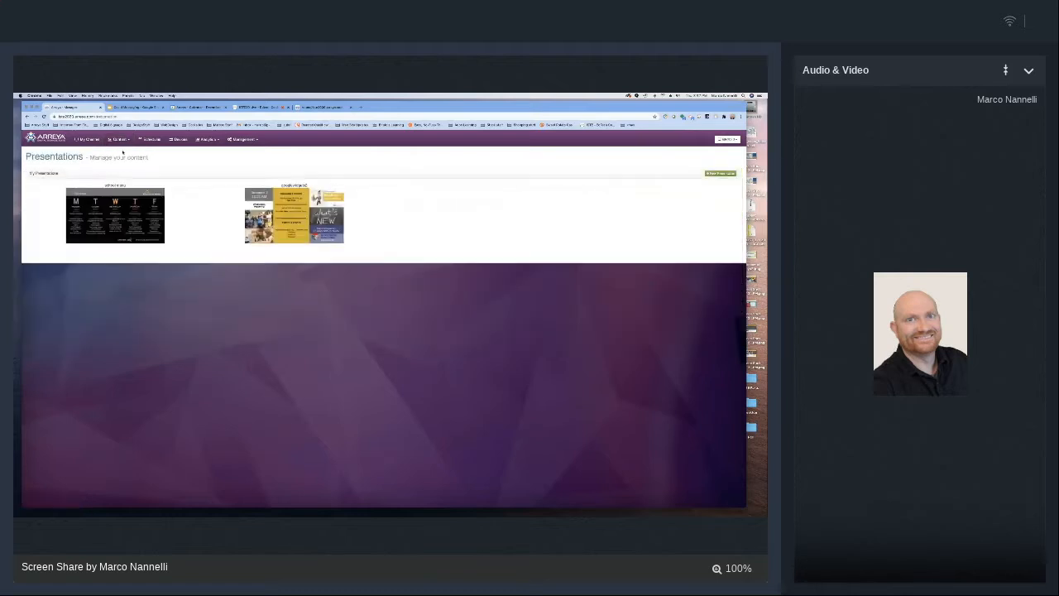
mouse_move(299, 235)
click(719, 174)
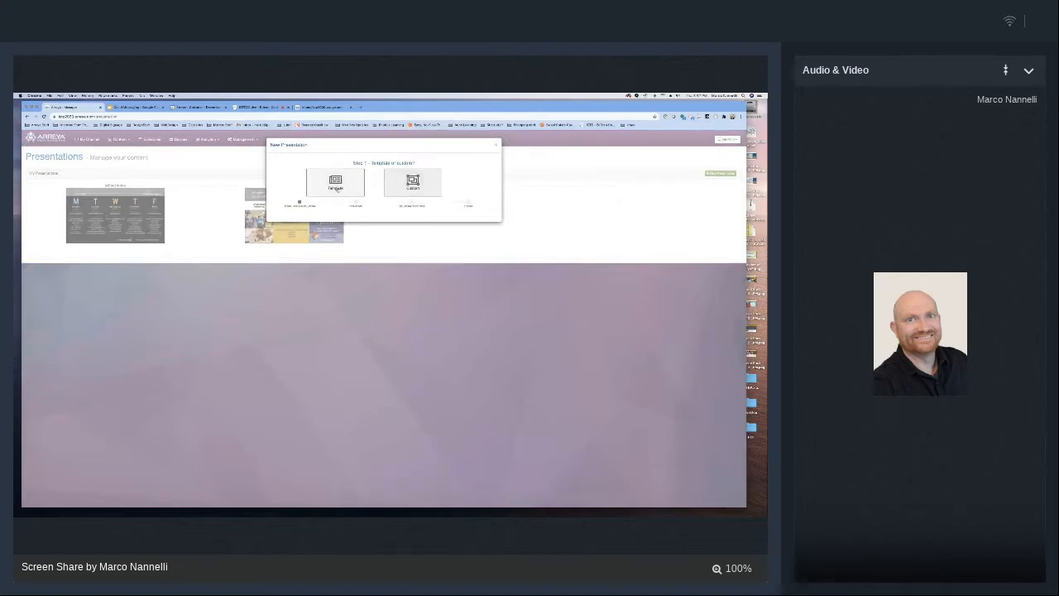
click(335, 186)
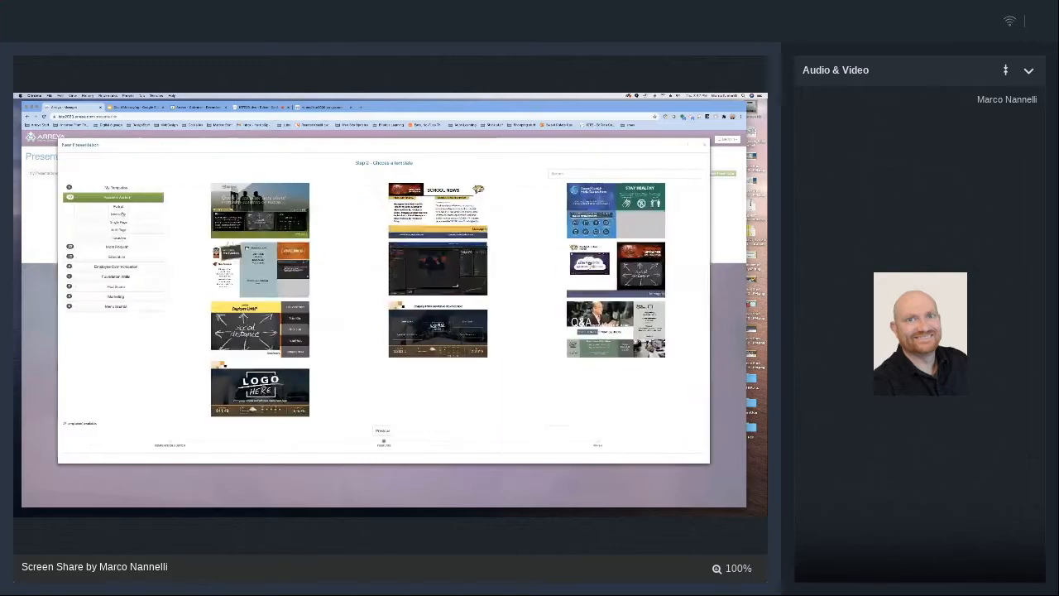
click(119, 256)
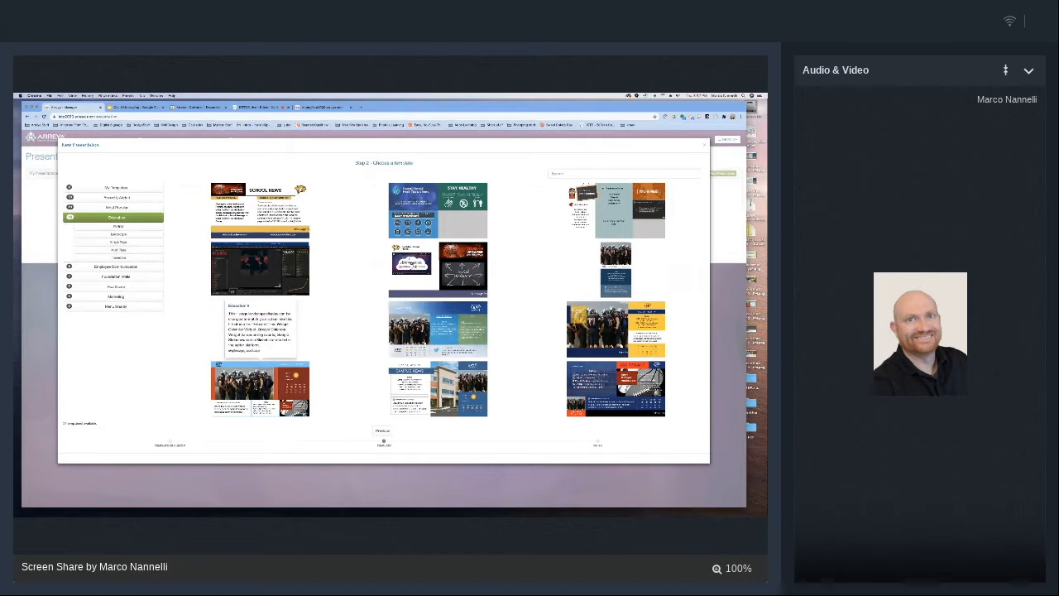
click(254, 387)
Name the new presentation "Demo" and finish creating it
click(364, 228)
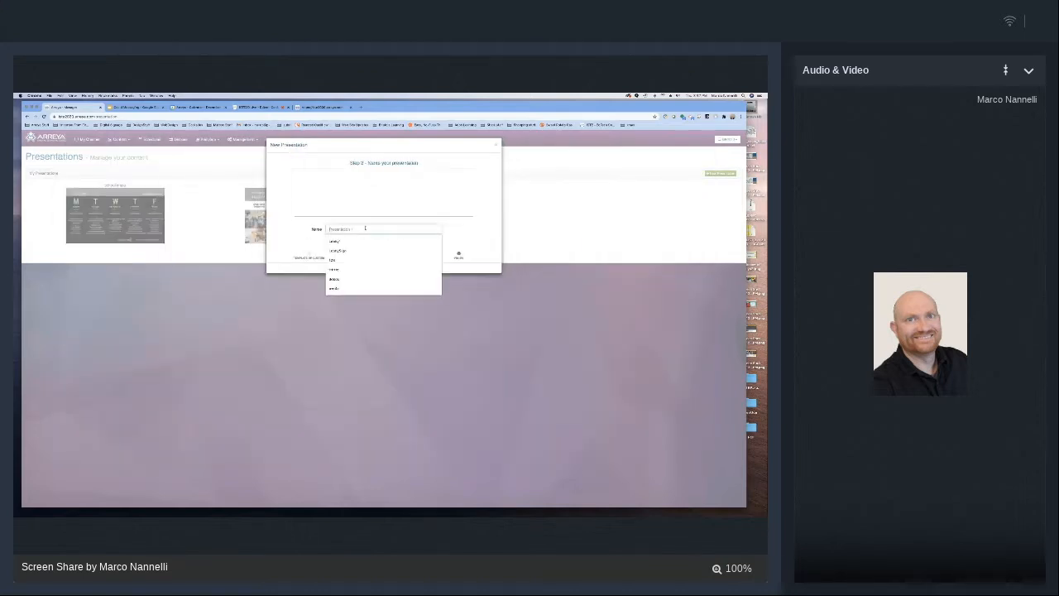
text(Demo)
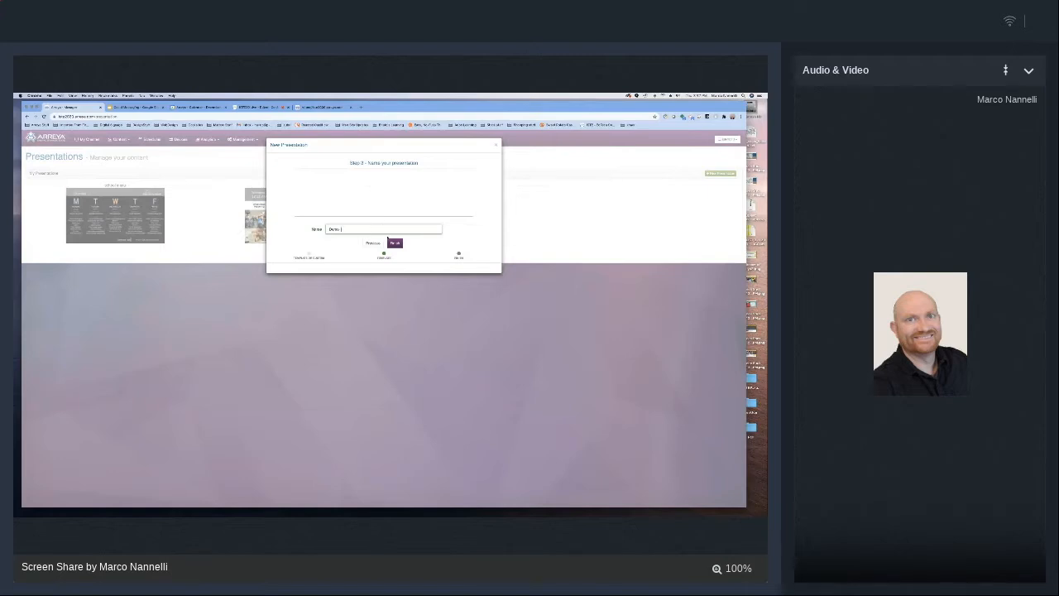
click(394, 243)
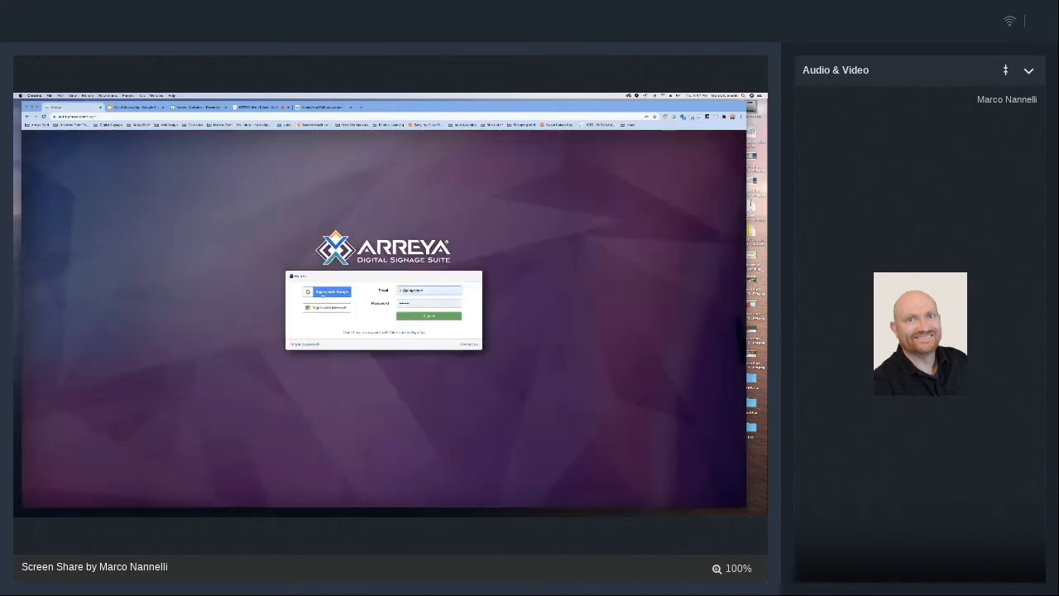
Sign back in with the prefilled credentials and open the Demo presentation for editing
click(415, 317)
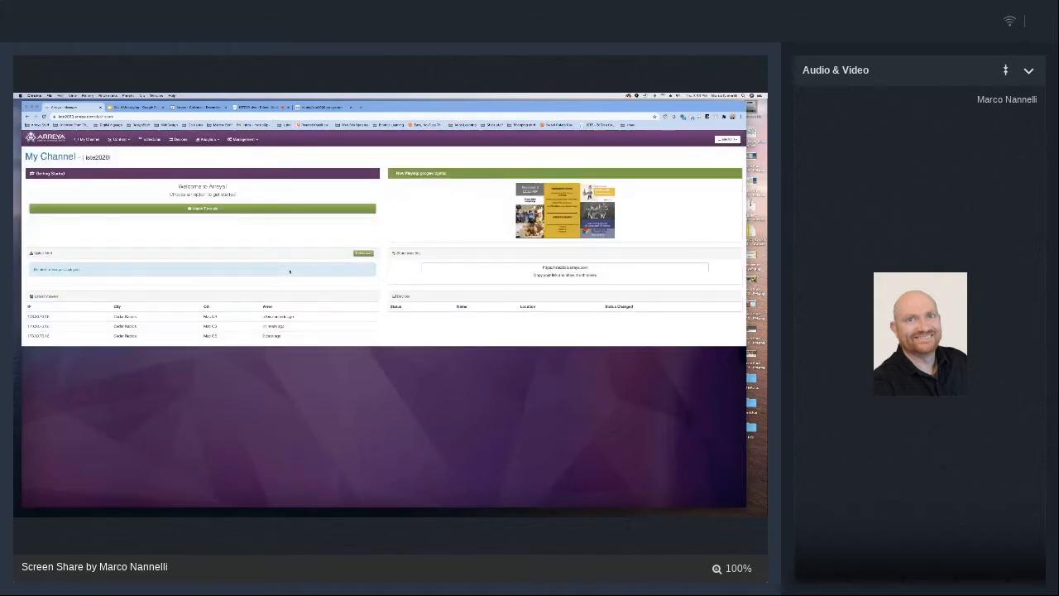
click(118, 139)
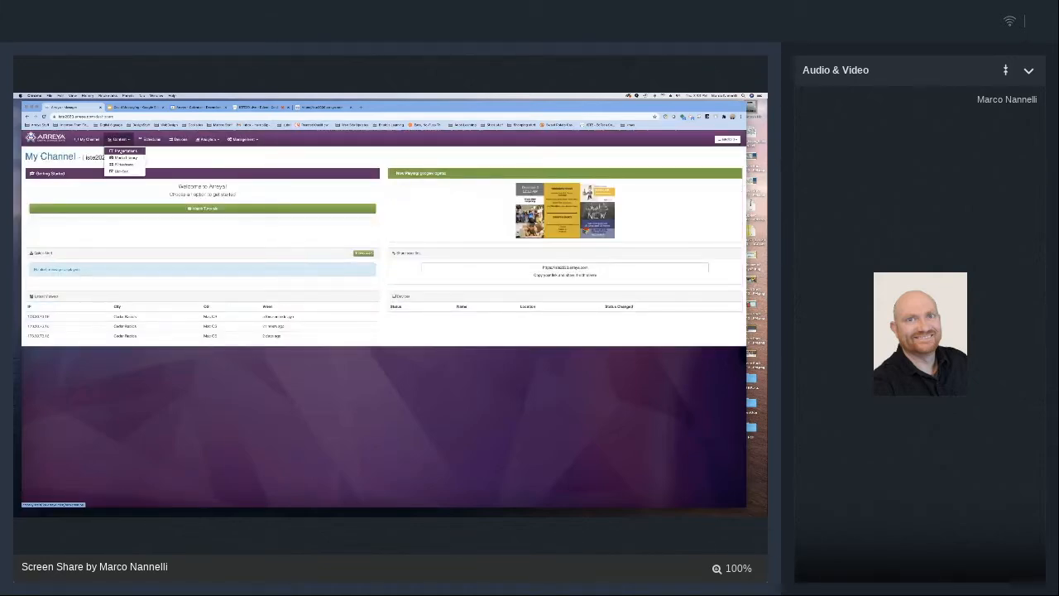
click(123, 150)
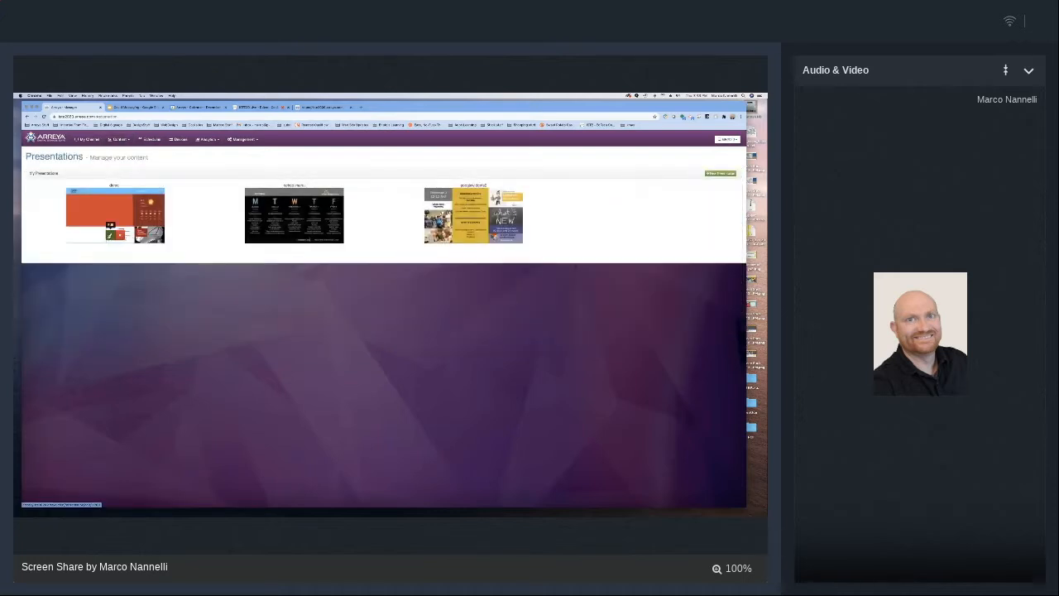
click(108, 236)
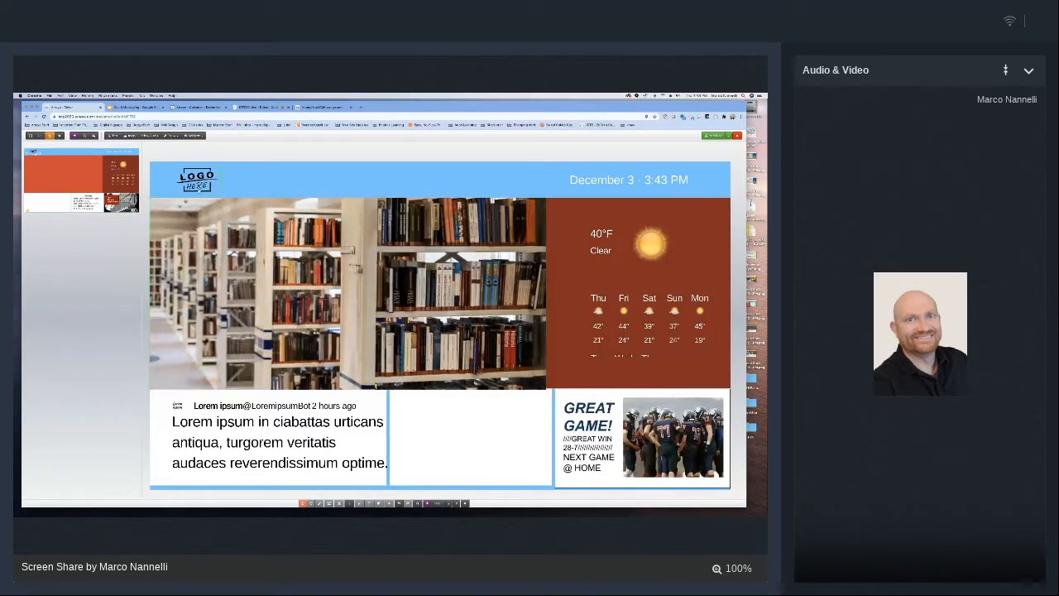
Move the logo placeholder slightly down in the header bar
click(197, 181)
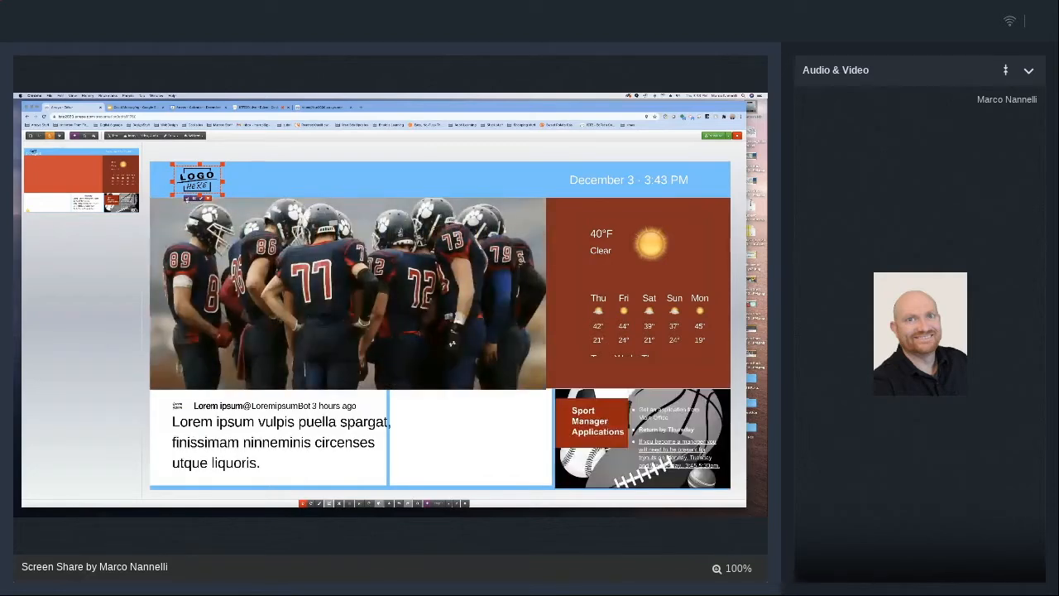
drag(197, 180, 198, 187)
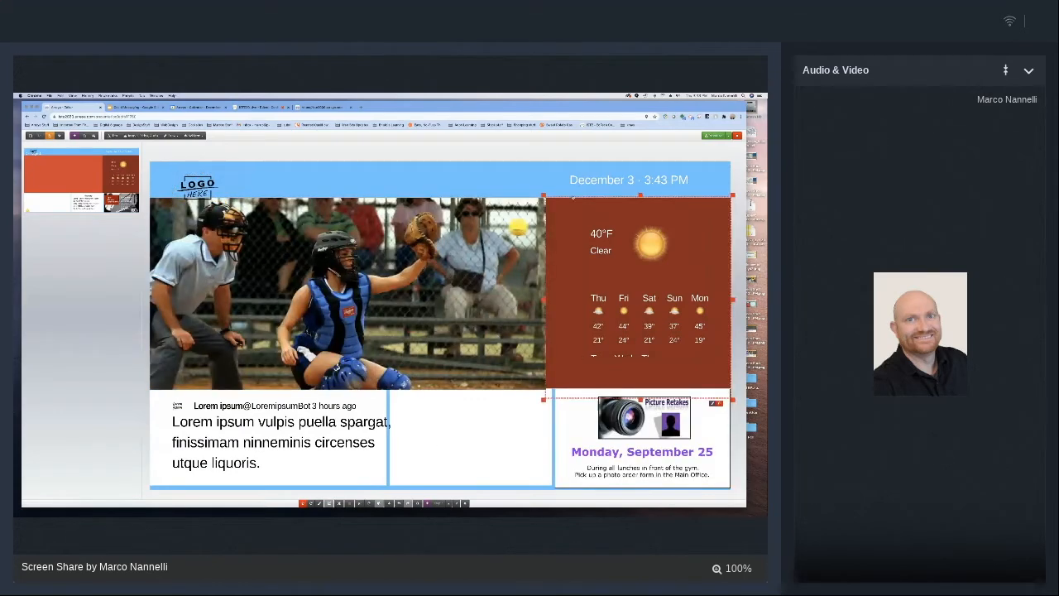
Rename the page to "Home" in its page settings
click(355, 195)
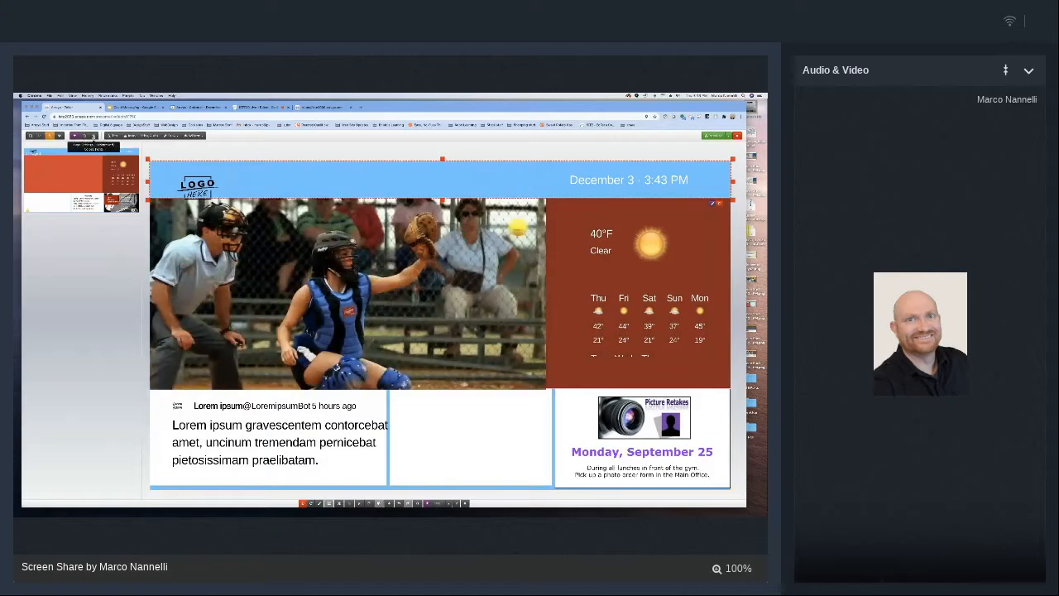
click(93, 136)
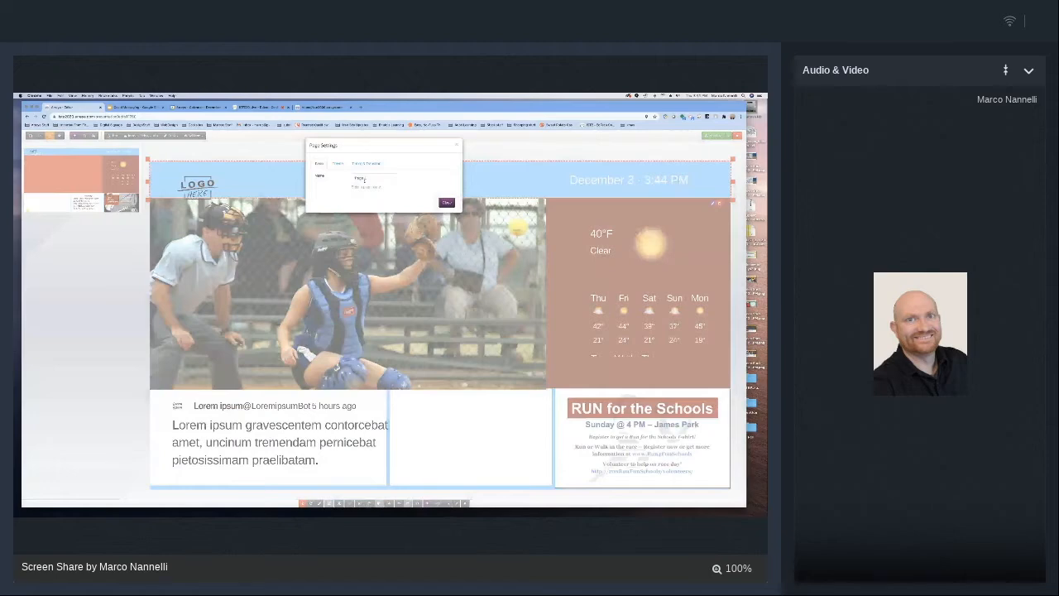
click(364, 180)
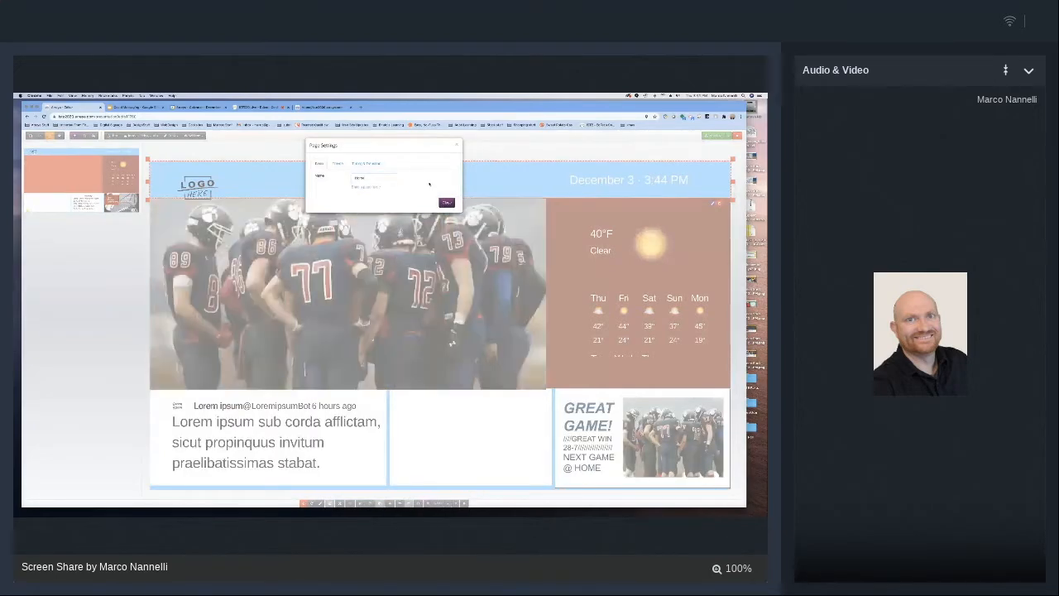
Change the page theme's background color from the color picker to a golden yellow
click(337, 163)
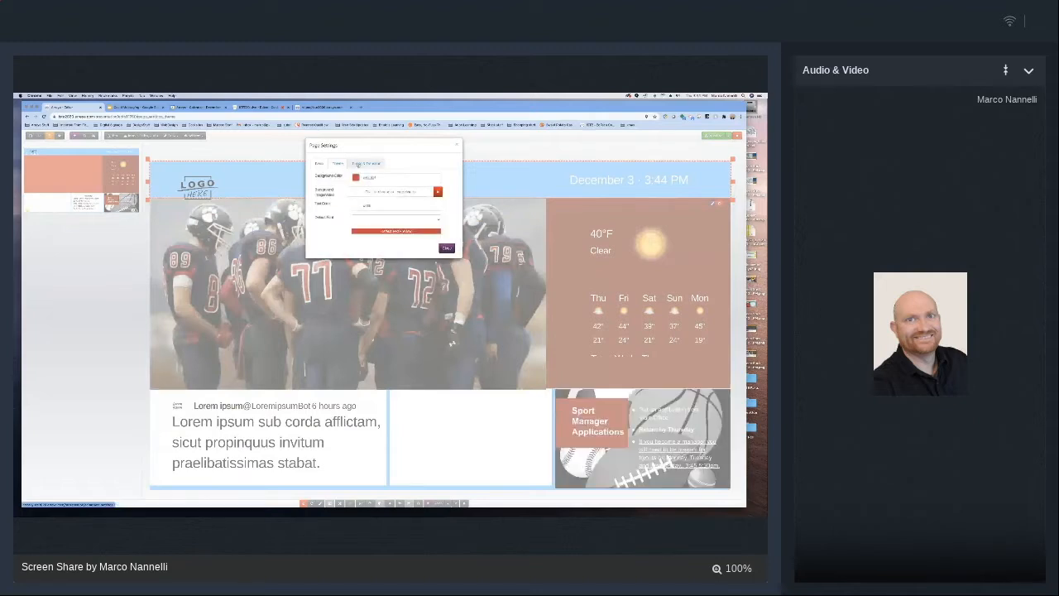
click(360, 163)
click(337, 163)
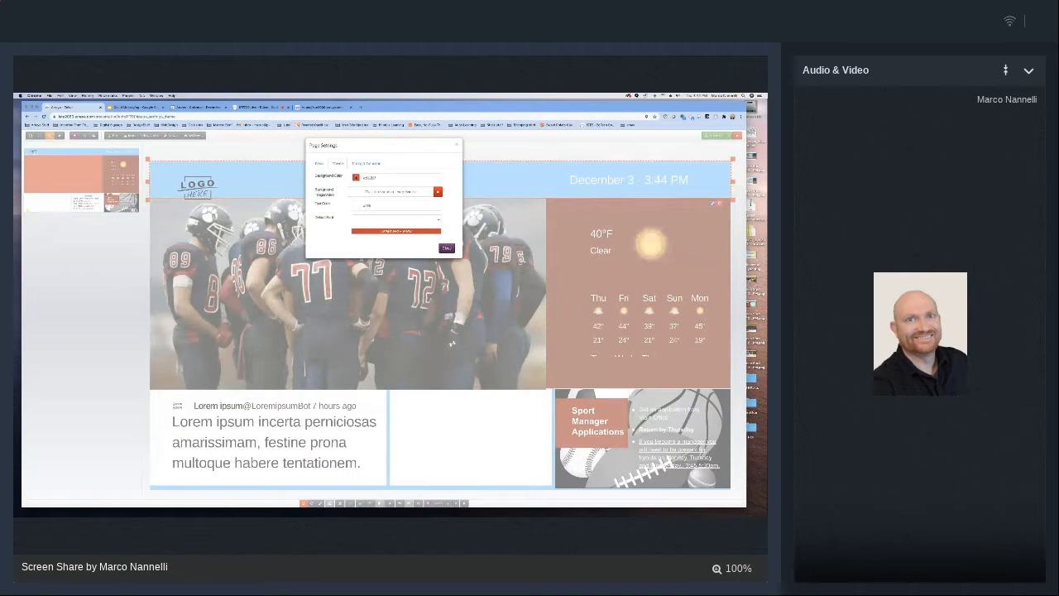
click(357, 178)
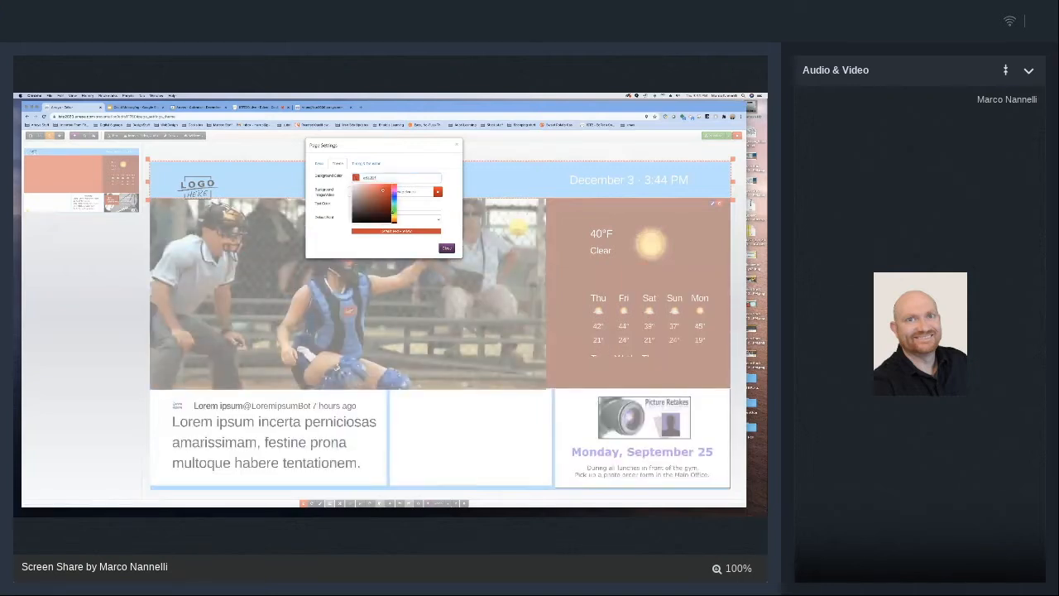
click(394, 218)
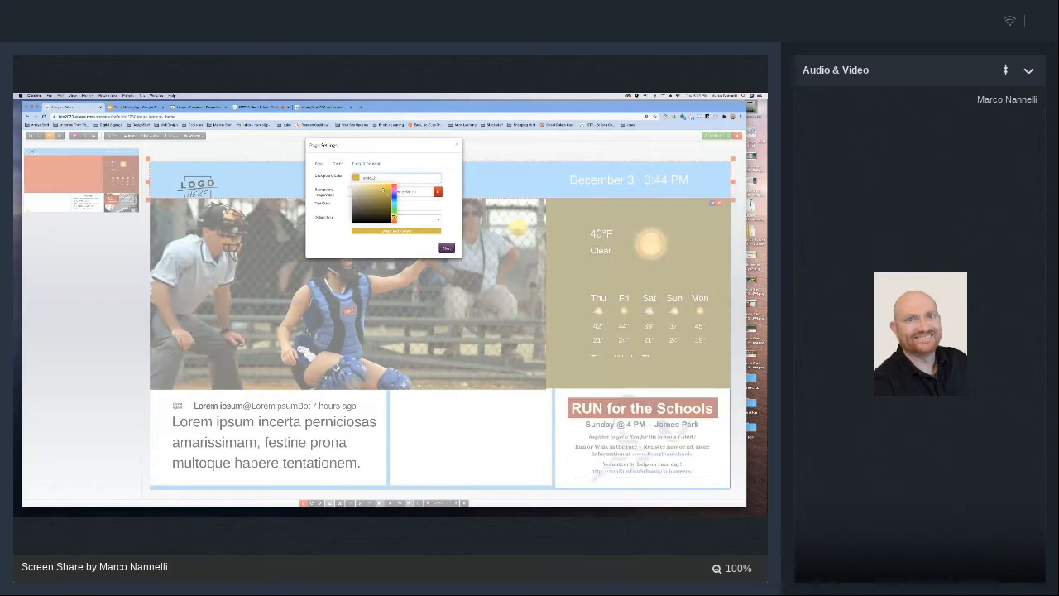
drag(393, 219, 394, 213)
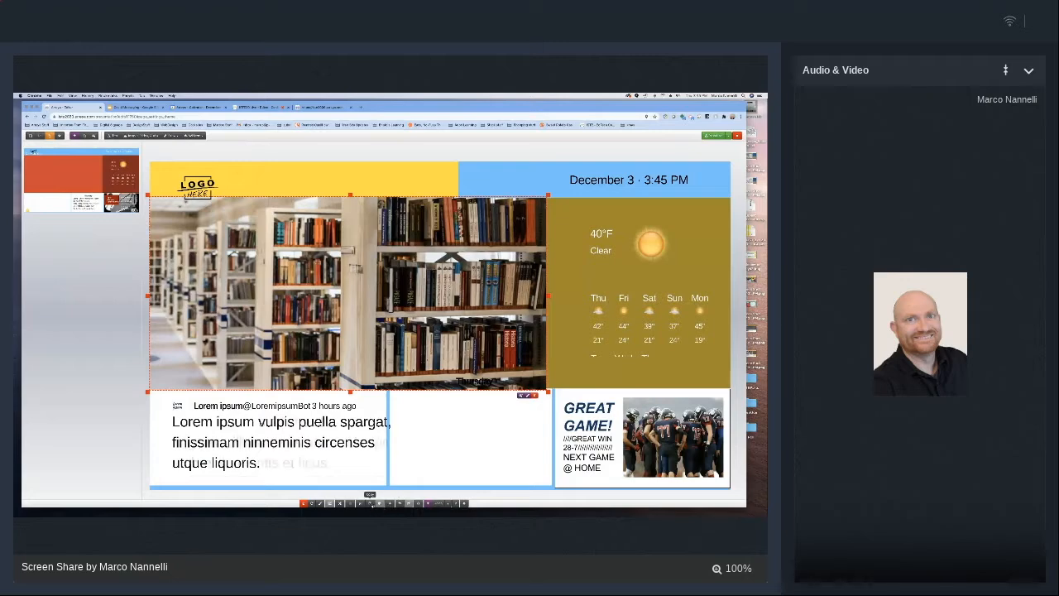
Copy and paste the large slideshow widget, shrink the duplicate and place it overlapping the slideshow and the weather panel
click(371, 504)
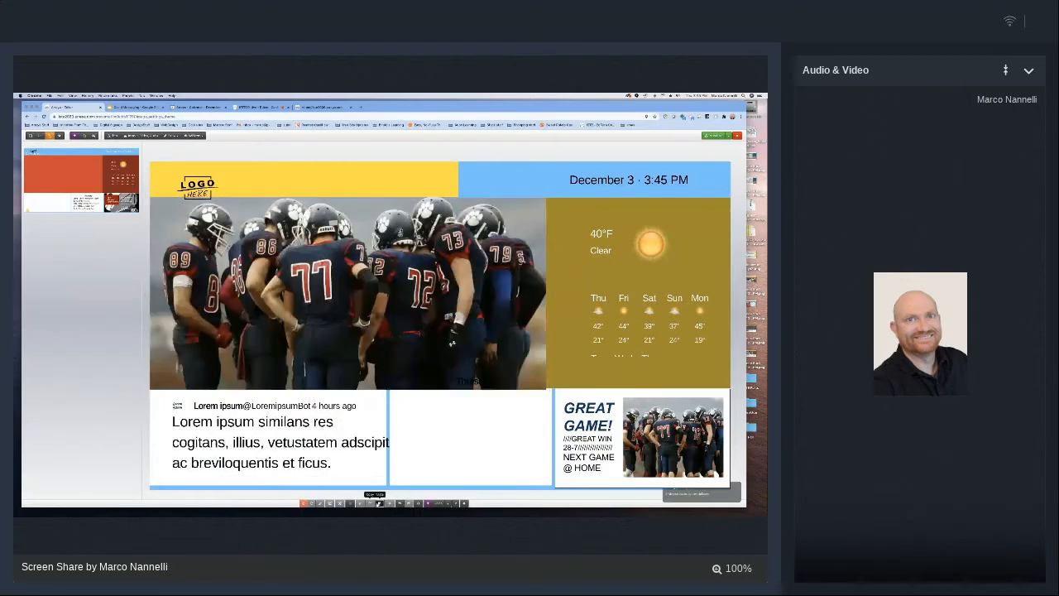
click(379, 503)
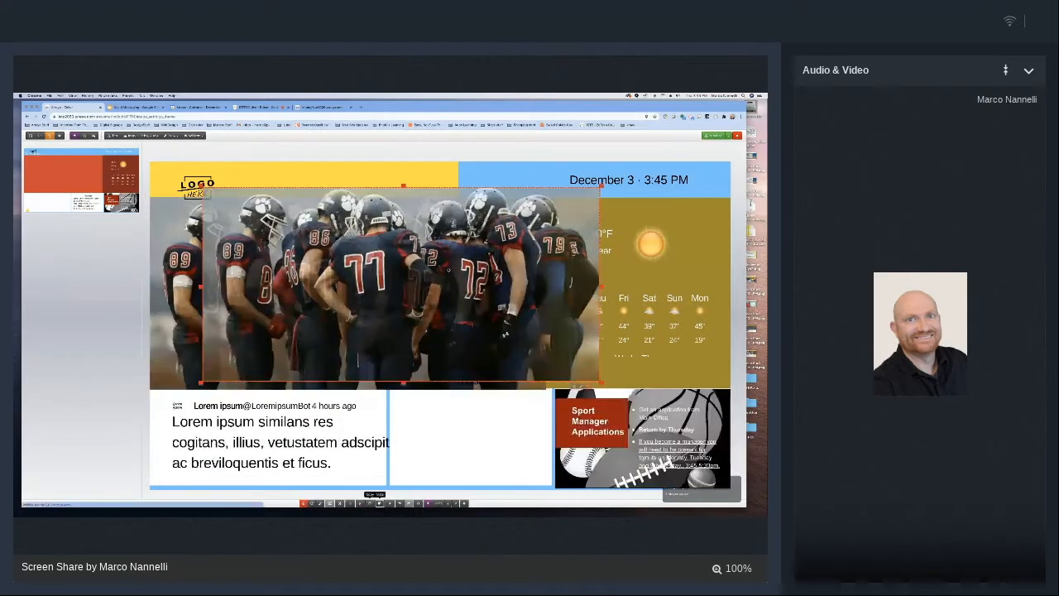
drag(449, 270, 582, 251)
drag(335, 363, 439, 337)
drag(585, 253, 555, 370)
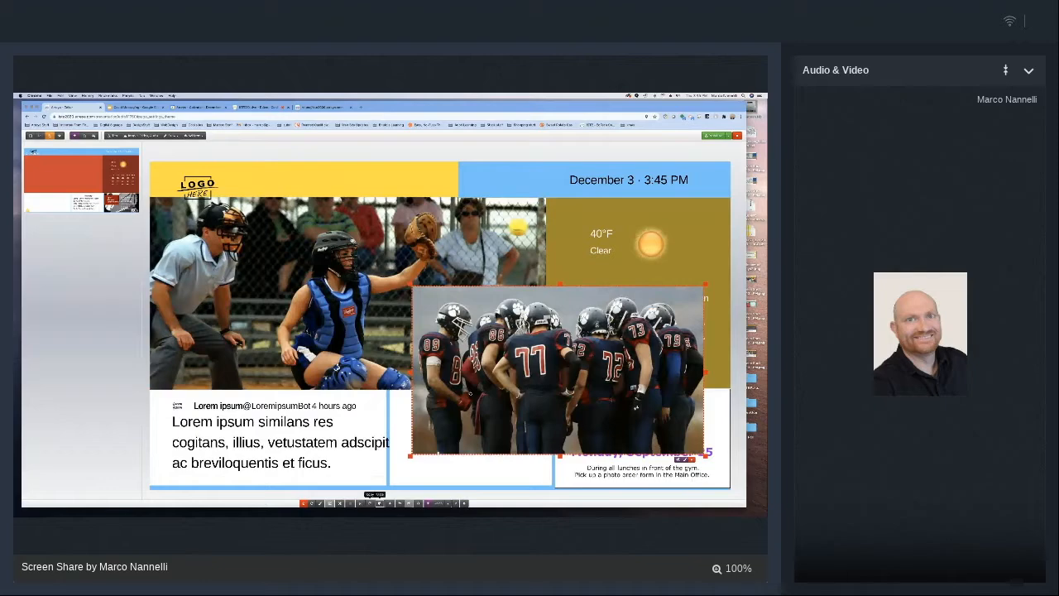
Shrink the original slideshow from its lower corner and move the duplicate so it still overlaps it
click(396, 319)
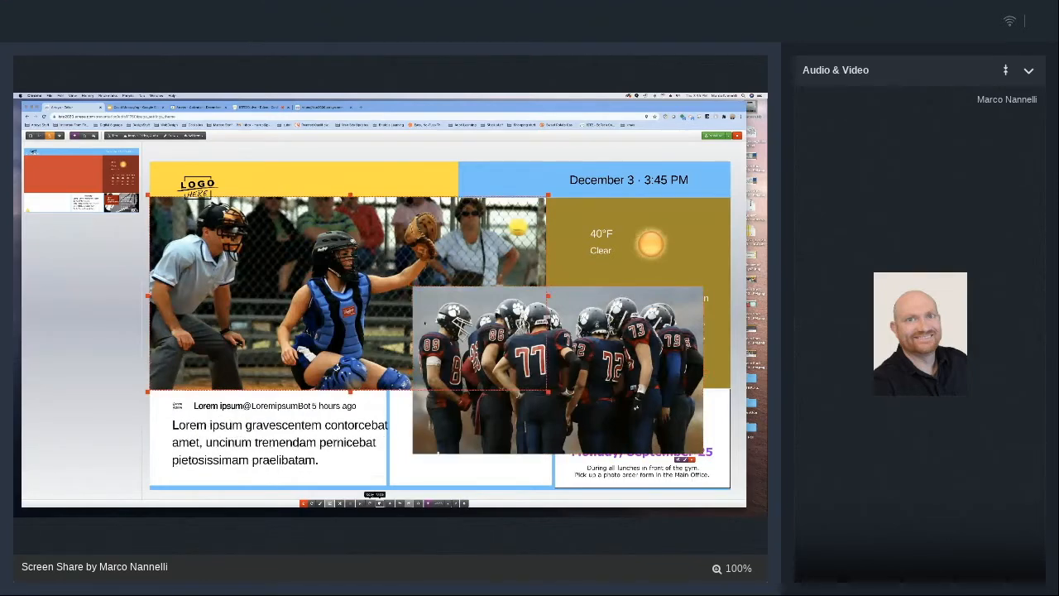
drag(636, 408, 584, 394)
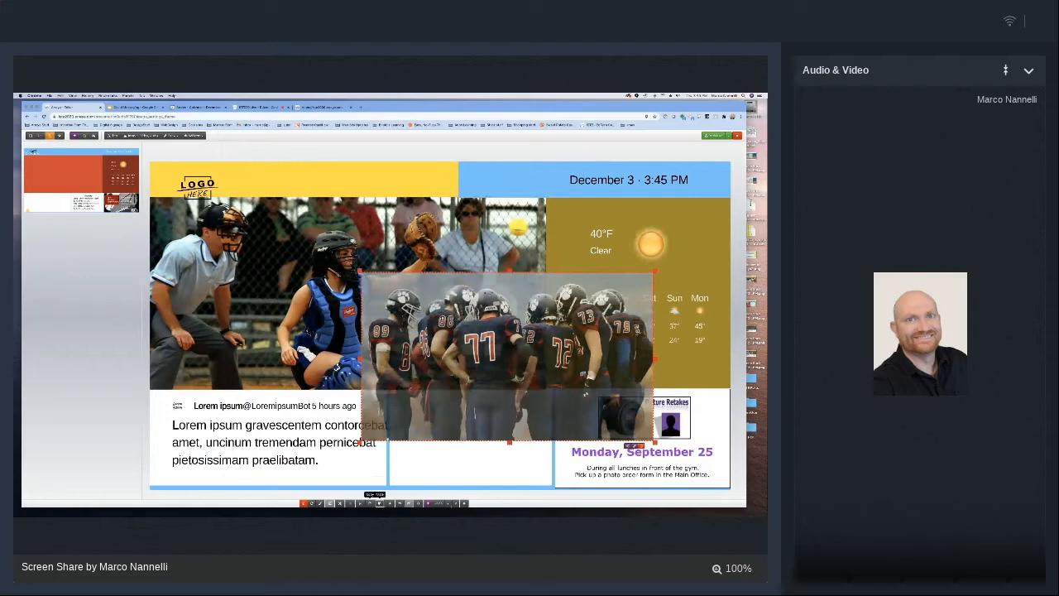
drag(545, 389, 506, 360)
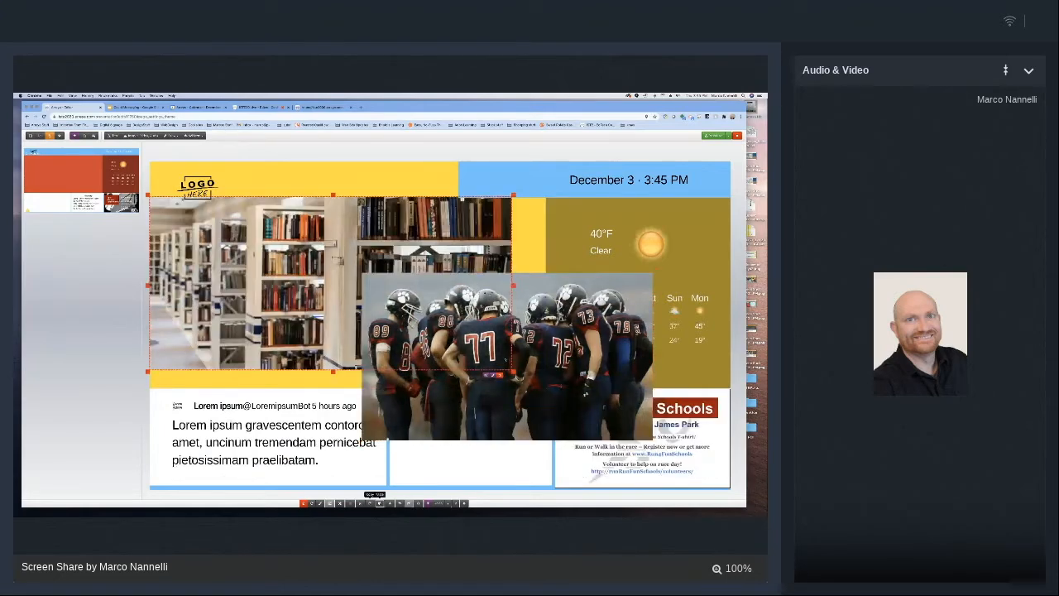
drag(506, 360, 491, 338)
drag(388, 438, 360, 412)
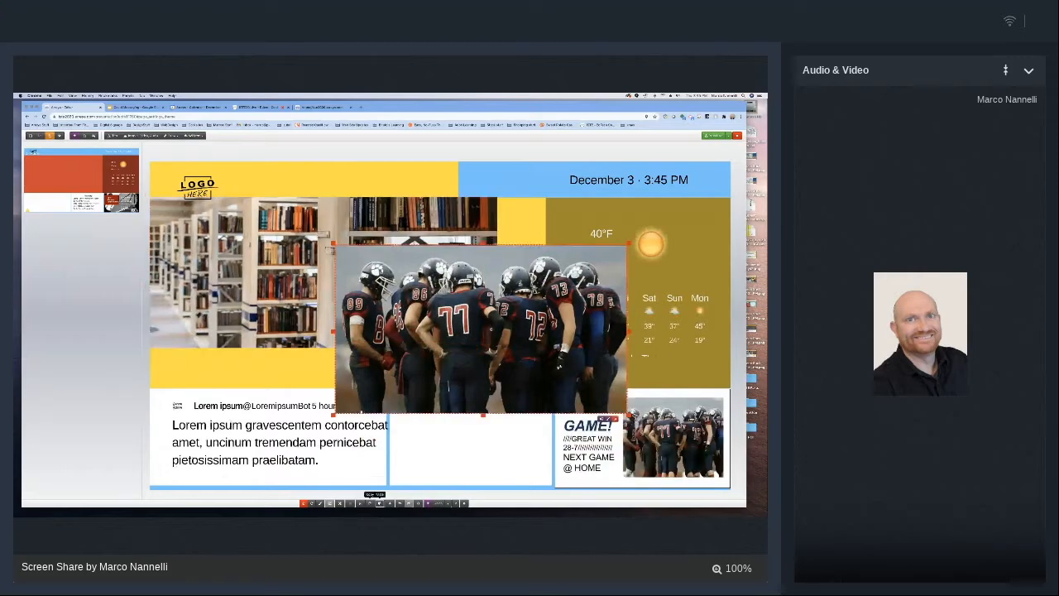
Move the duplicate slideshow a little lower and bring the original slideshow in front of it
click(348, 209)
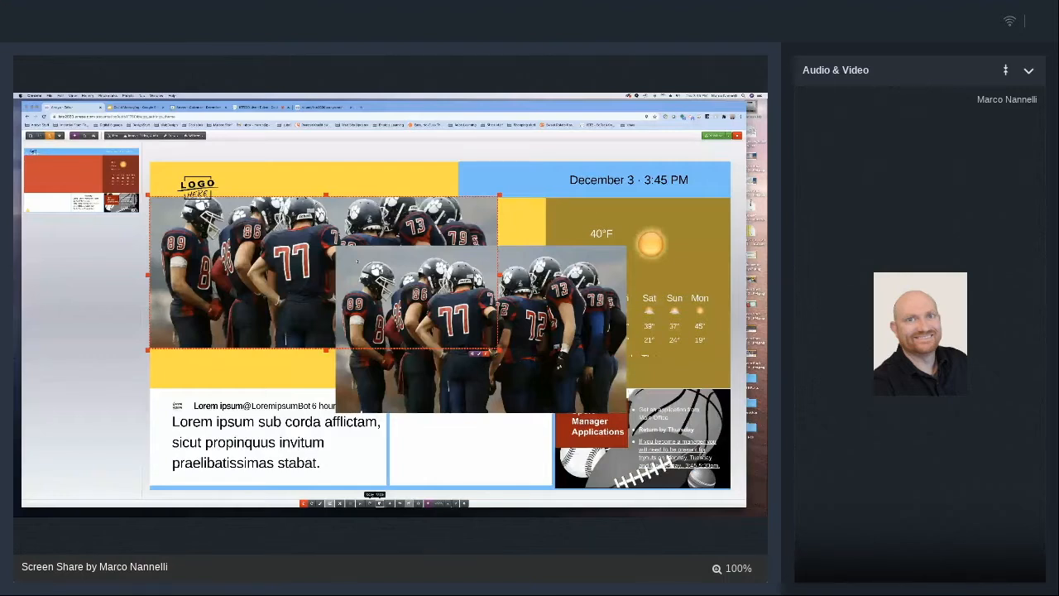
drag(356, 362, 378, 395)
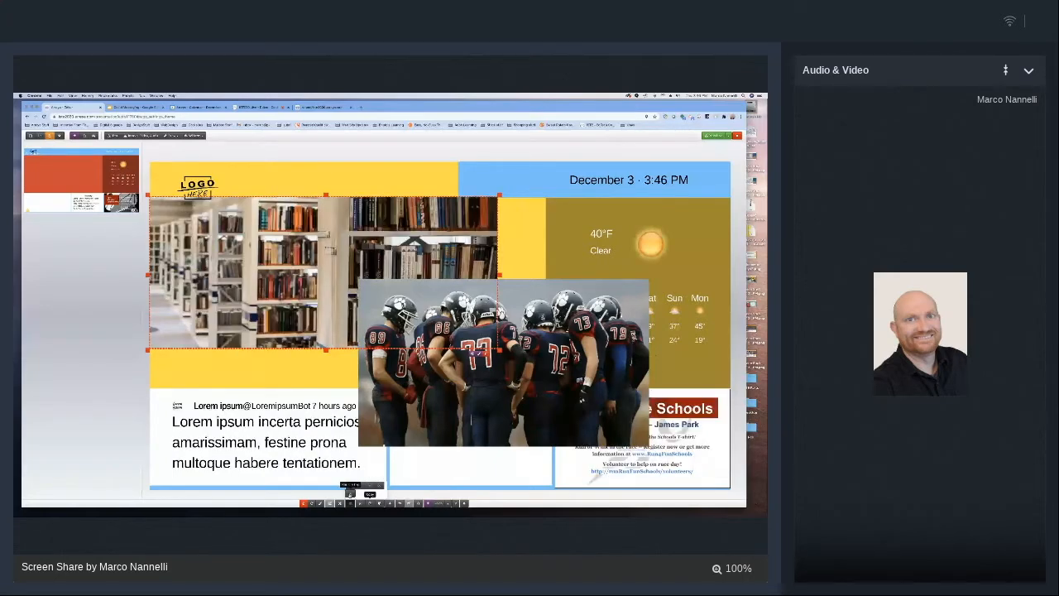
click(350, 493)
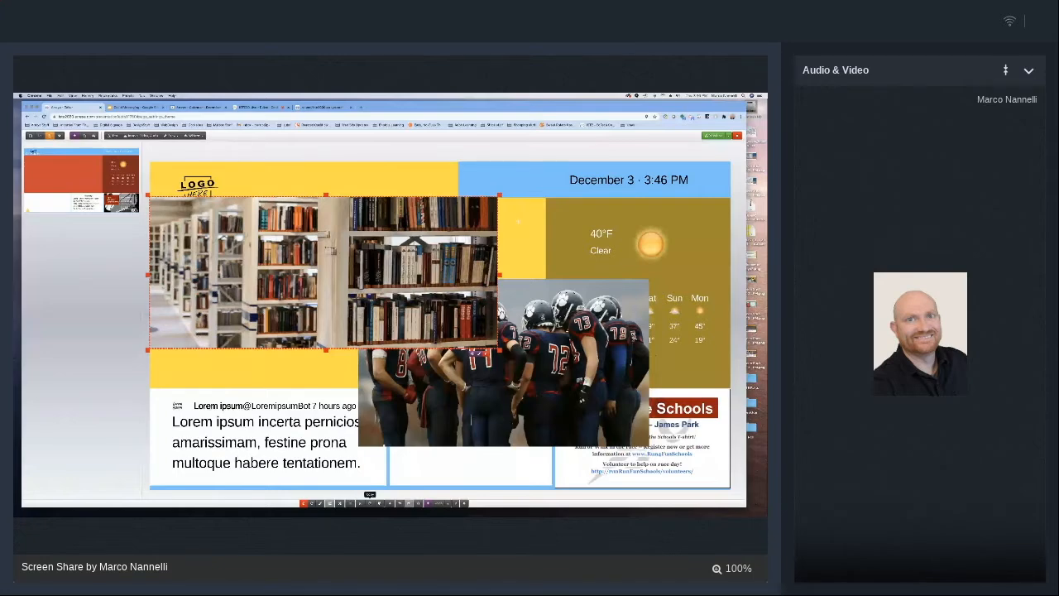
Delete the duplicate slideshow widget and confirm the deletion
click(519, 222)
mouse_move(452, 300)
mouse_down()
mouse_move(606, 309)
mouse_move(455, 309)
mouse_move(450, 300)
mouse_up()
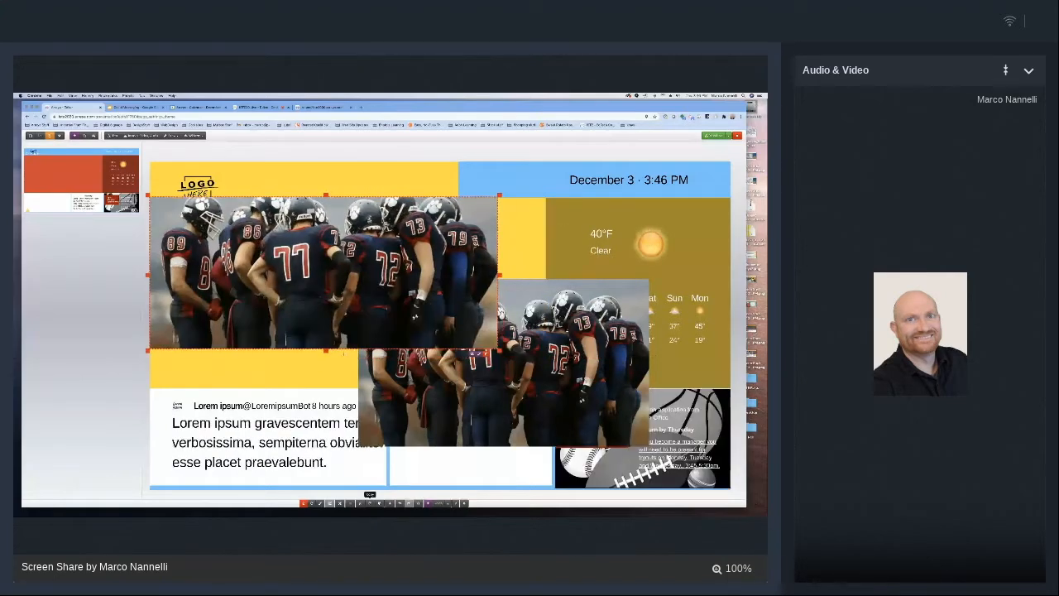
key(Delete)
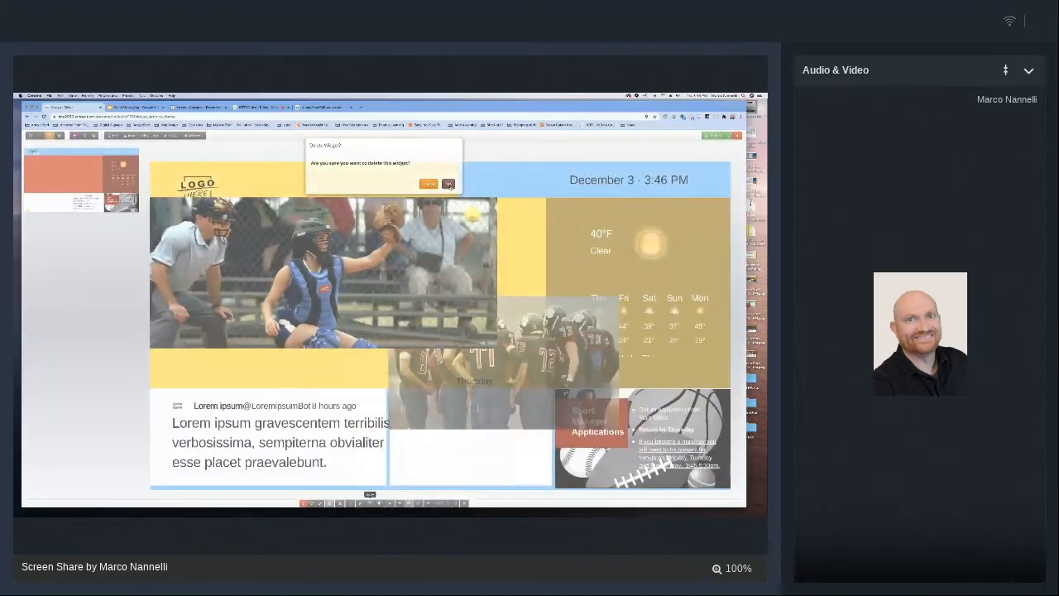
click(447, 184)
Enlarge the remaining slideshow to reach the weather panel, and move the logo up to sit within the header bar
drag(538, 387, 545, 393)
drag(197, 185, 197, 176)
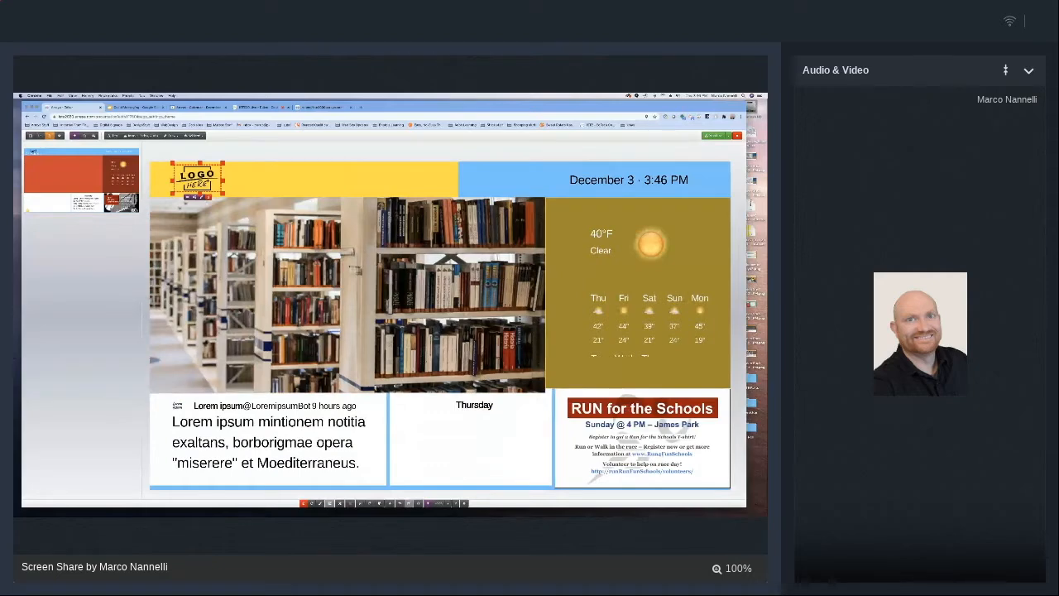
Replace the placeholder logo in the header with the Bright School logo from the media library
drag(197, 177, 195, 178)
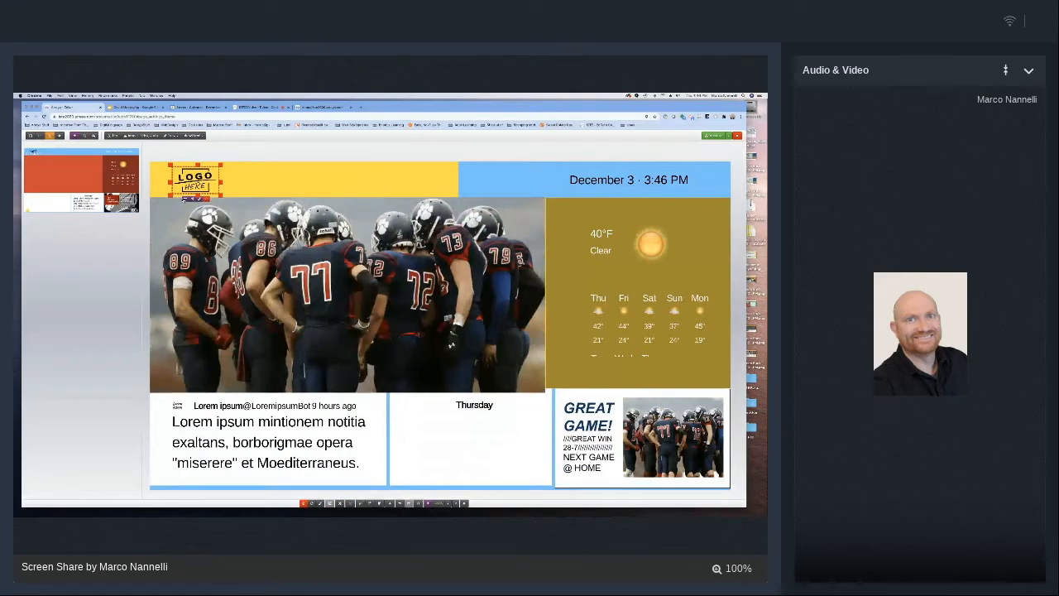
click(186, 199)
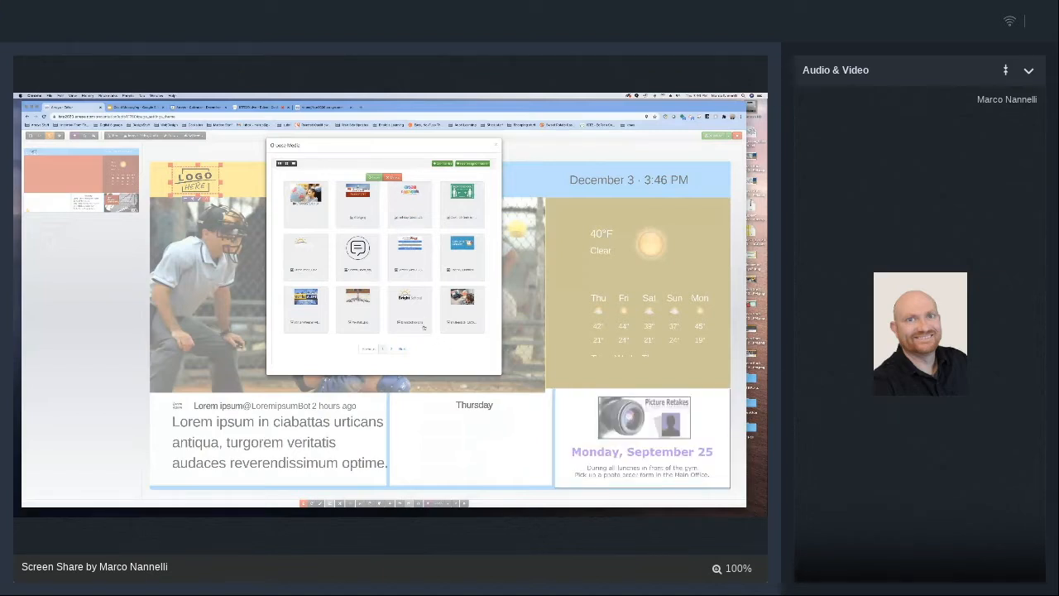
click(375, 177)
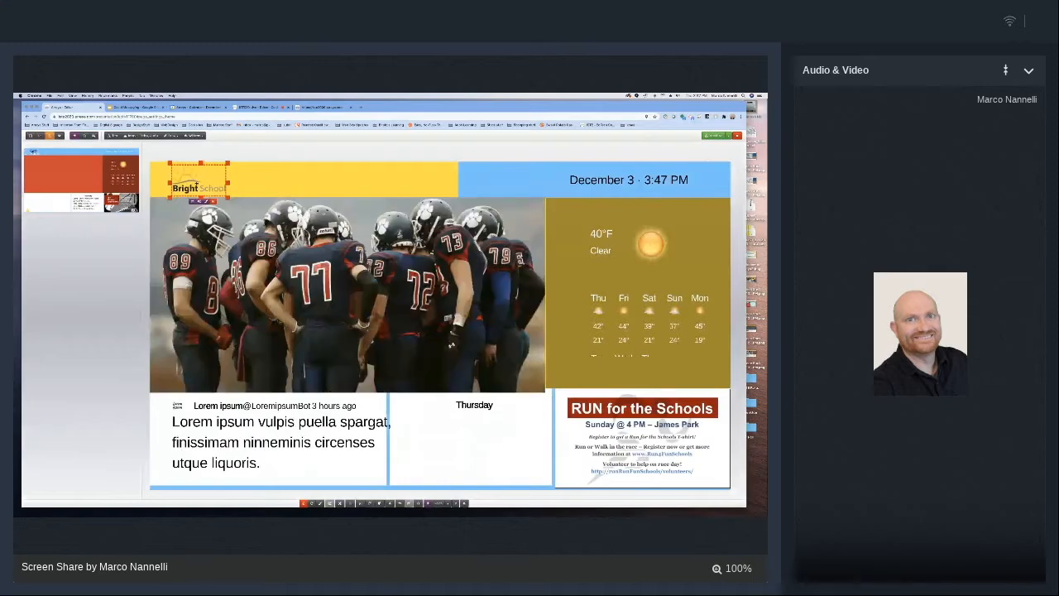
Delete the light blue rectangle behind the date and time in the header and confirm the deletion
click(507, 165)
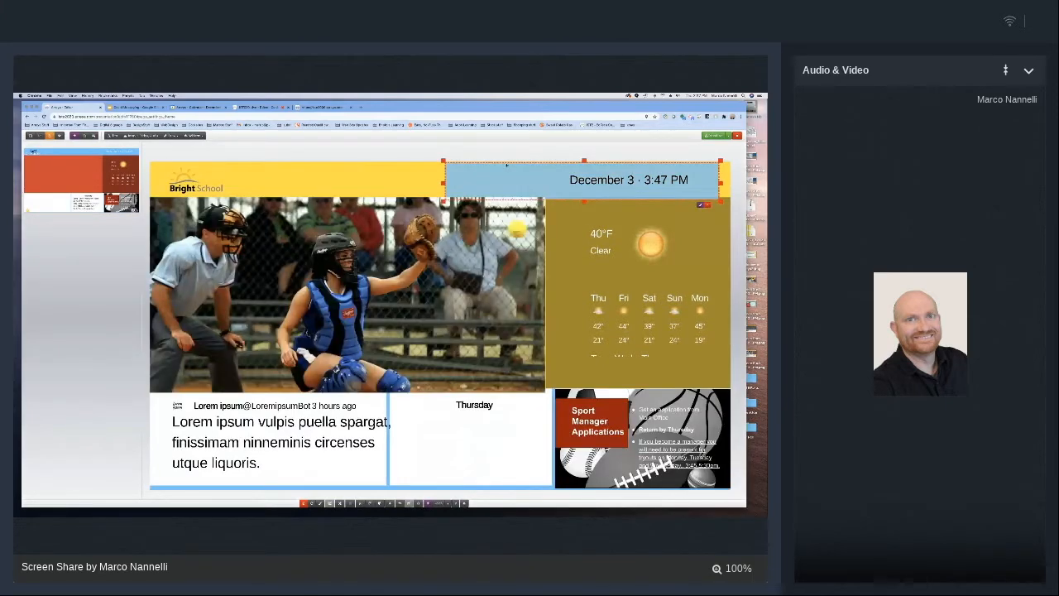
click(719, 203)
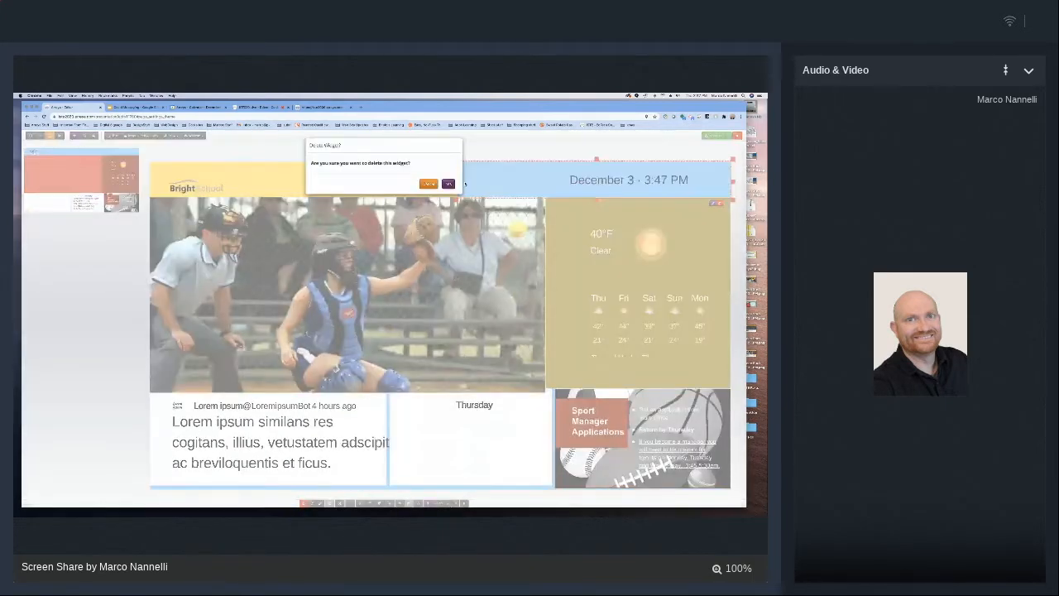
click(447, 183)
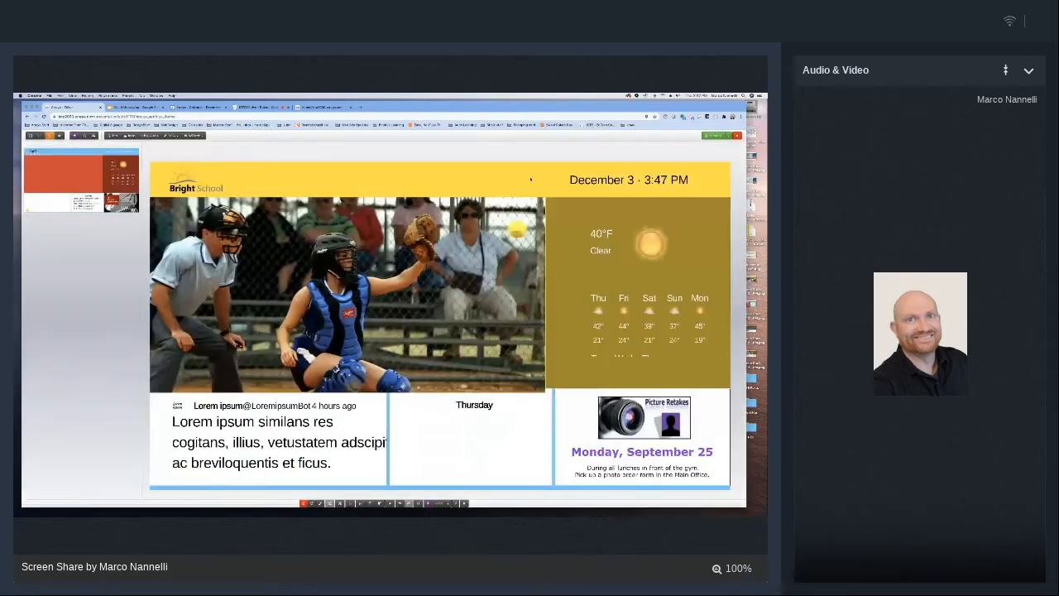
Add a white rectangle behind the Bright School logo, sized to the height of the yellow header bar
click(172, 135)
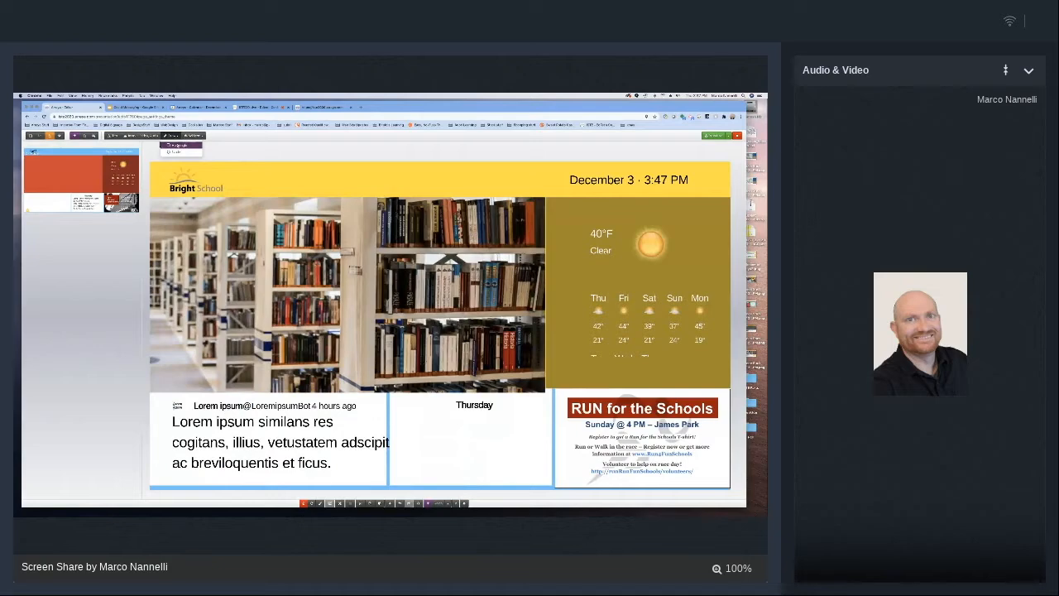
click(177, 145)
drag(436, 336, 200, 211)
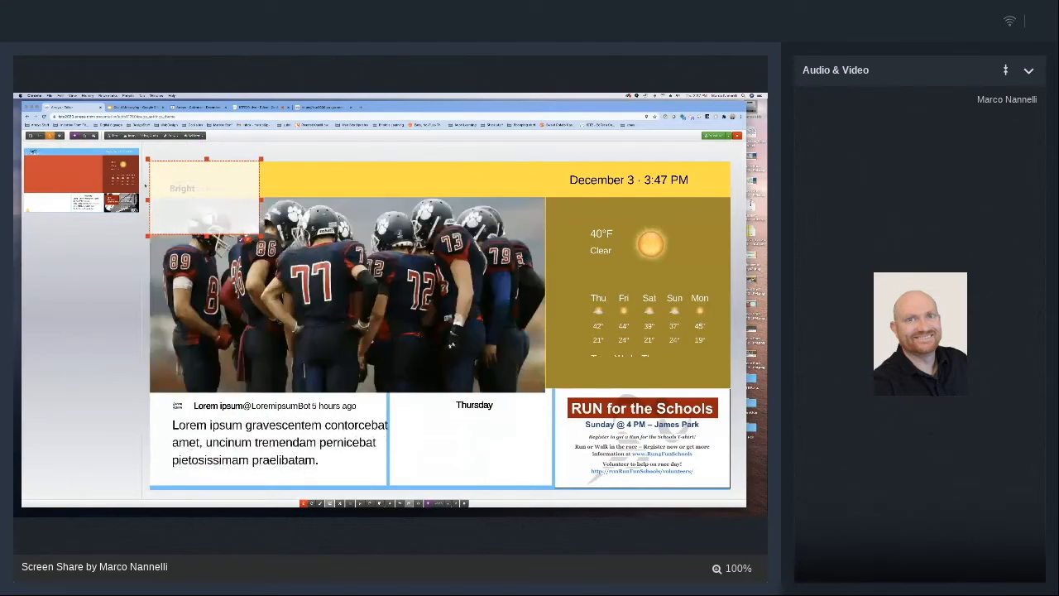
drag(260, 236, 271, 201)
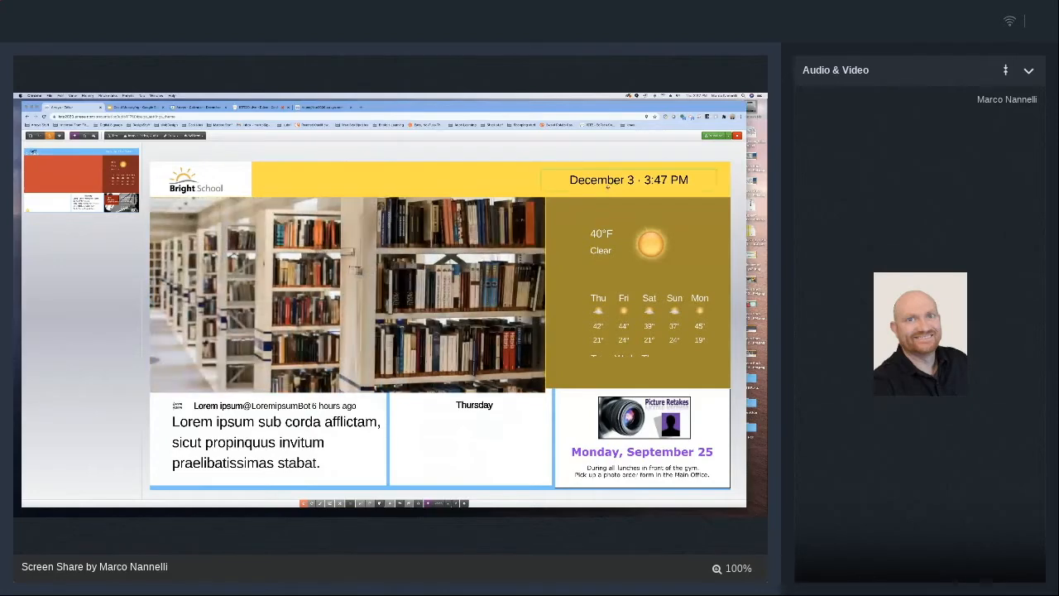
Enlarge the header's date and time text while keeping it within its box, and reposition the widget in the yellow bar
click(607, 186)
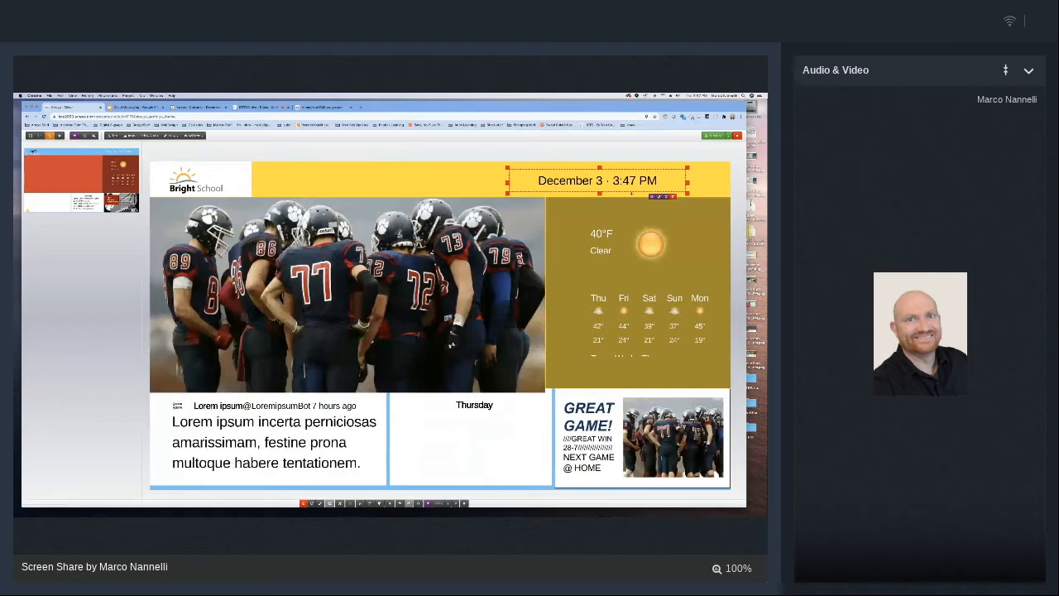
drag(632, 180, 620, 181)
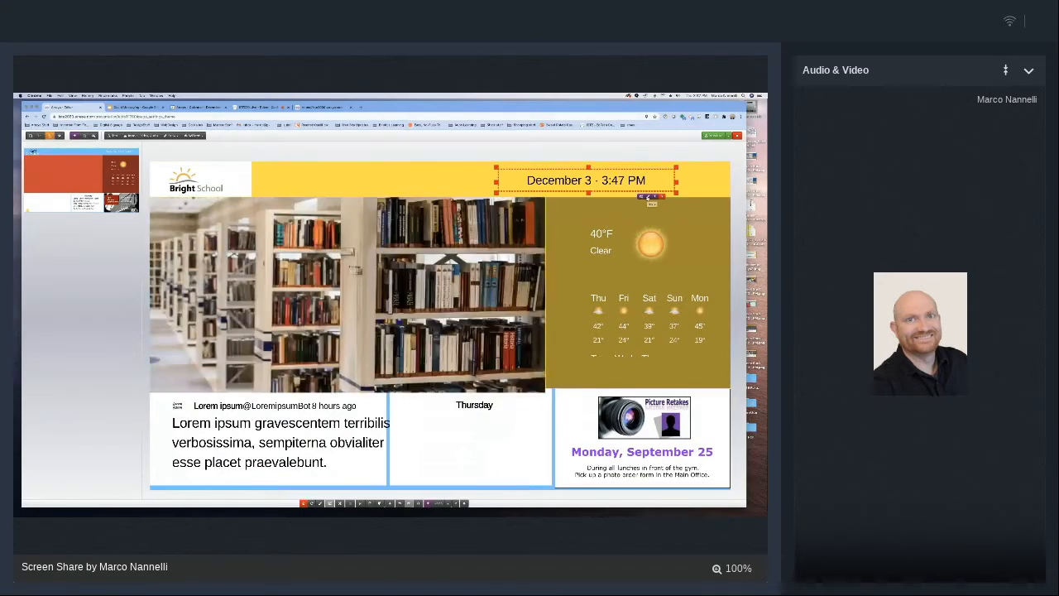
click(648, 197)
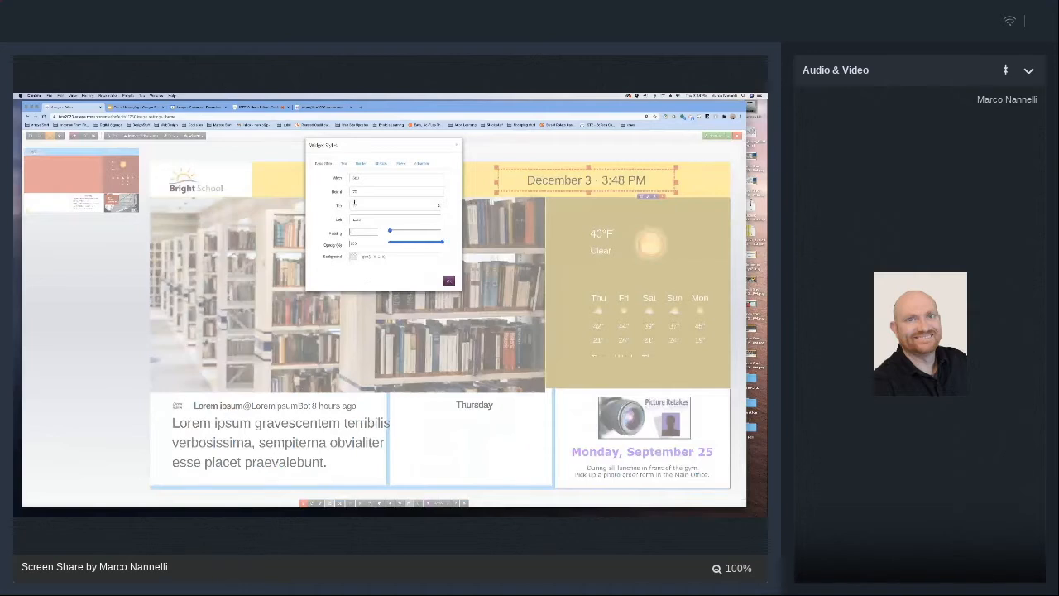
click(343, 164)
drag(394, 258, 420, 259)
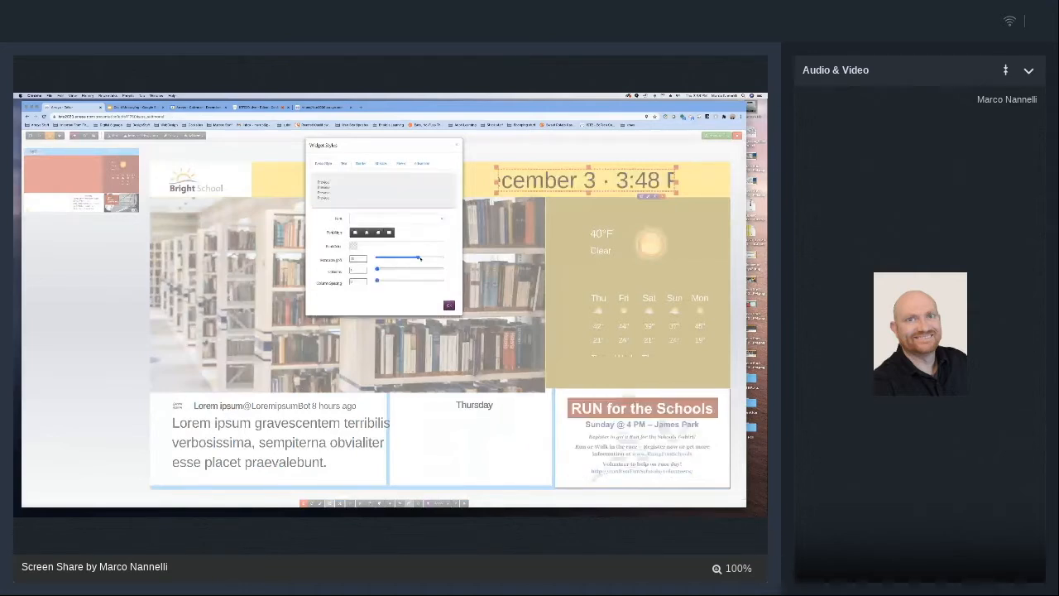
drag(419, 258, 404, 258)
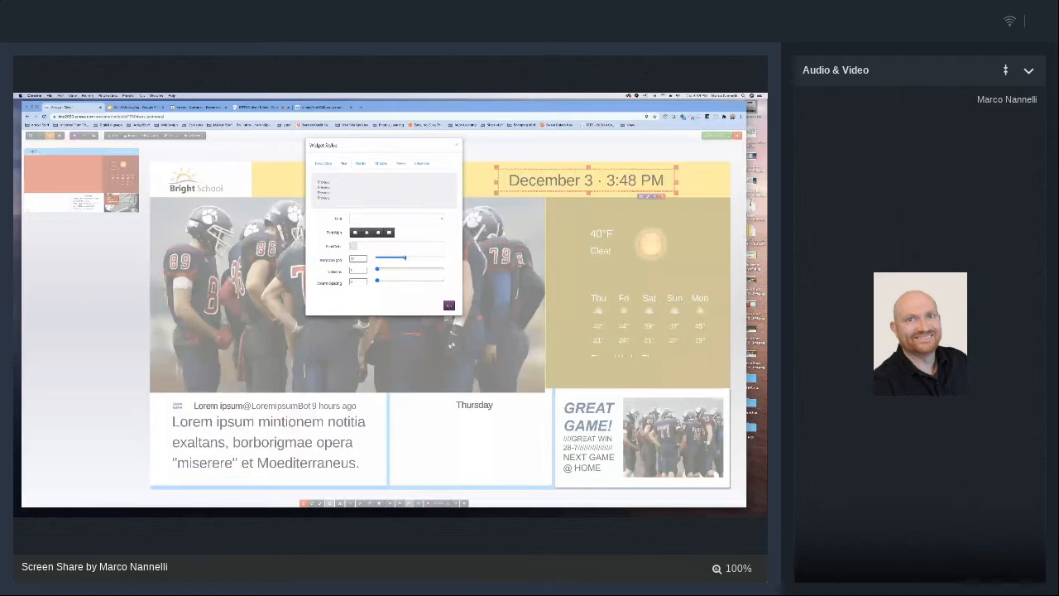
click(449, 306)
drag(554, 174, 586, 175)
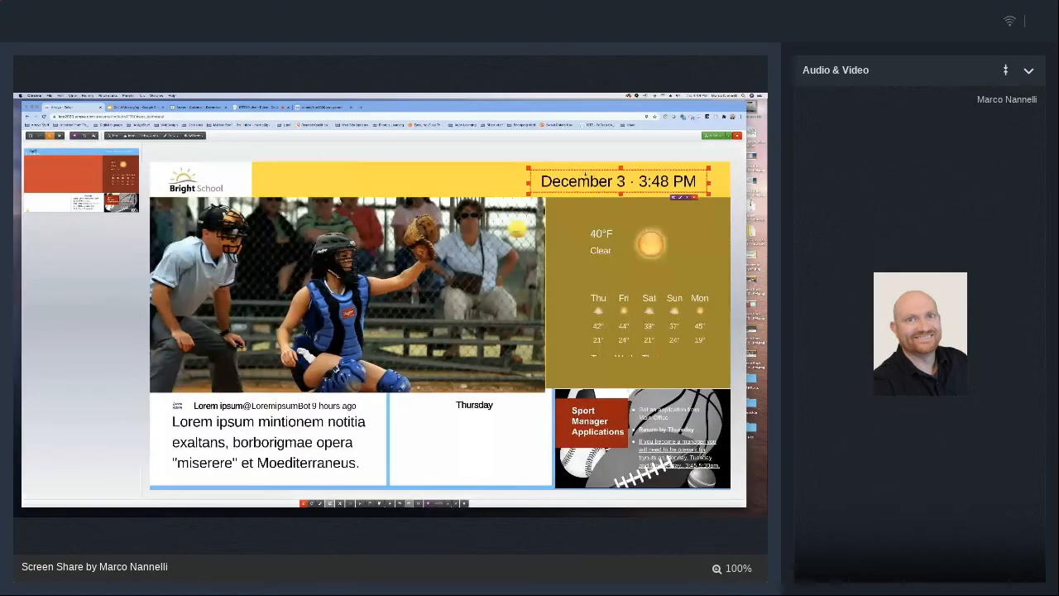
Switch the header's date and time widget to a time-only format and make its text slightly larger
click(673, 197)
click(401, 237)
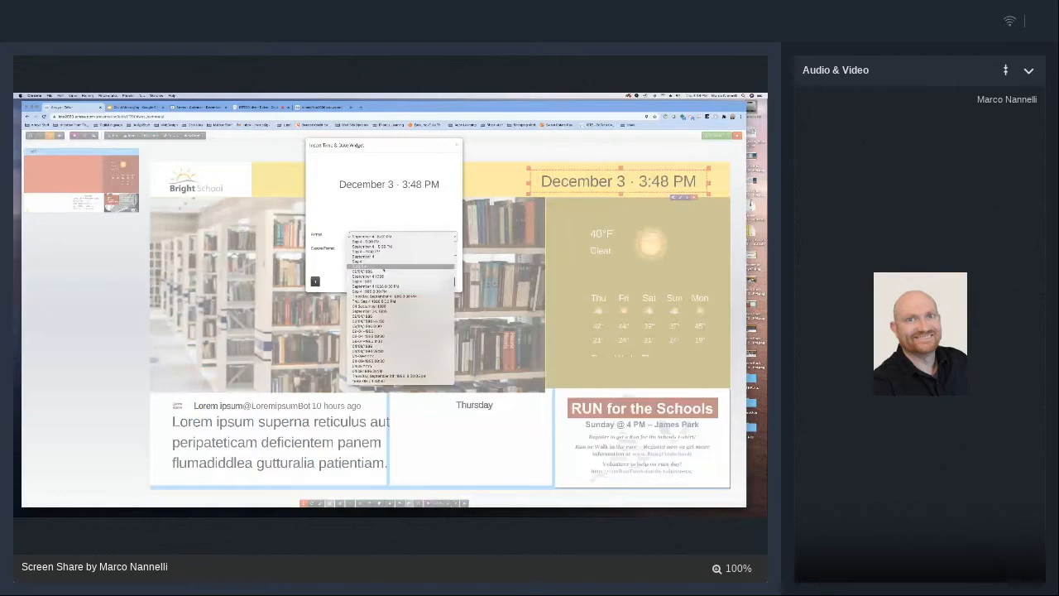
click(383, 267)
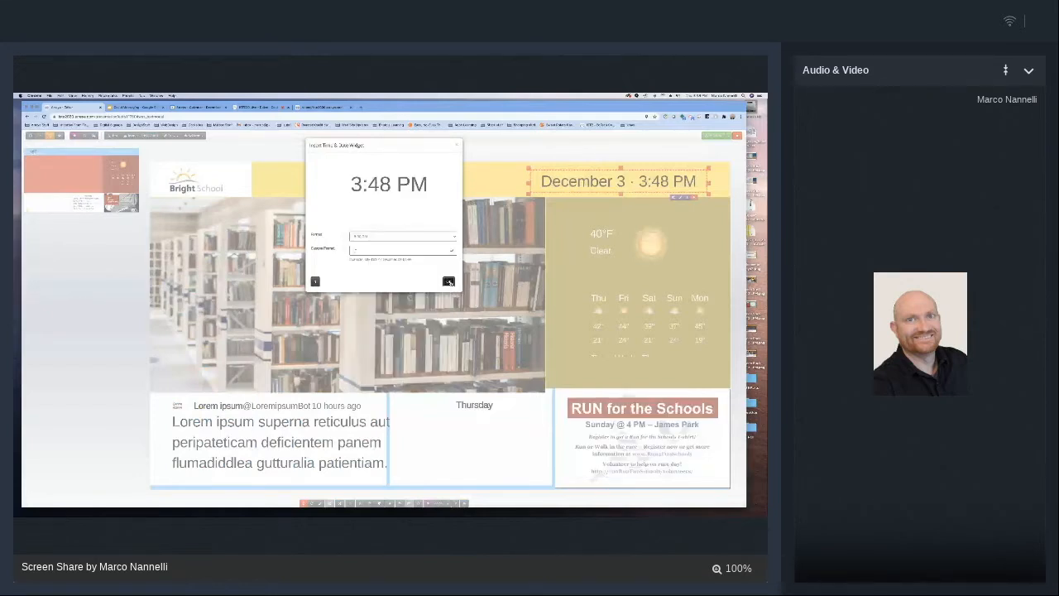
click(447, 282)
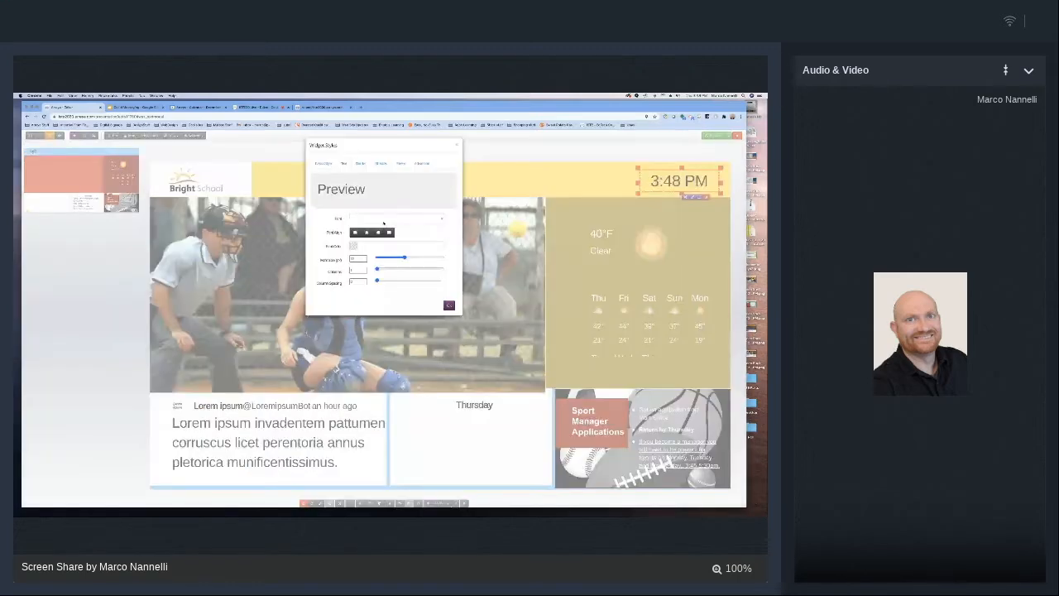
drag(403, 257, 409, 259)
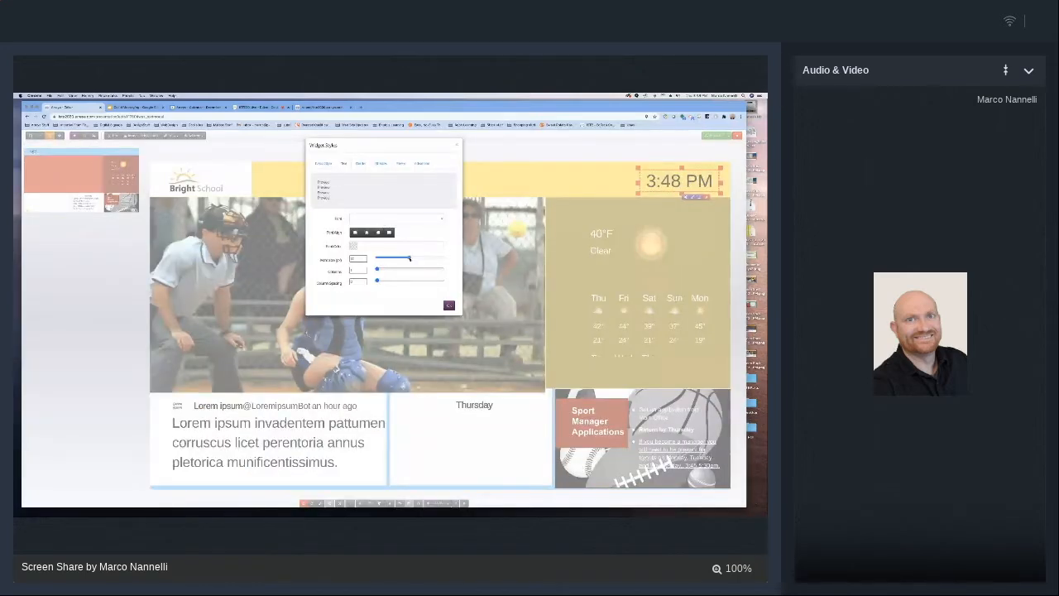
click(448, 304)
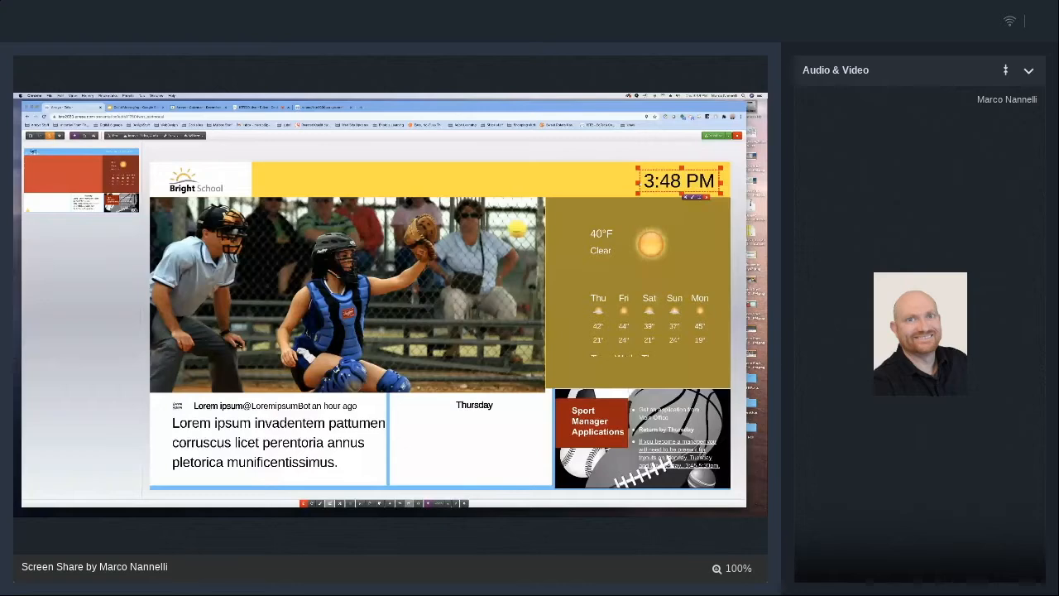
Insert a second Time & Date widget in the short "Dec 3" format, place it just before the time, and enlarge its text
click(193, 135)
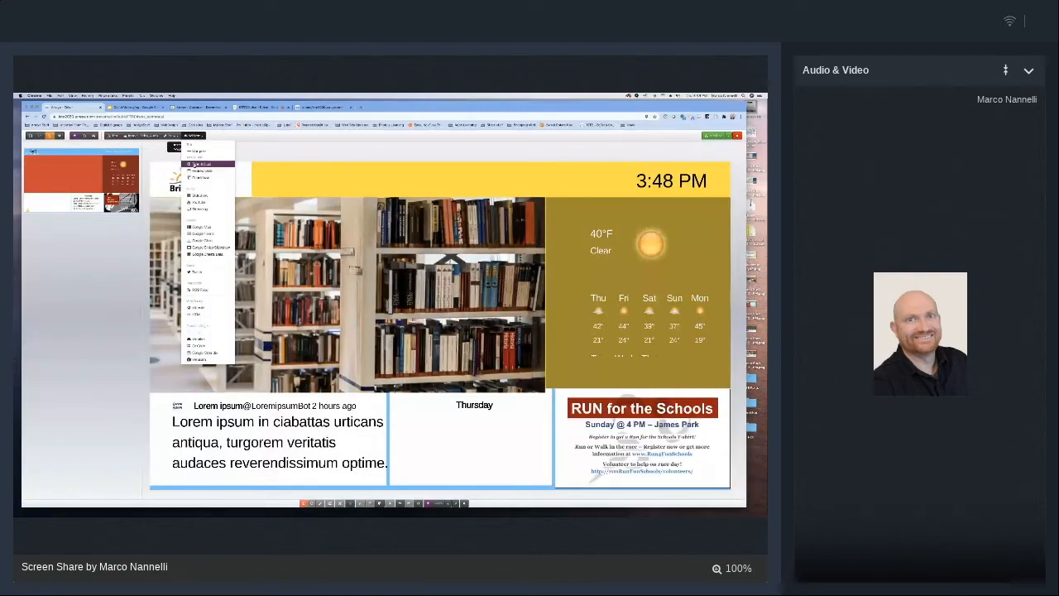
click(196, 166)
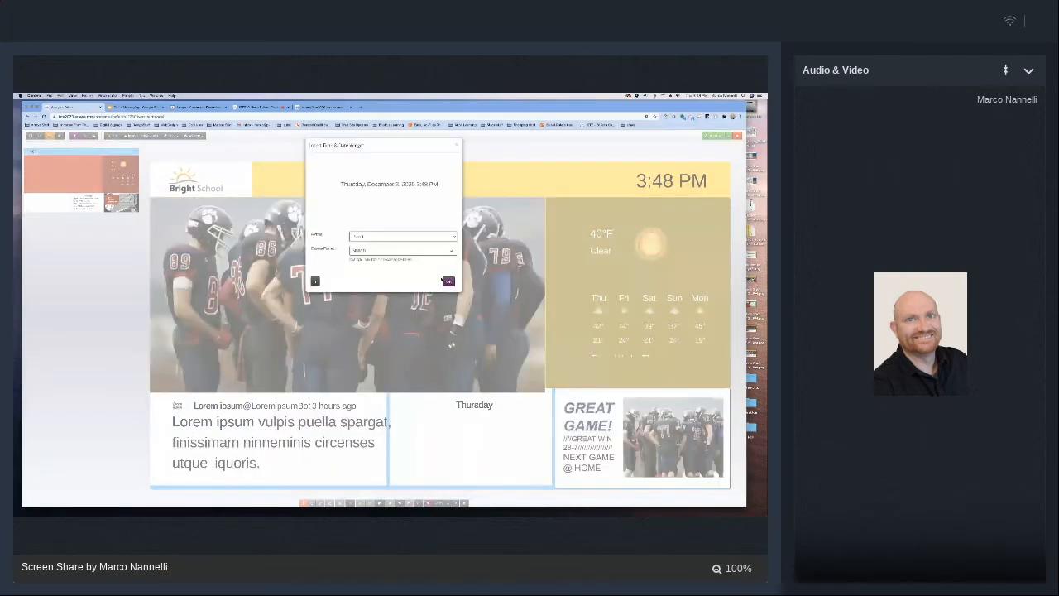
click(446, 281)
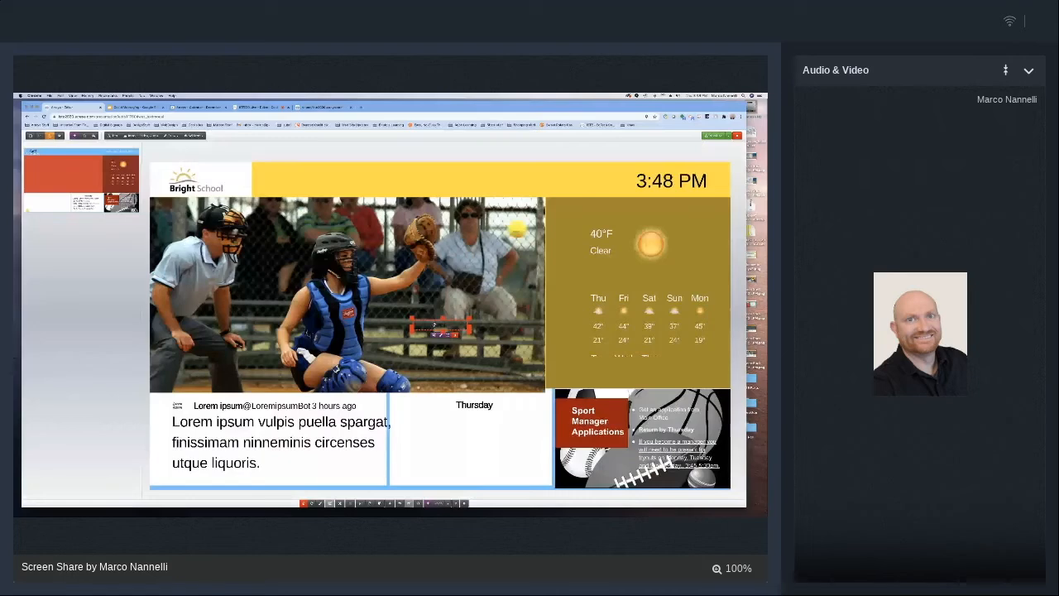
drag(440, 328, 605, 183)
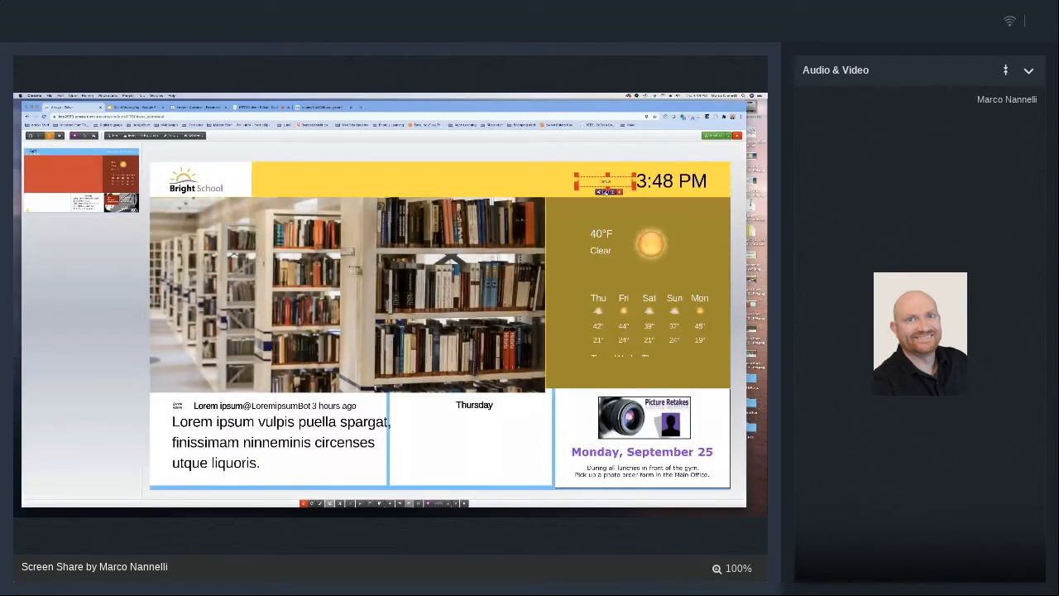
click(606, 191)
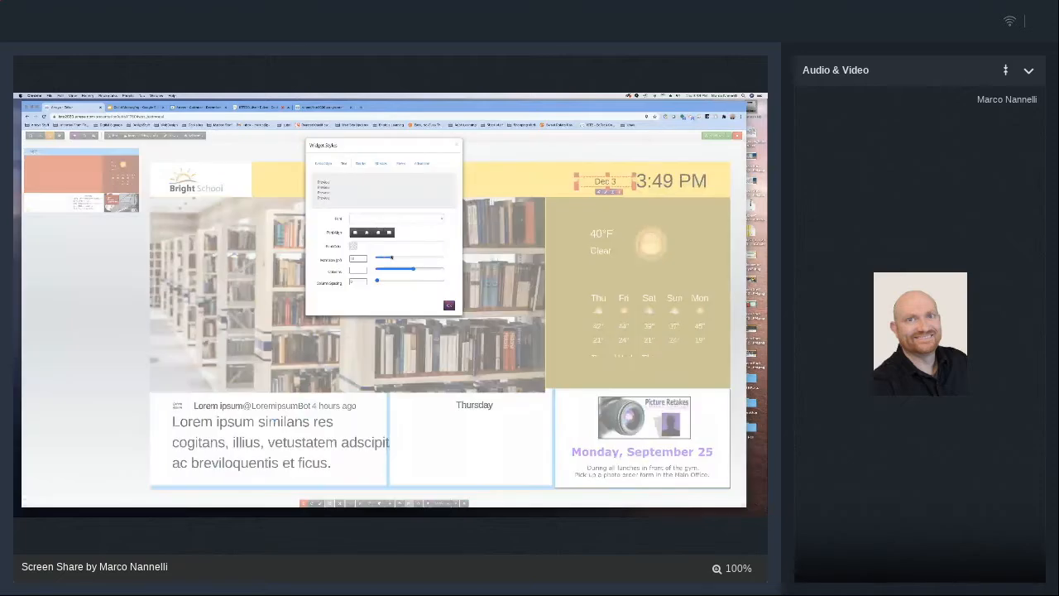
click(448, 306)
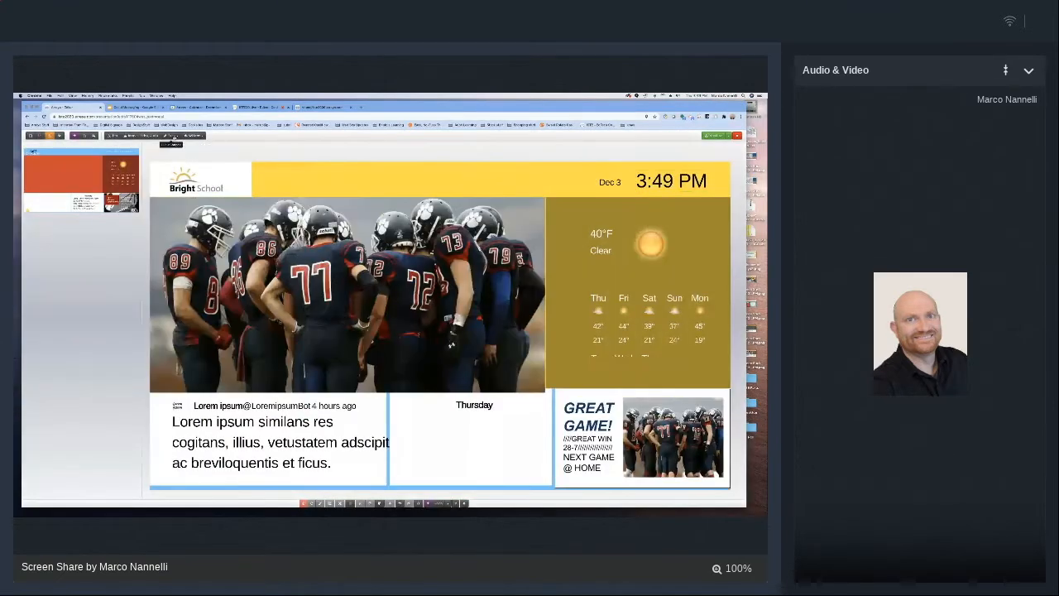
Add a narrow white vertical bar as a divider between the date and the time in the header
click(173, 136)
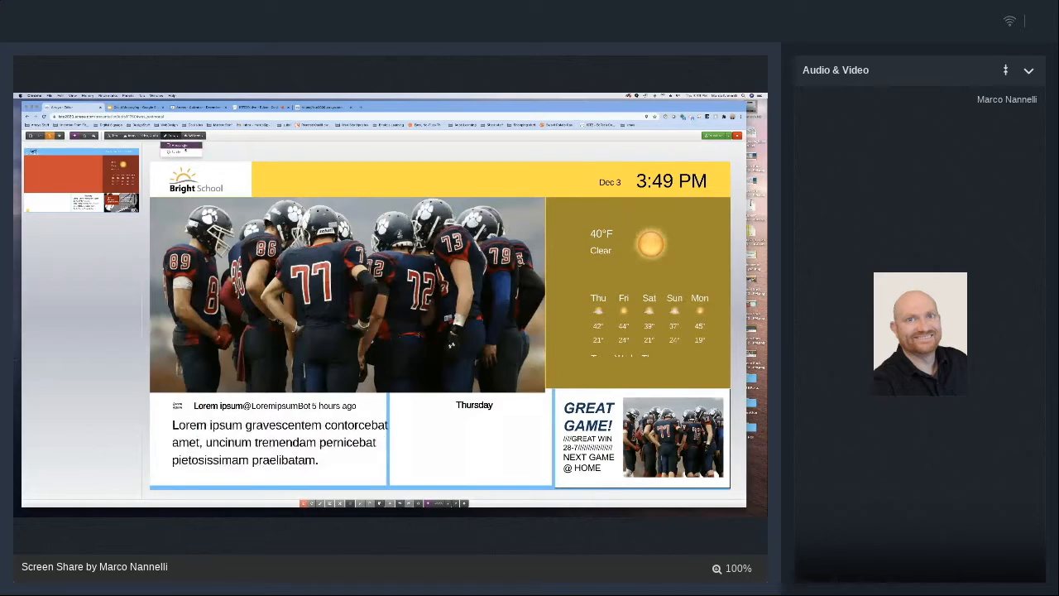
click(184, 151)
drag(451, 337, 631, 181)
click(616, 160)
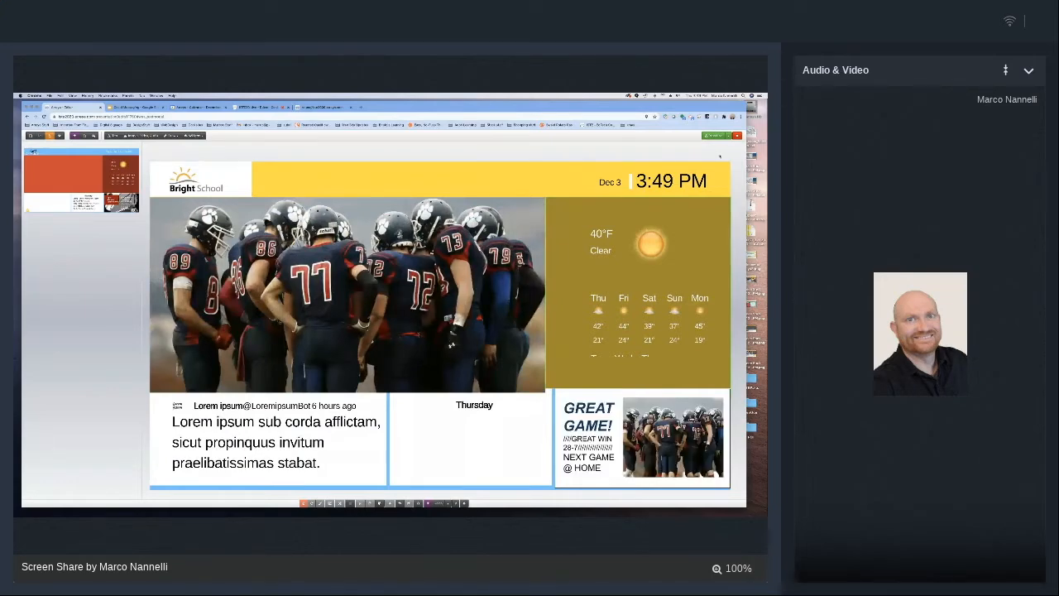
Save the presentation and nudge the slideshow widget slightly up against the header bar
click(715, 138)
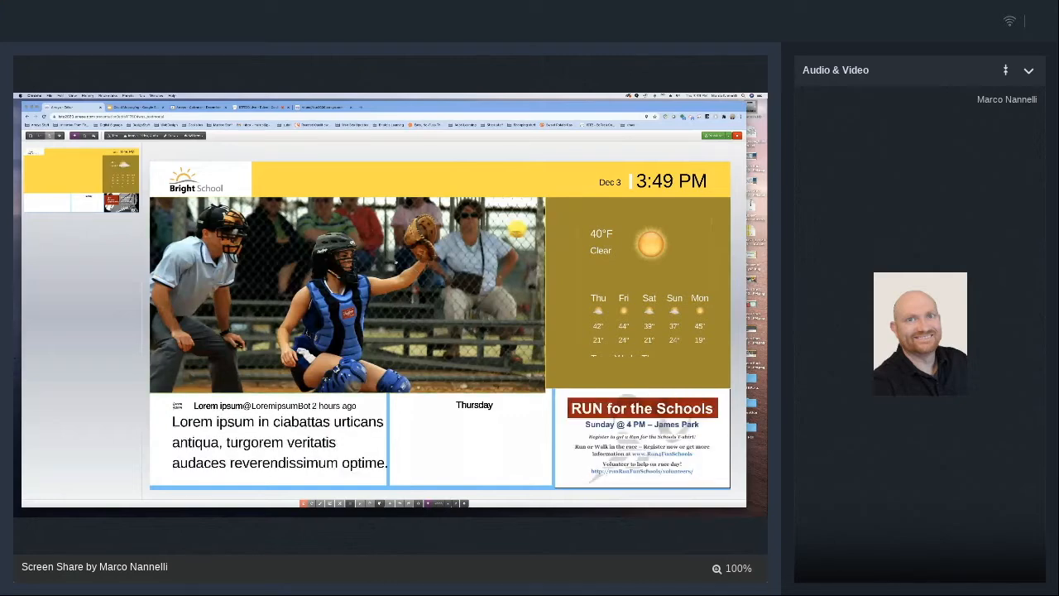
mouse_move(354, 263)
mouse_down()
mouse_move(355, 280)
mouse_move(350, 263)
mouse_up()
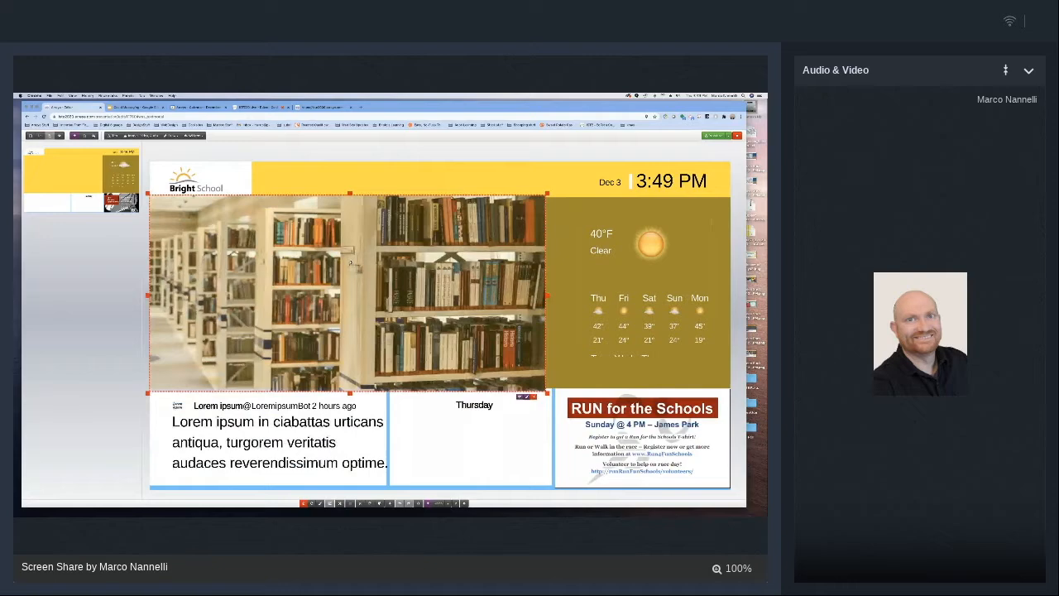
click(288, 157)
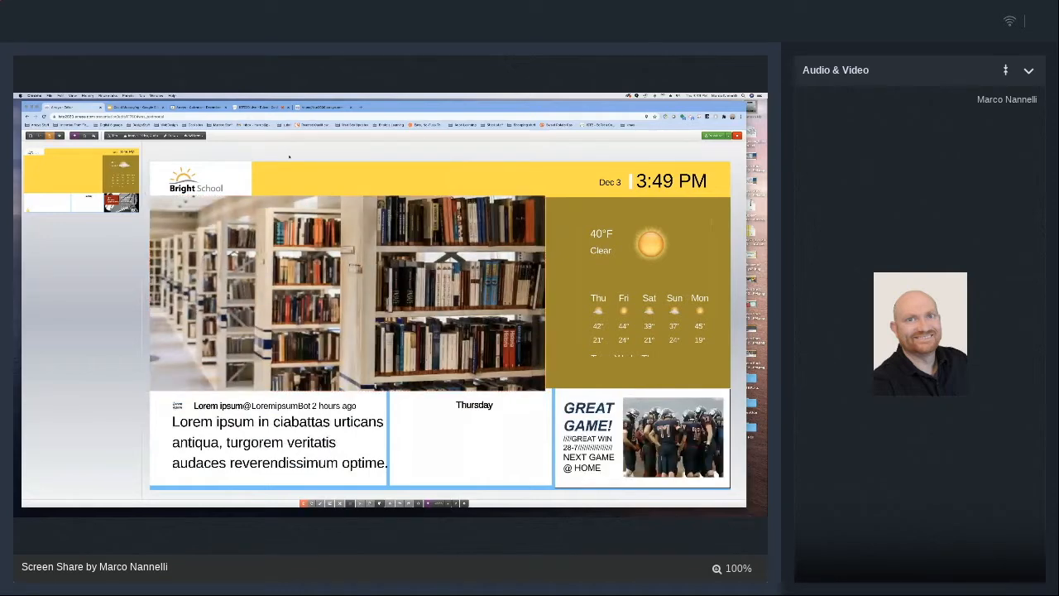
Create a new slideshow in the main slideshow widget's settings and choose it as the widget's content
click(466, 287)
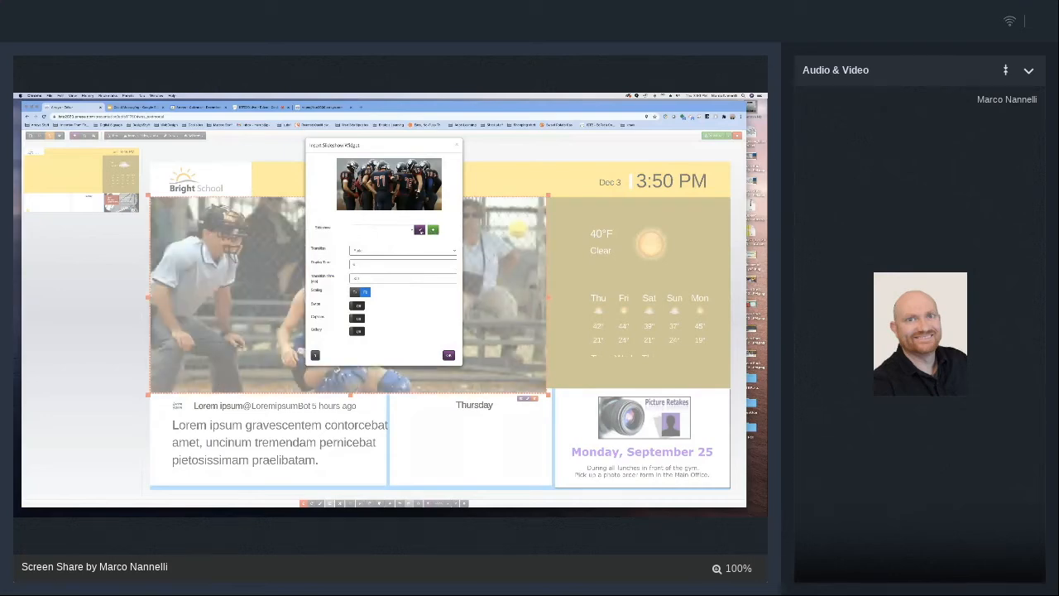
click(432, 229)
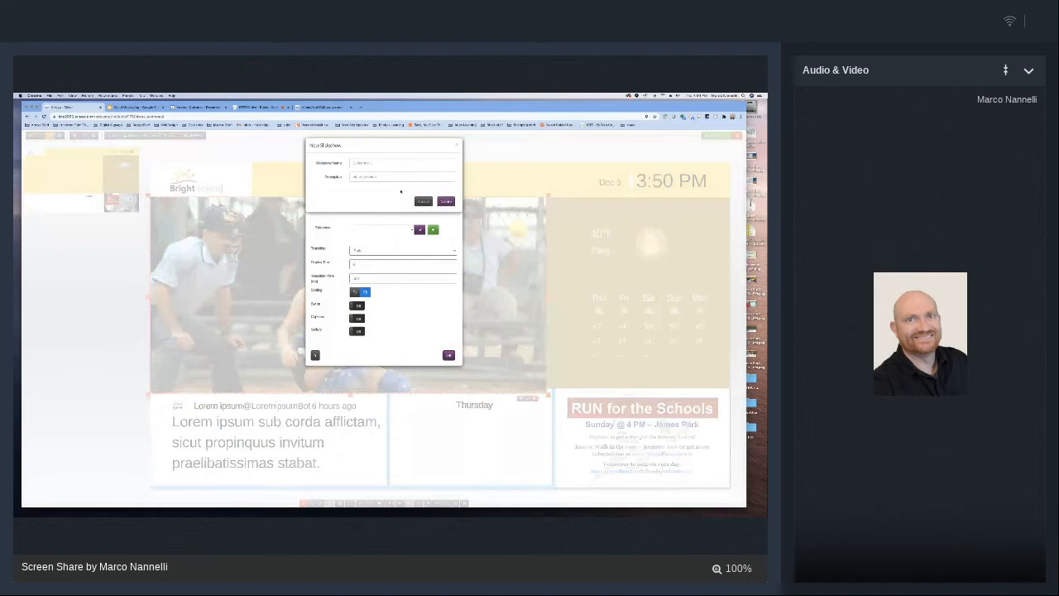
click(397, 163)
text(Home)
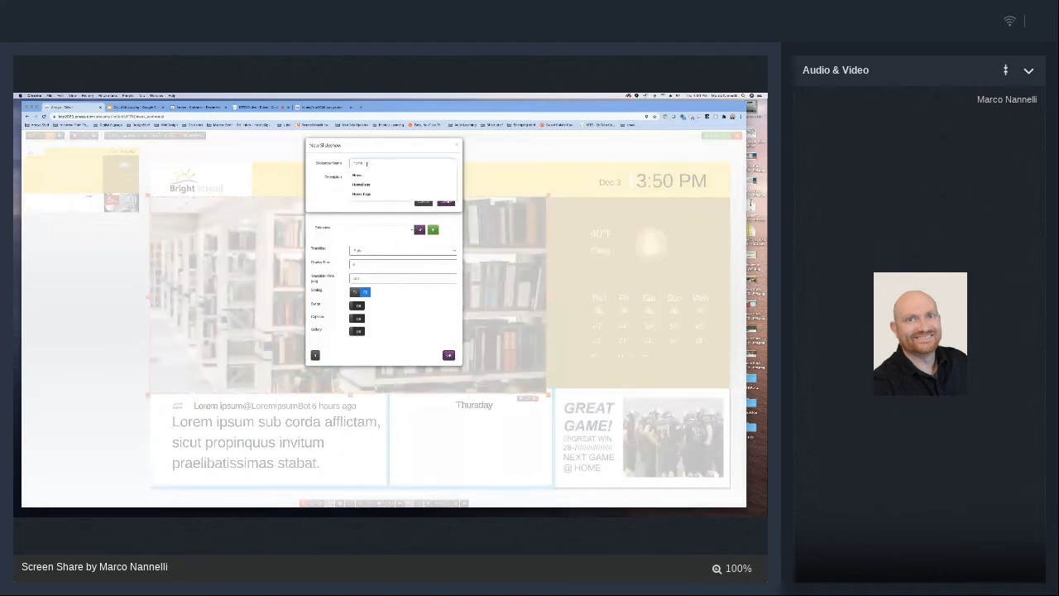
text( Sport Med)
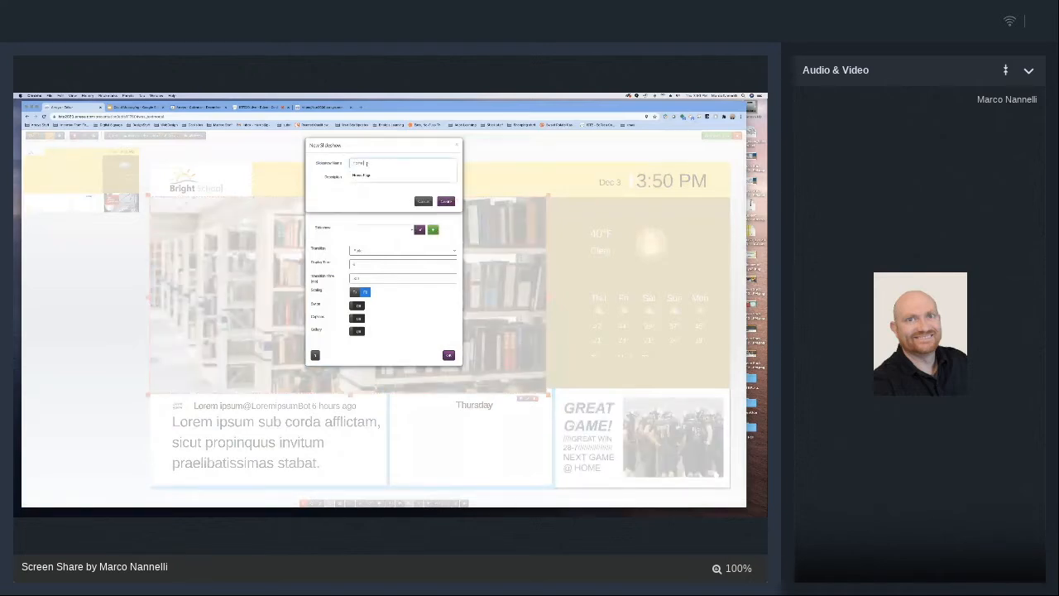
text(sages)
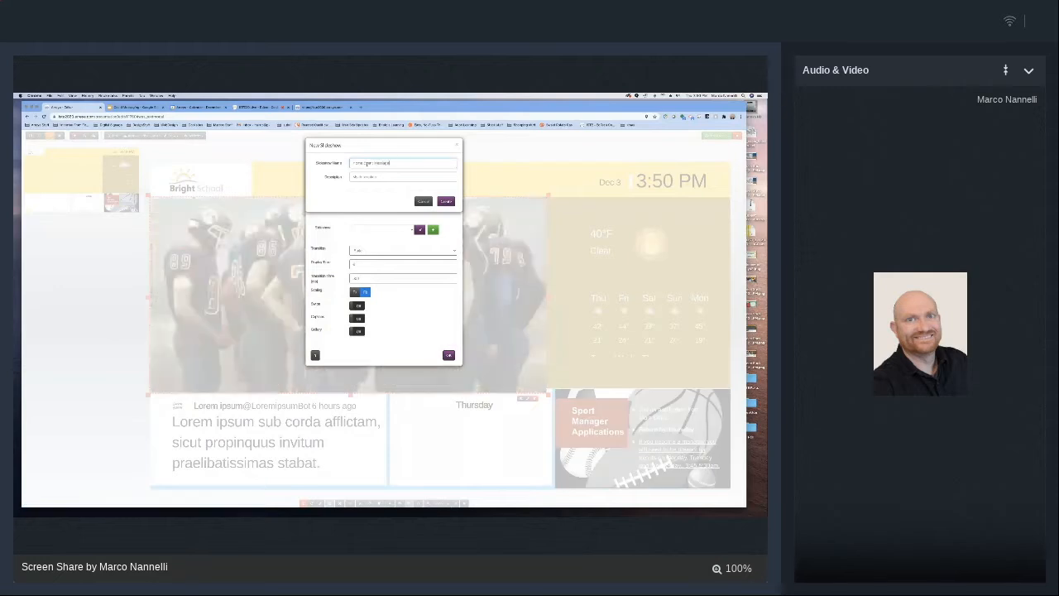
click(445, 201)
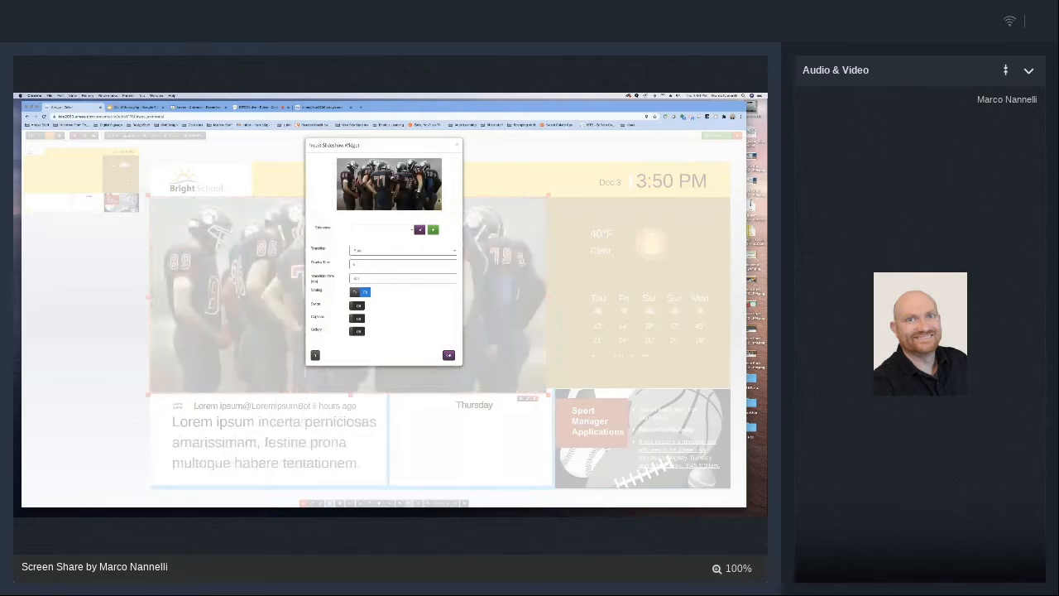
click(409, 229)
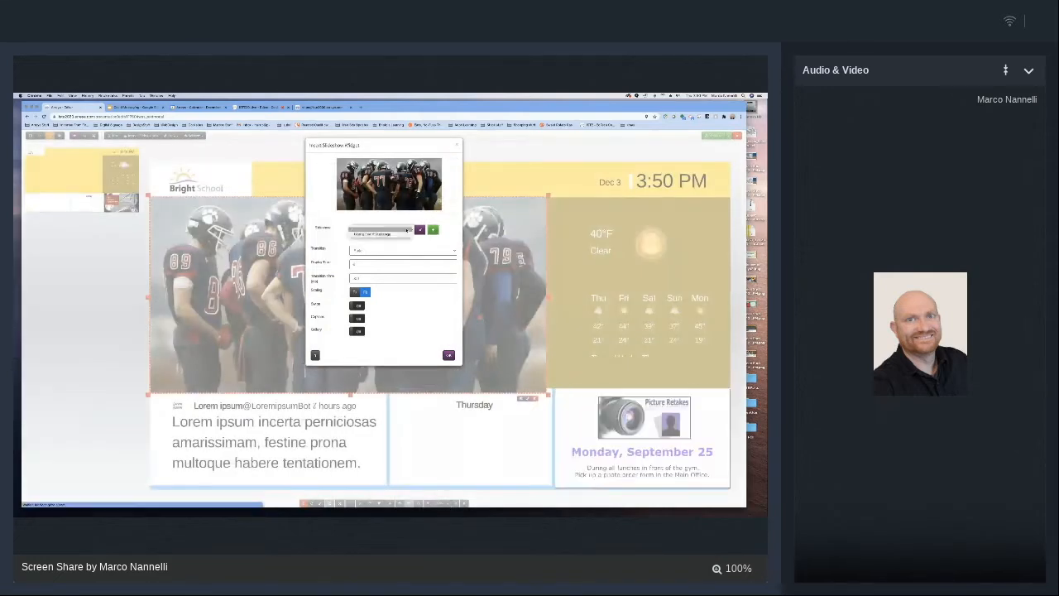
click(402, 235)
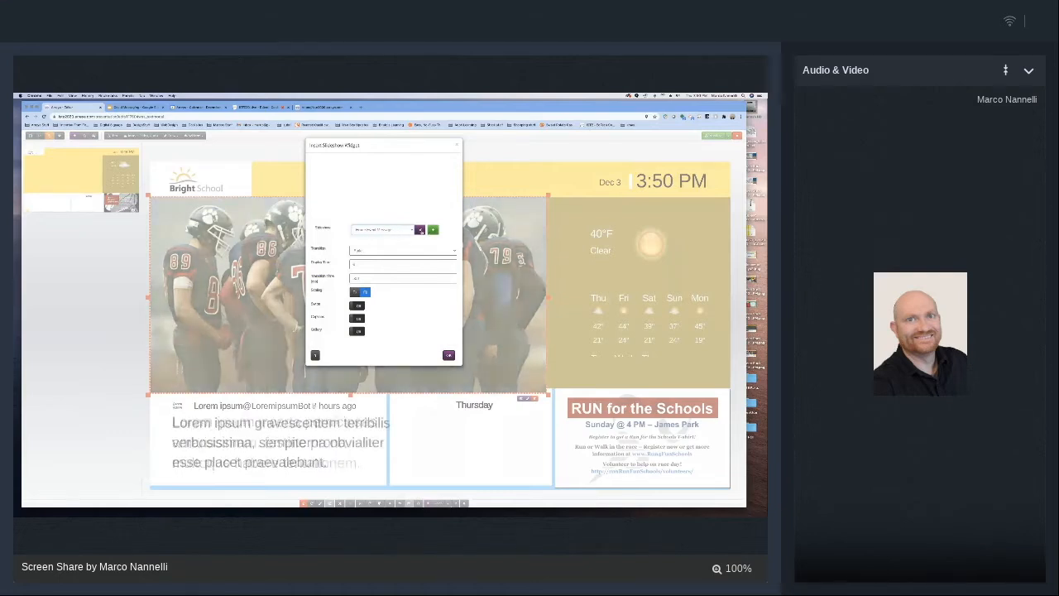
Add the SGA Election and May STEM Events images from the media library as slides in the new slideshow
click(419, 230)
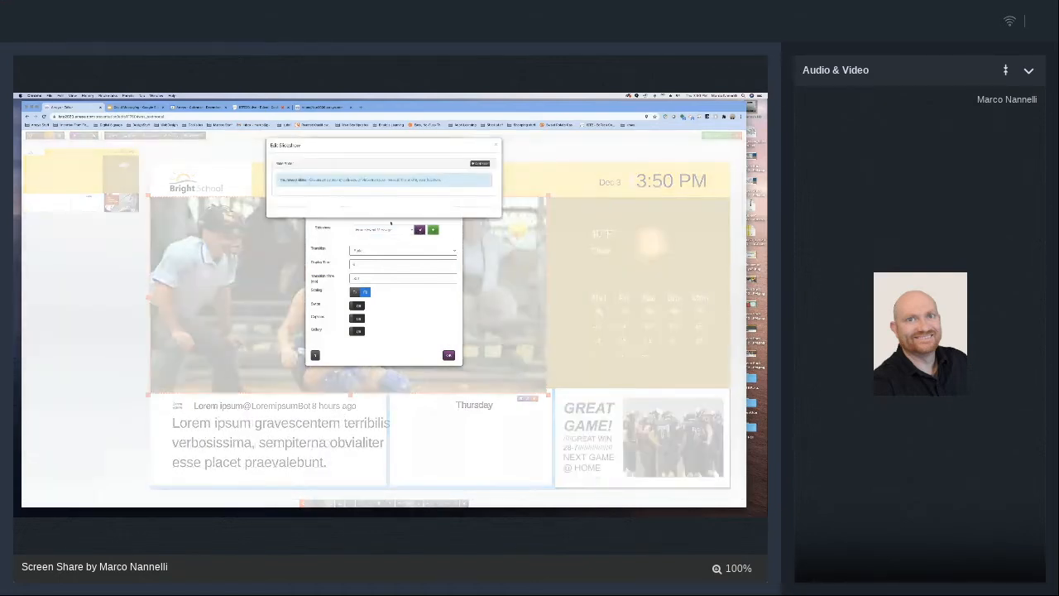
click(481, 164)
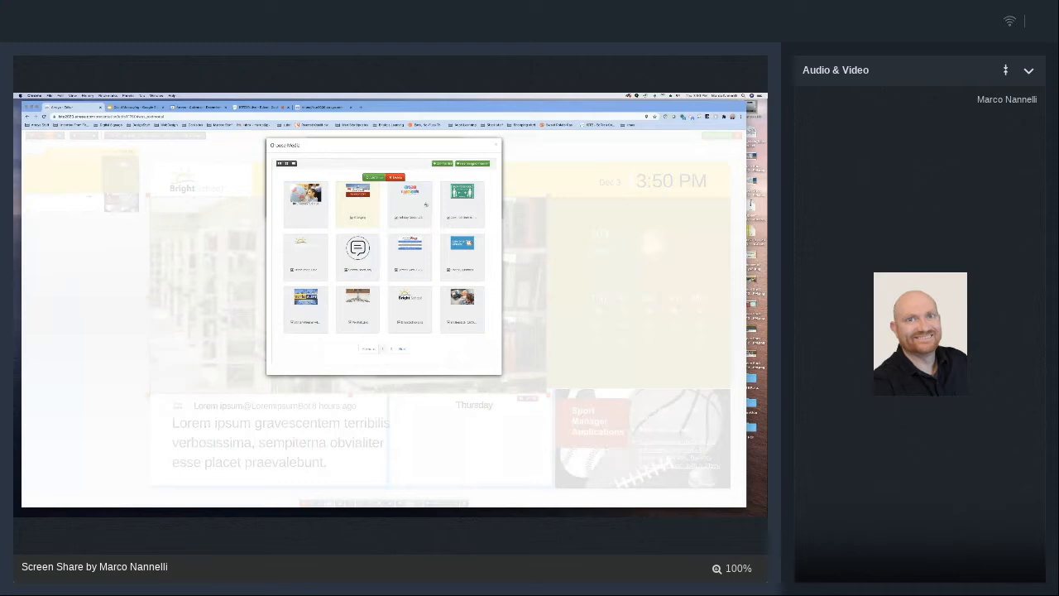
click(374, 177)
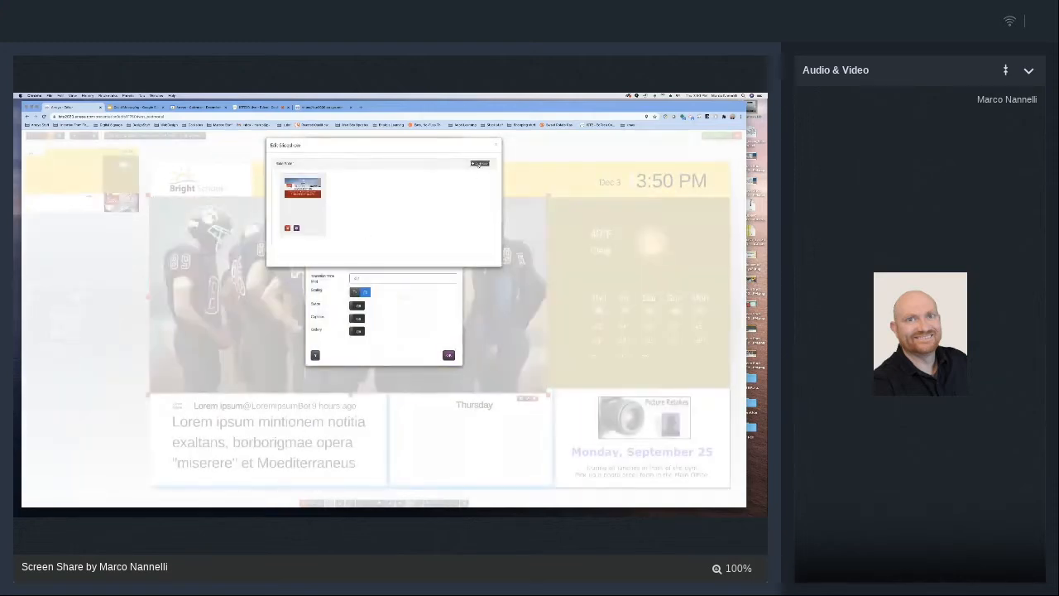
click(479, 164)
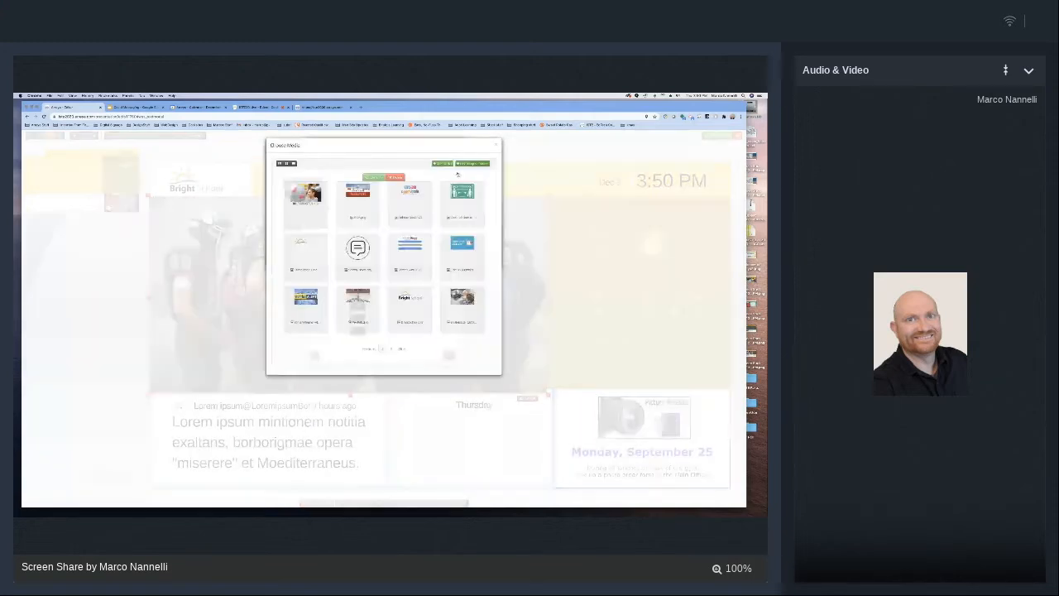
click(392, 350)
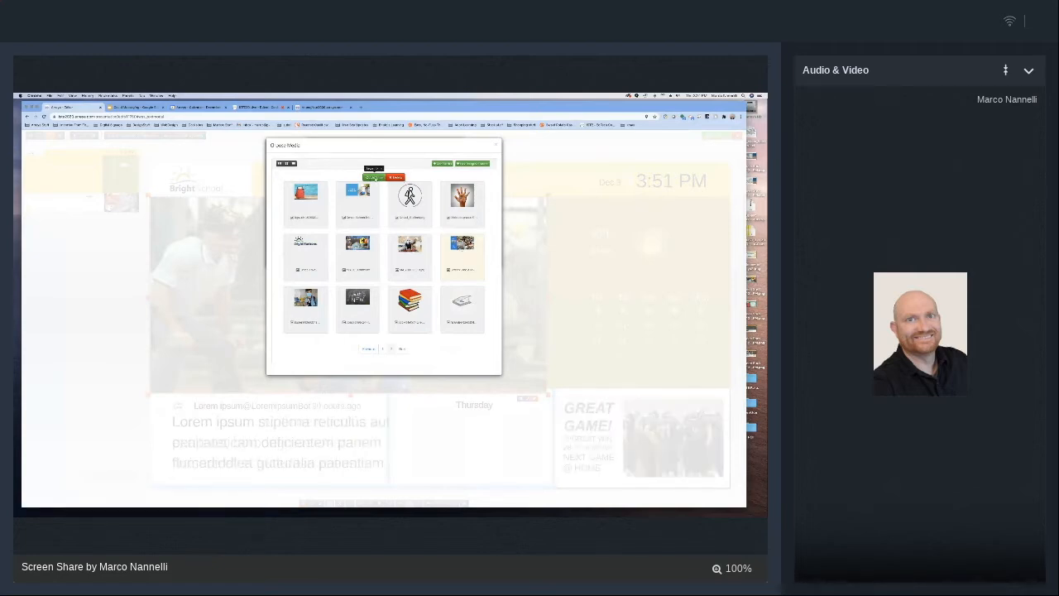
click(373, 177)
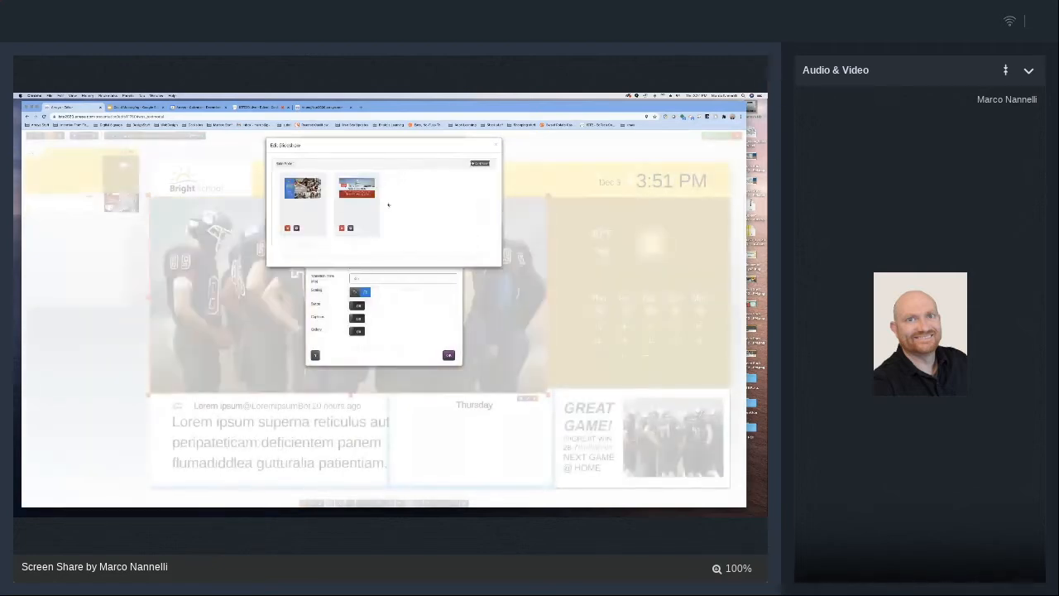
Inspect the SGA Election slide's individual settings, including its display time
click(350, 228)
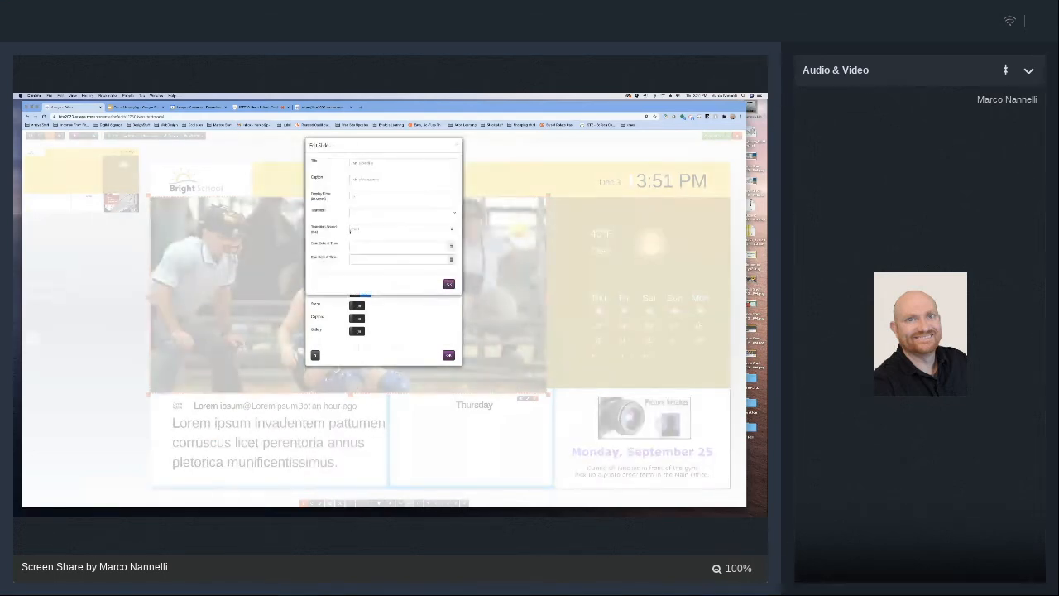
click(362, 197)
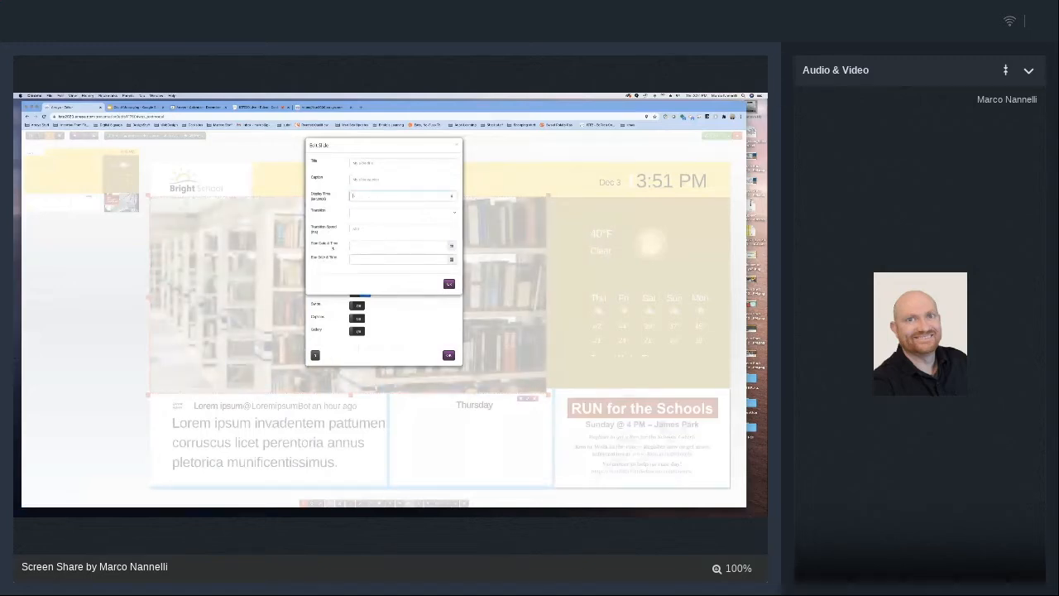
click(449, 284)
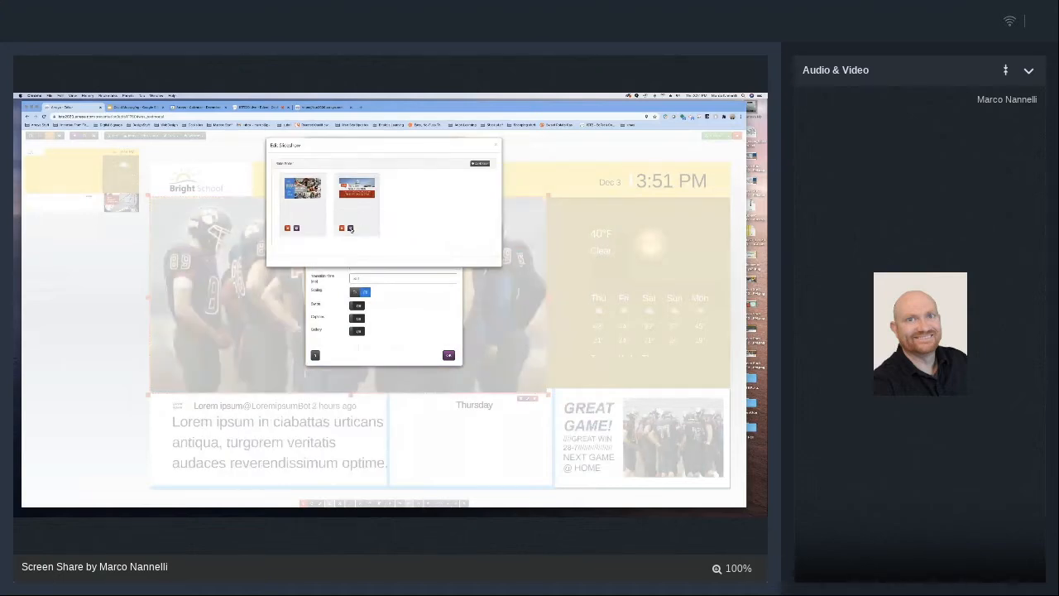
Schedule the SGA Election slide to start on December 3 at 3:51 PM and end on December 10 at 2:00 PM
click(350, 228)
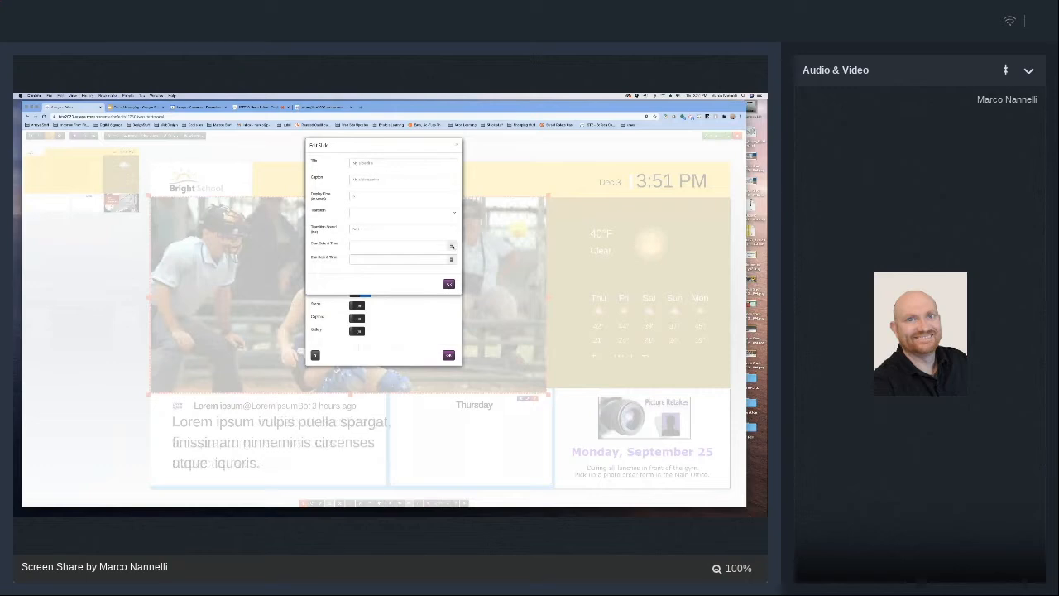
click(451, 246)
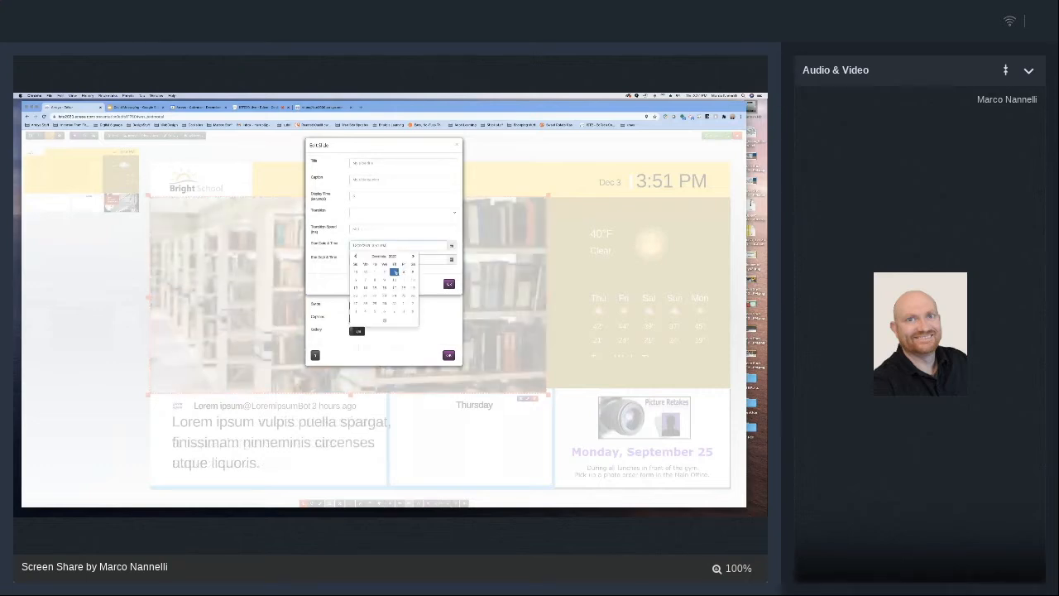
click(330, 267)
click(452, 260)
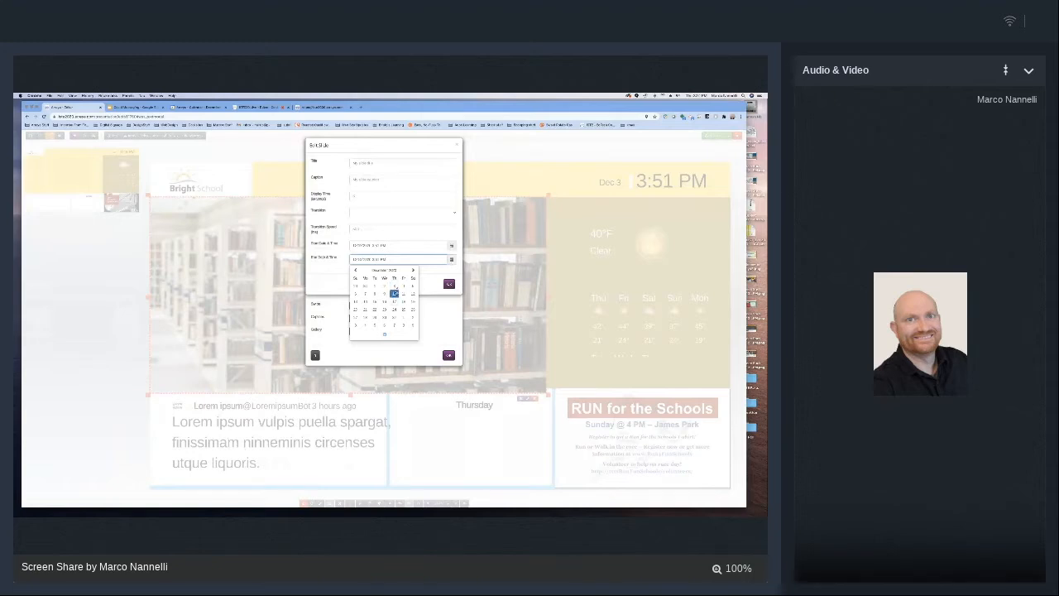
click(384, 333)
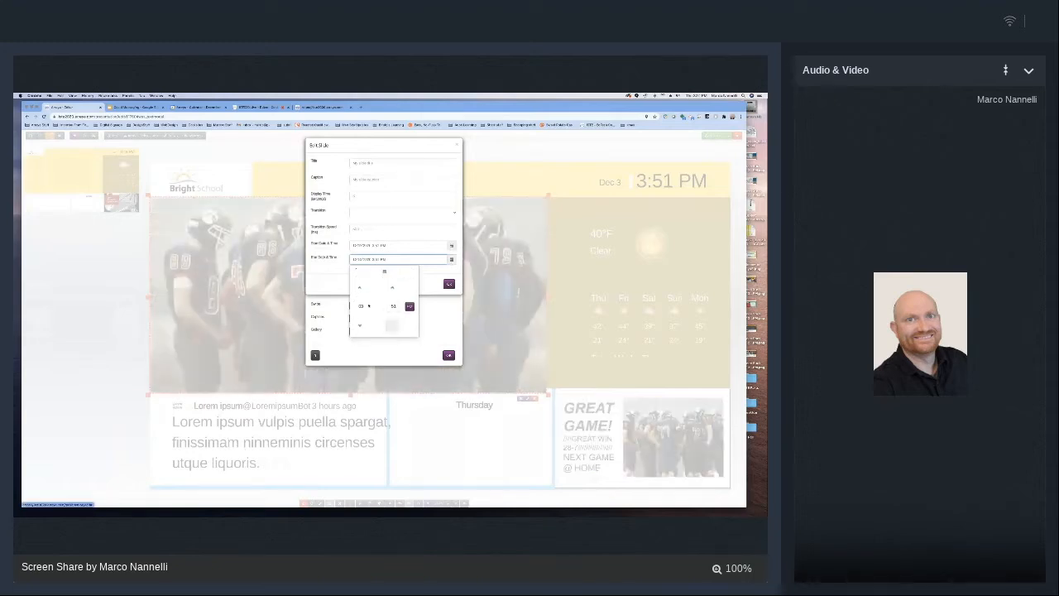
click(362, 326)
click(362, 325)
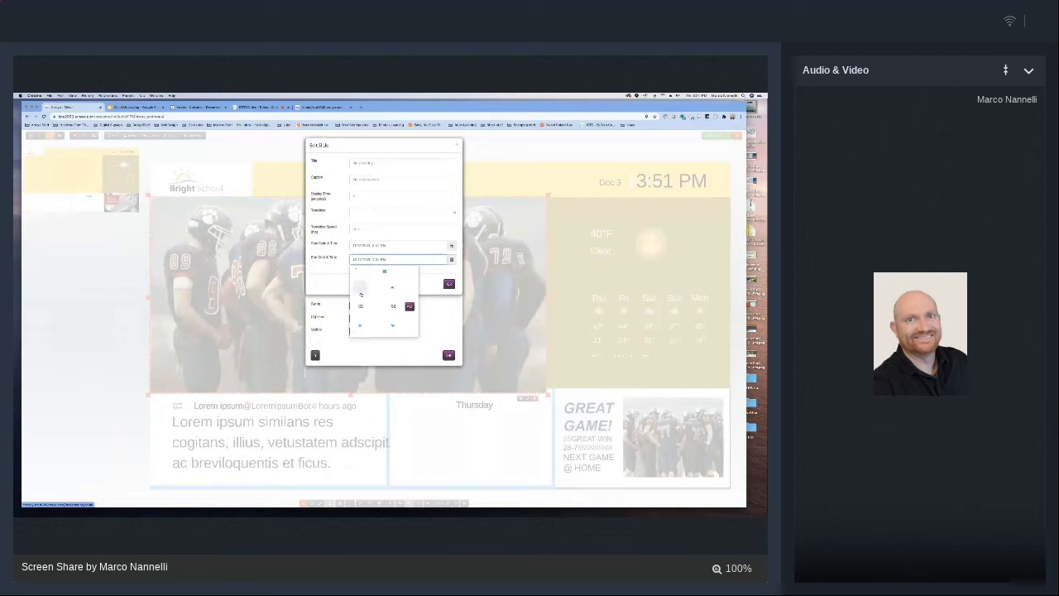
click(392, 306)
click(365, 286)
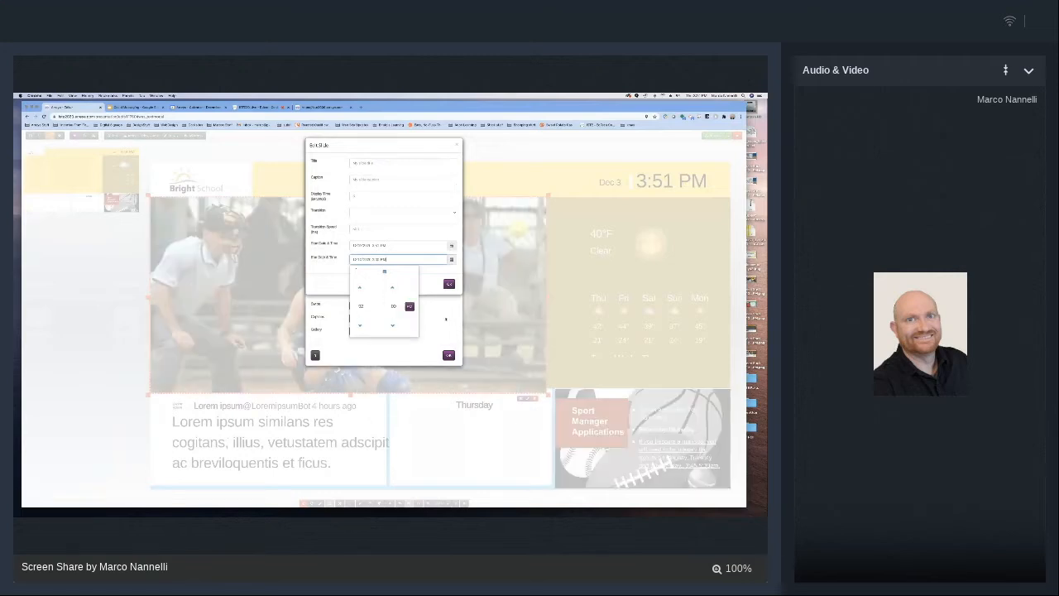
click(425, 286)
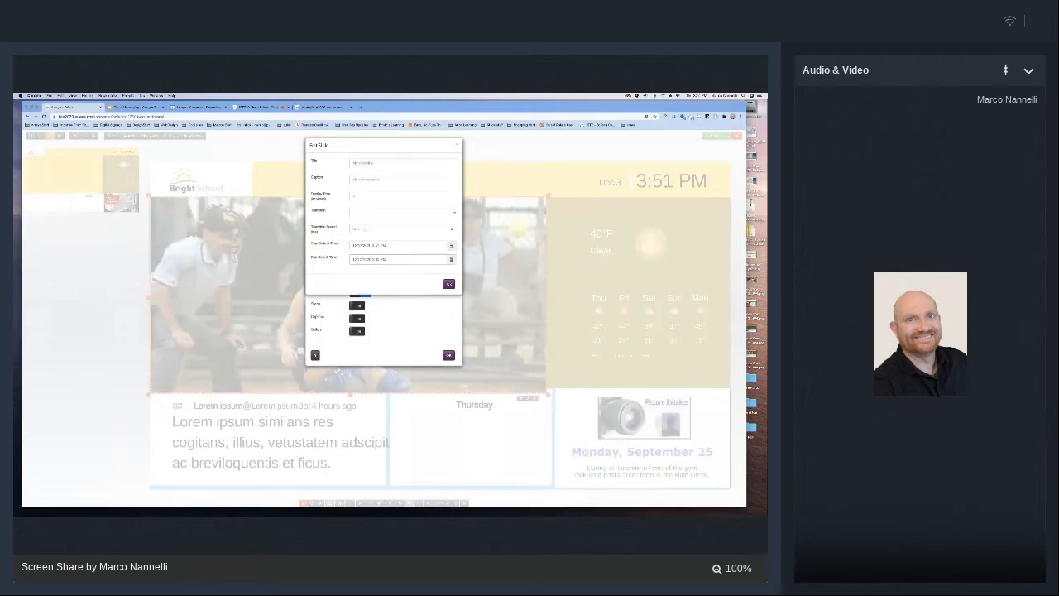
click(449, 283)
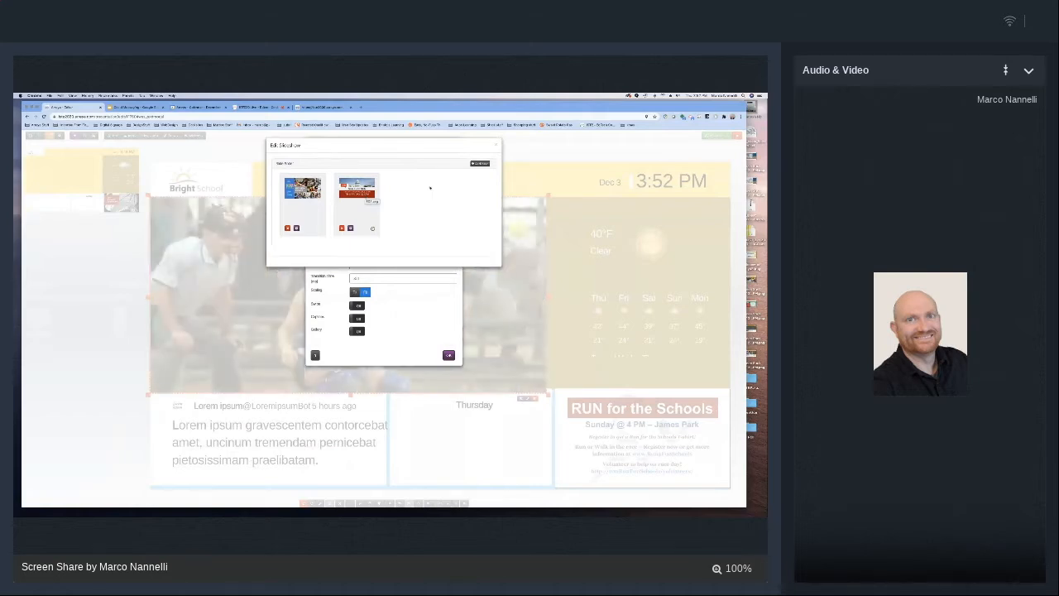
Give the slideshow widget a horizontal scroll transition, change its display time, and apply the new slideshow to the layout
click(496, 145)
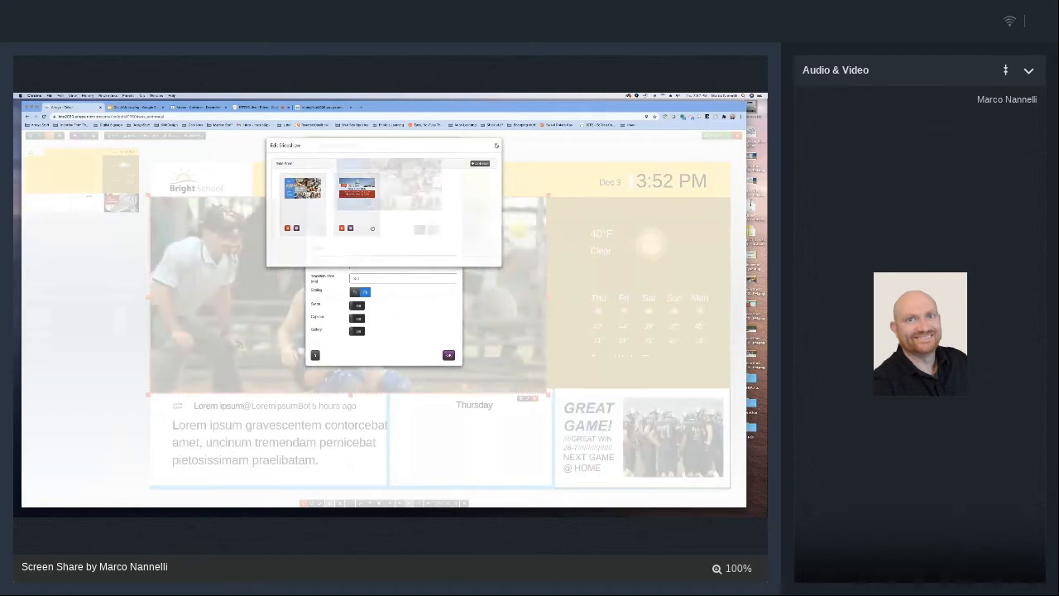
click(446, 250)
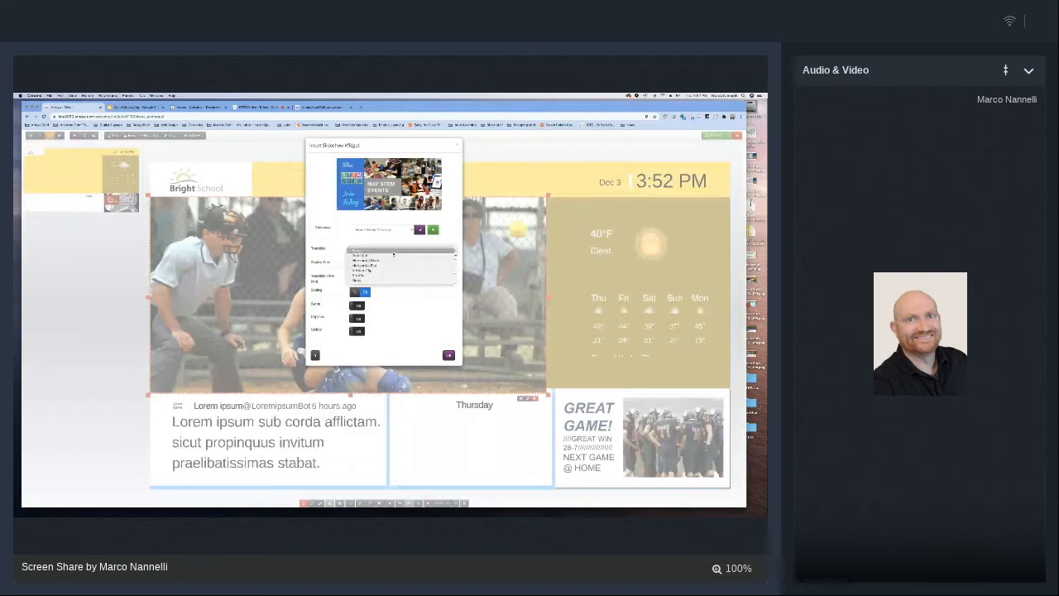
click(450, 257)
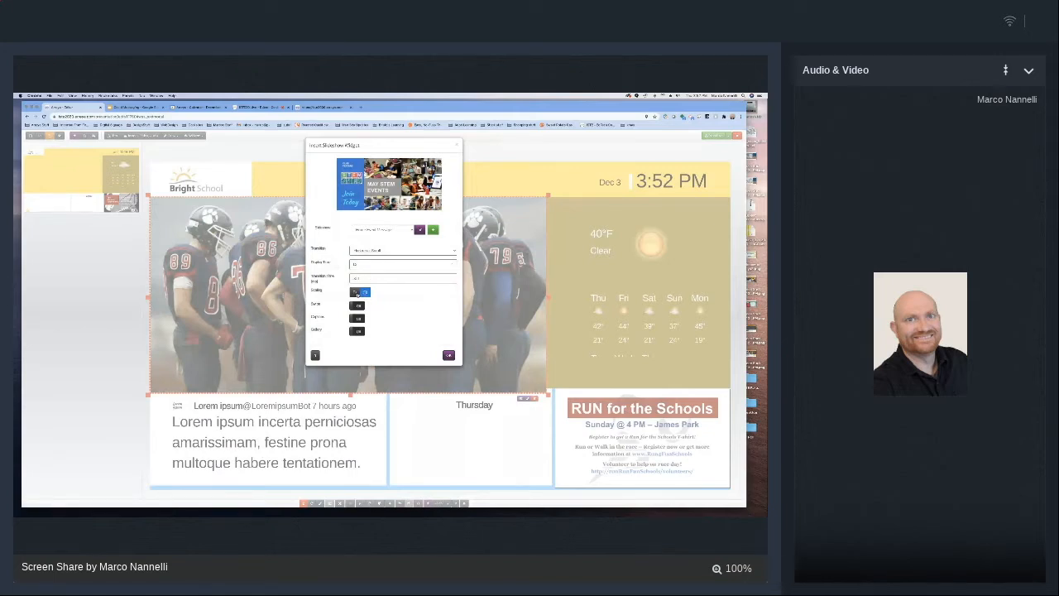
click(378, 227)
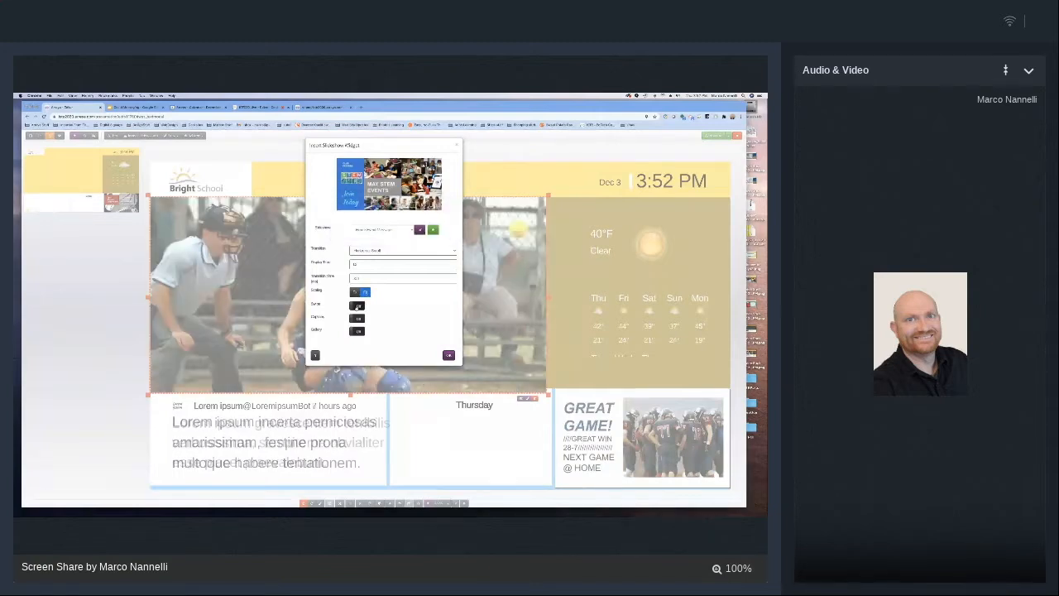
click(449, 356)
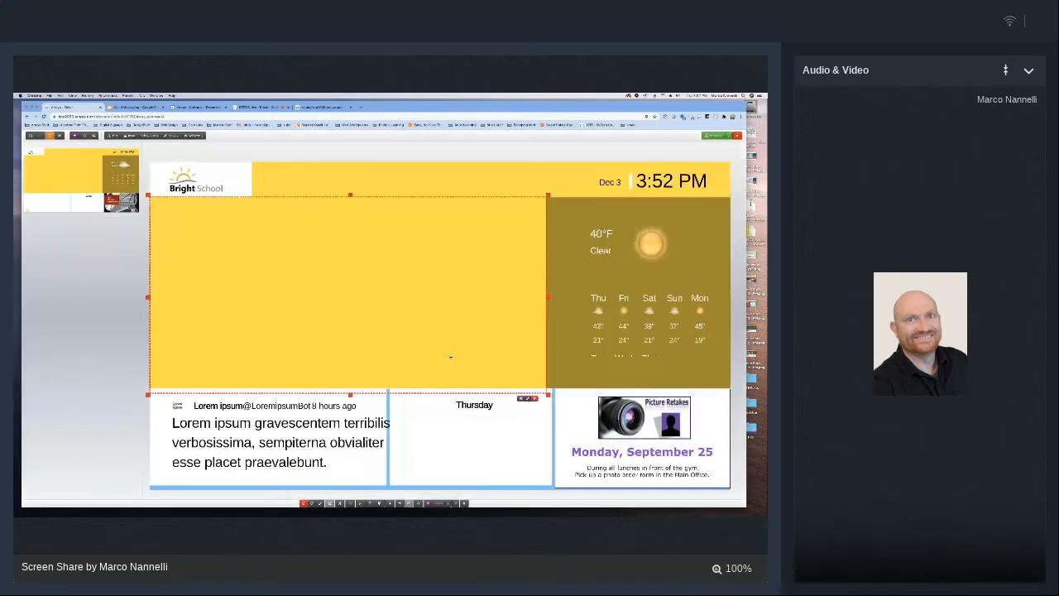
Reduce the slideshow widget's height slightly so its lower edge meets the row of panels beneath it
click(145, 276)
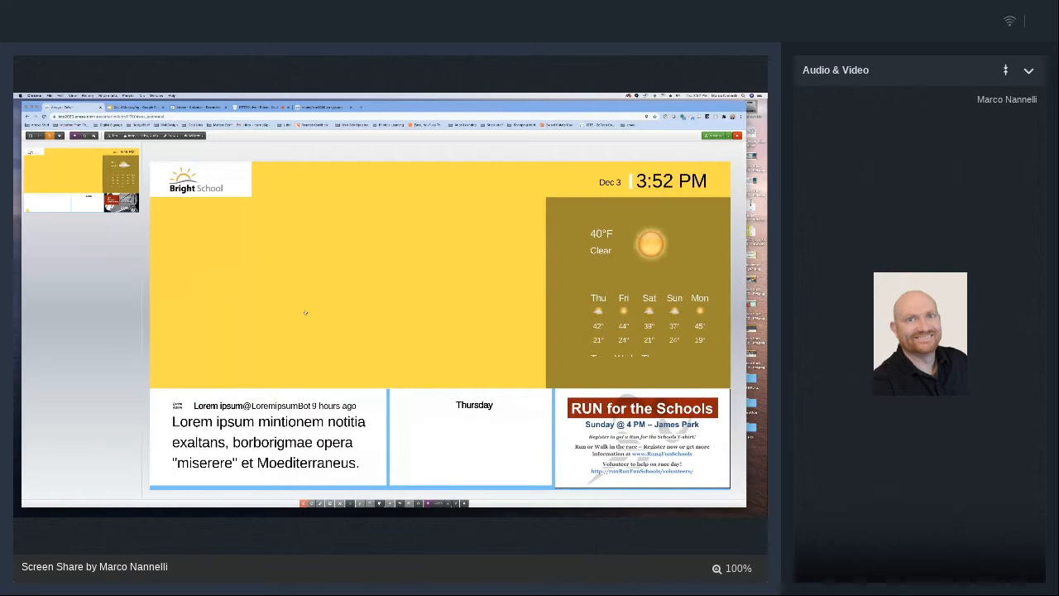
click(305, 313)
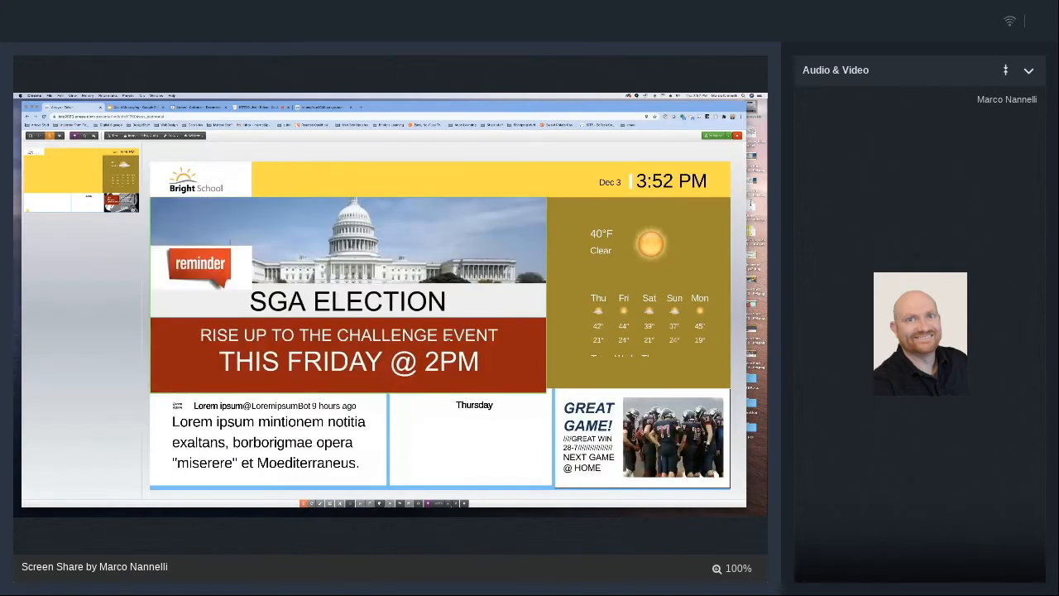
click(447, 336)
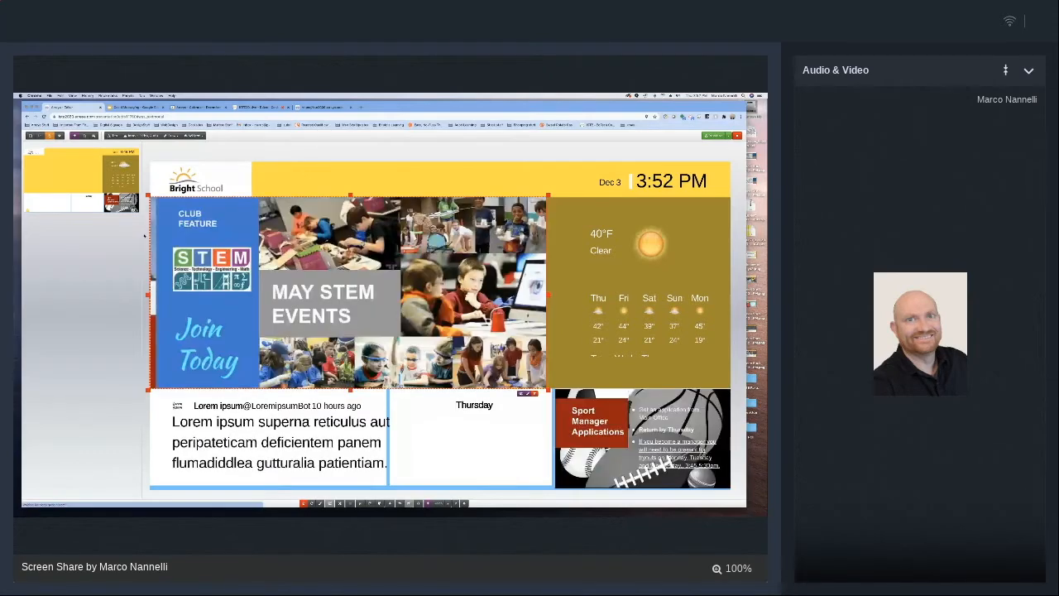
Shift the social feed widget slightly left so its text fits inside the white panel below the slideshow
click(256, 432)
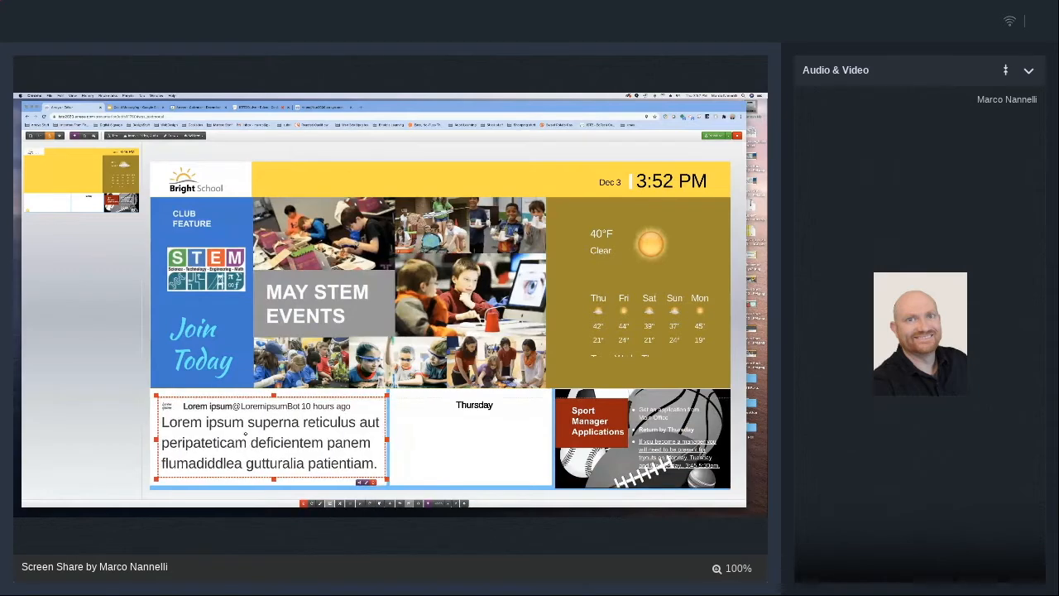
drag(249, 413, 225, 435)
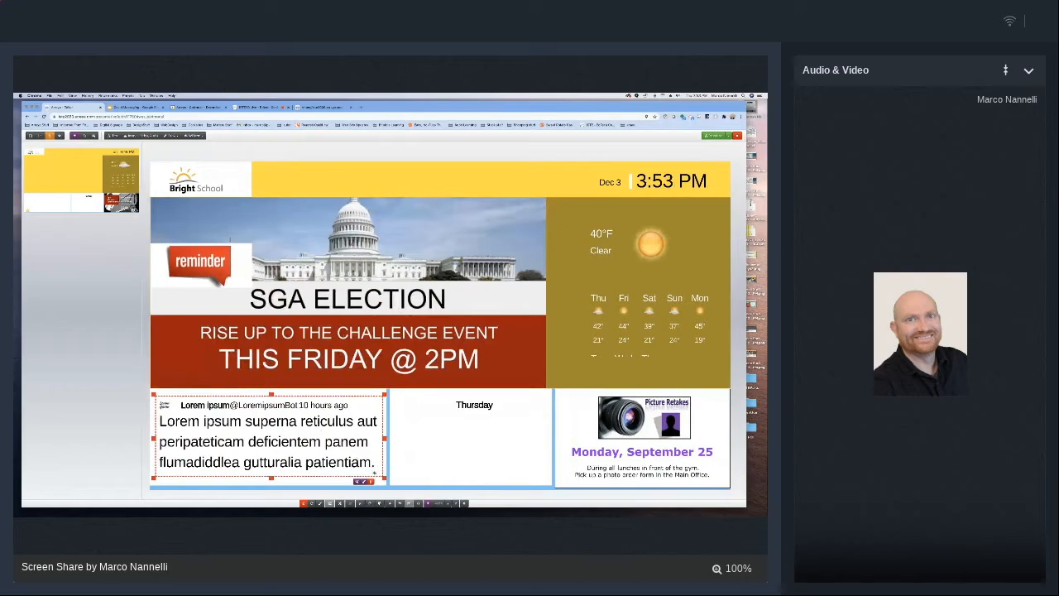
Delete the placeholder social feed widget from the white panel below the slideshow
drag(372, 482, 345, 482)
click(341, 480)
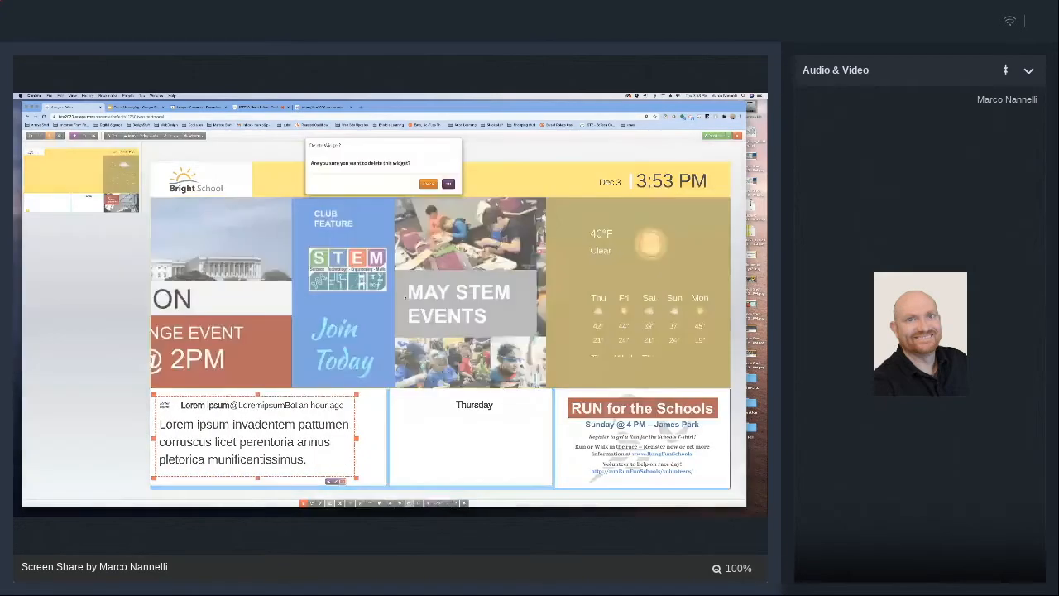
click(446, 184)
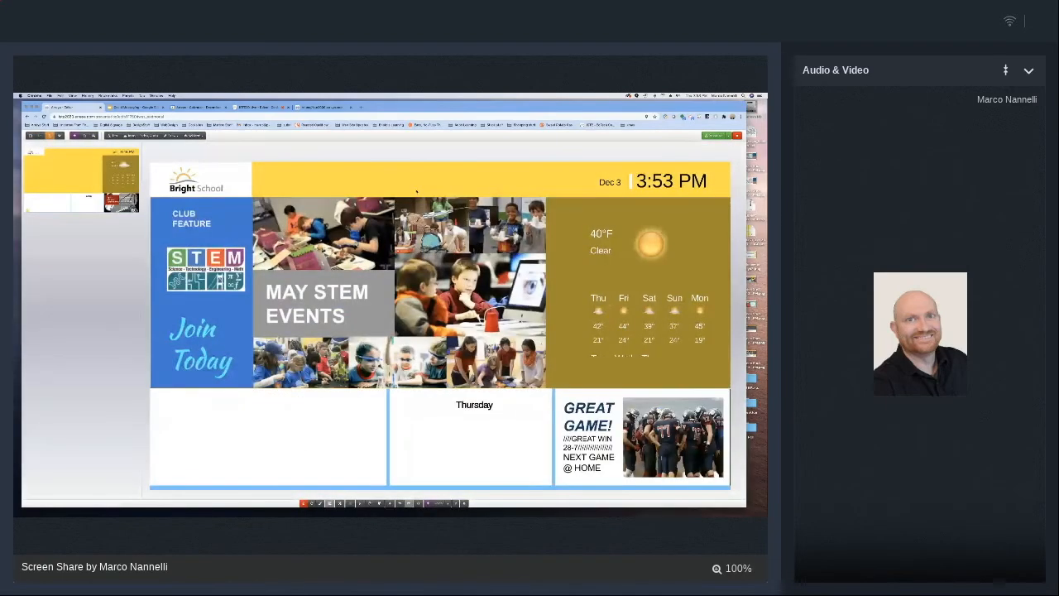
Insert a Twitter widget that shows the ArreyaDigital account's tweets
click(193, 136)
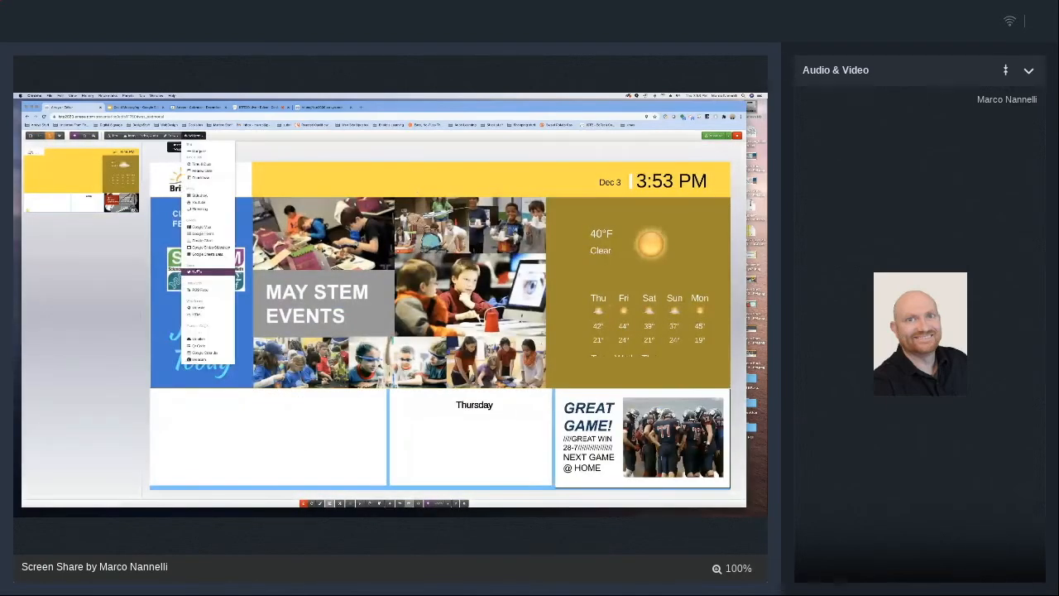
click(197, 271)
click(386, 242)
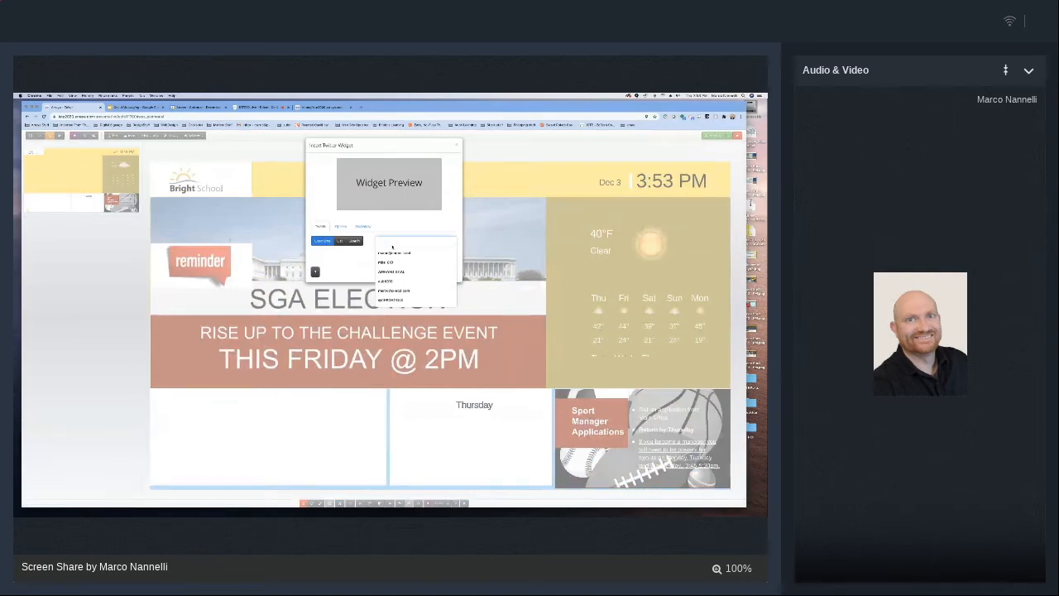
click(392, 251)
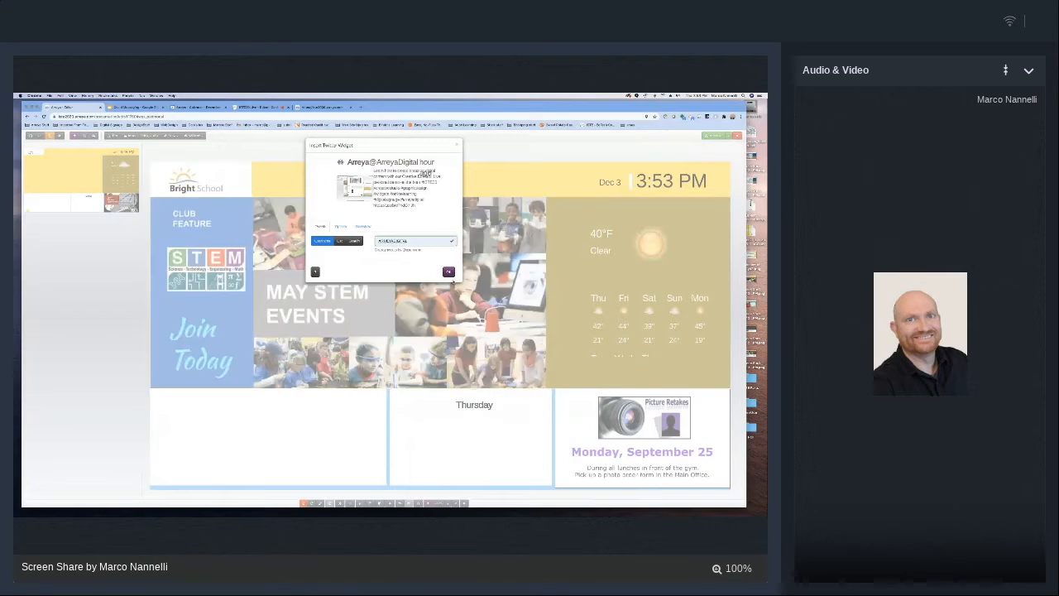
click(447, 272)
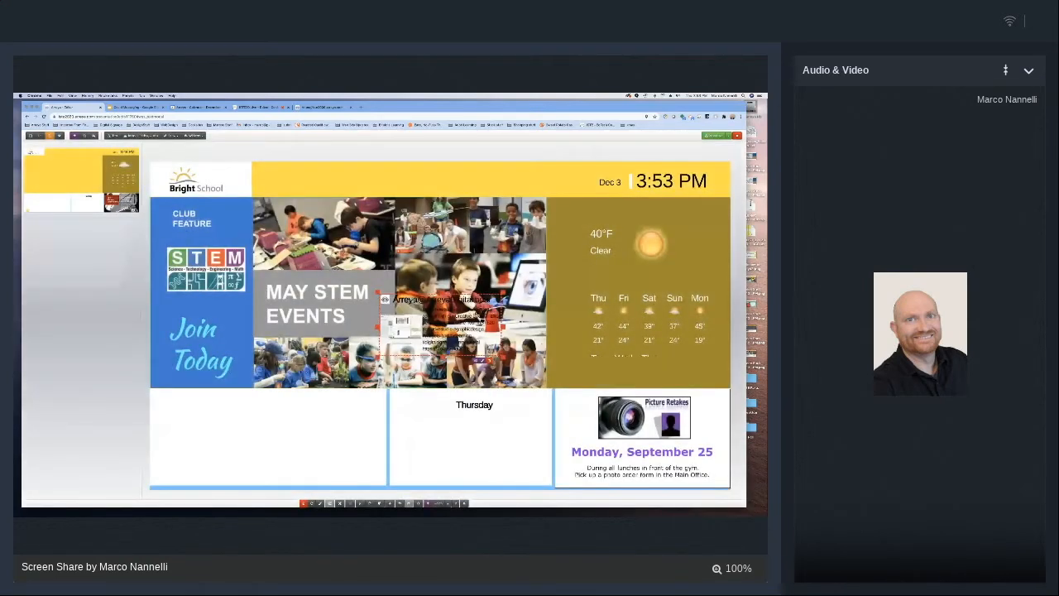
Move the Twitter widget into the white panel below the slideshow and enlarge it to fill that panel
drag(461, 321, 252, 429)
drag(295, 463, 362, 469)
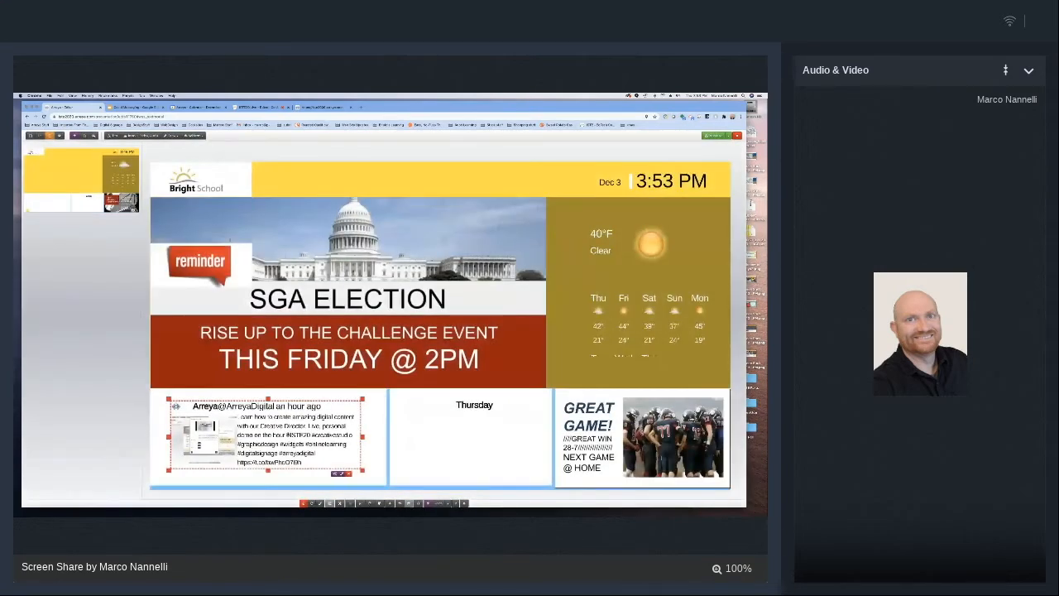
drag(362, 470, 386, 481)
drag(339, 439, 334, 435)
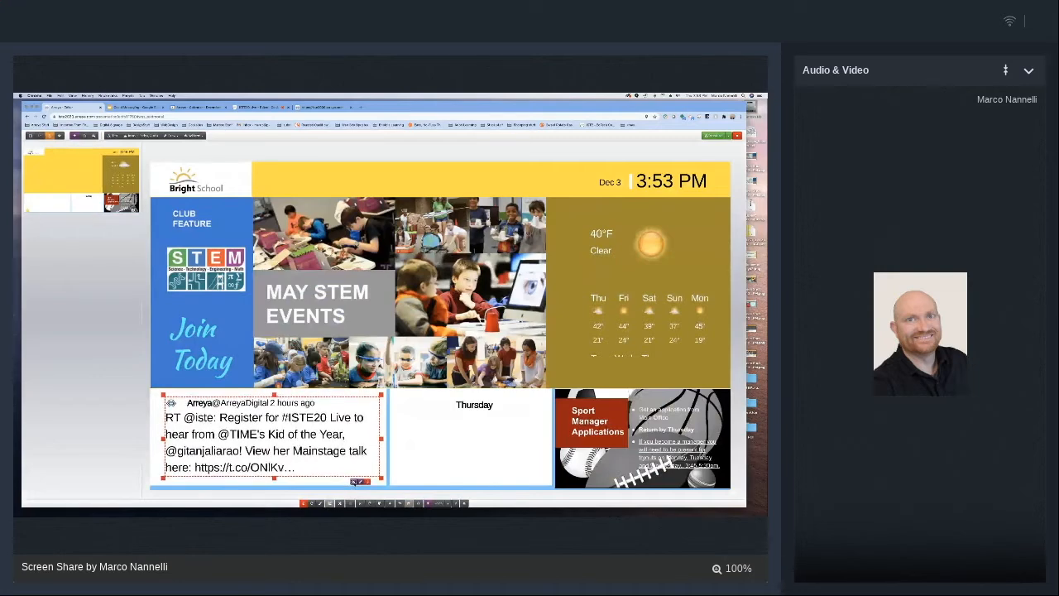
Set the Twitter widget to display only the text of tweets, with the author shown and the date hidden
click(354, 481)
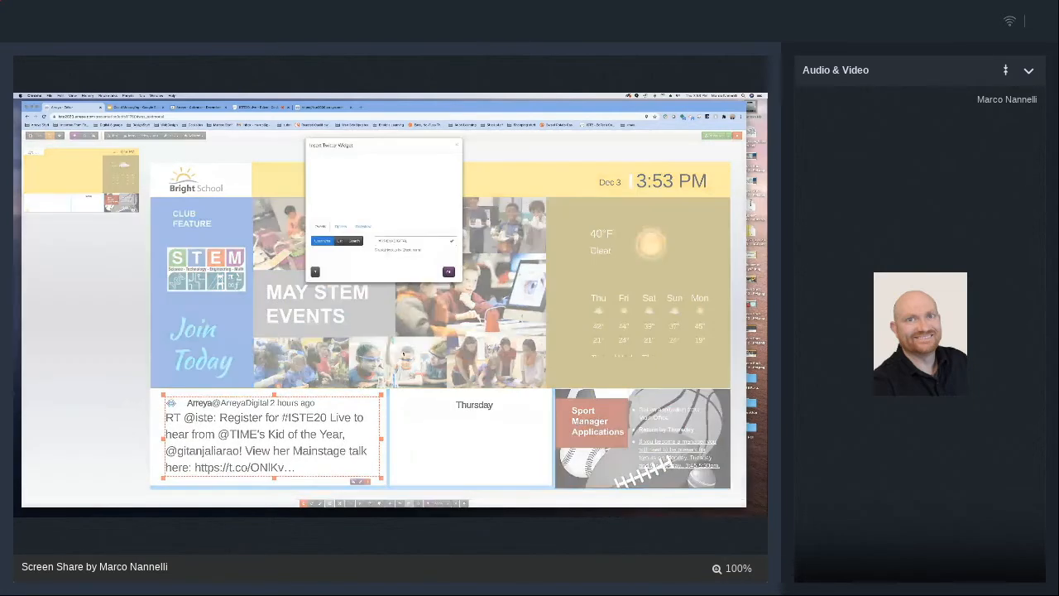
click(322, 226)
click(323, 227)
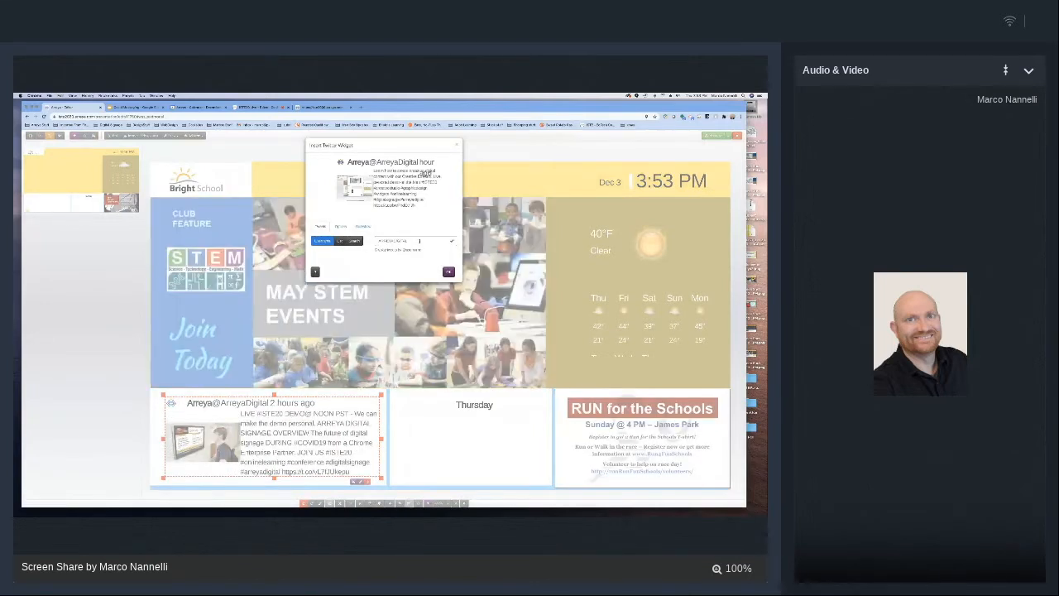
click(340, 225)
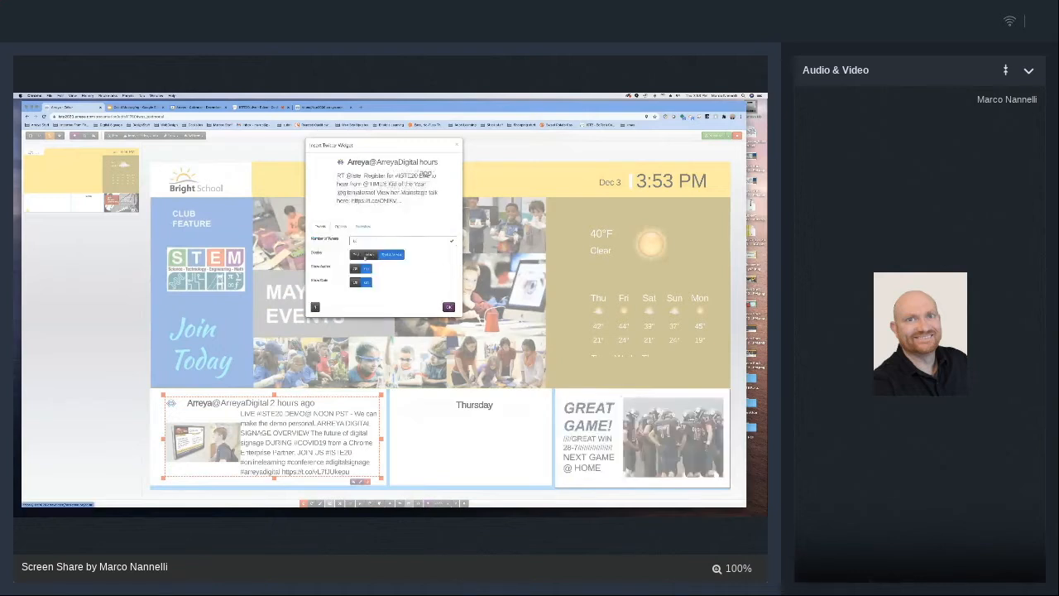
click(369, 255)
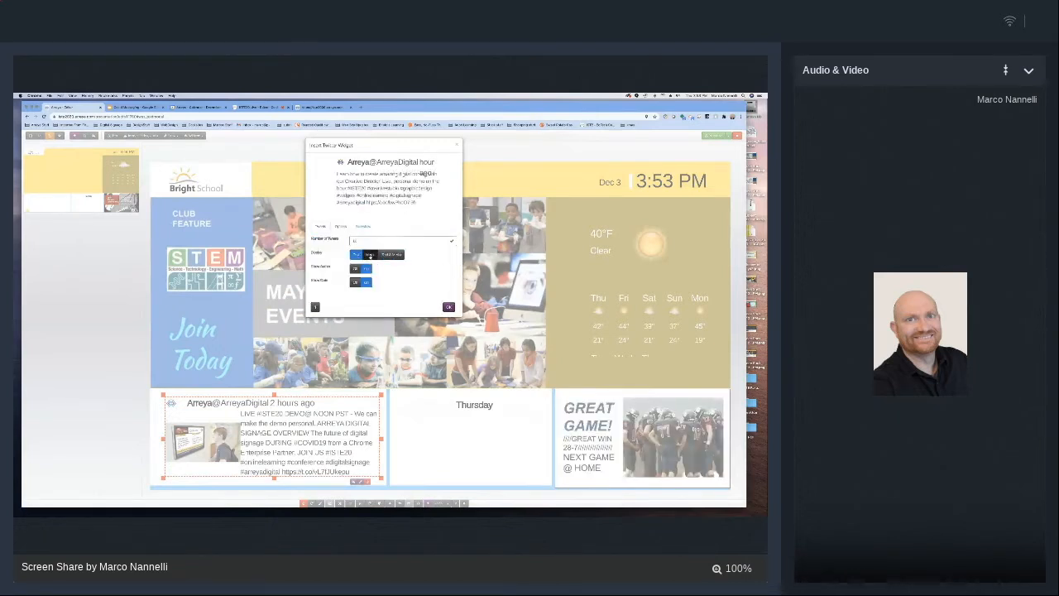
click(357, 254)
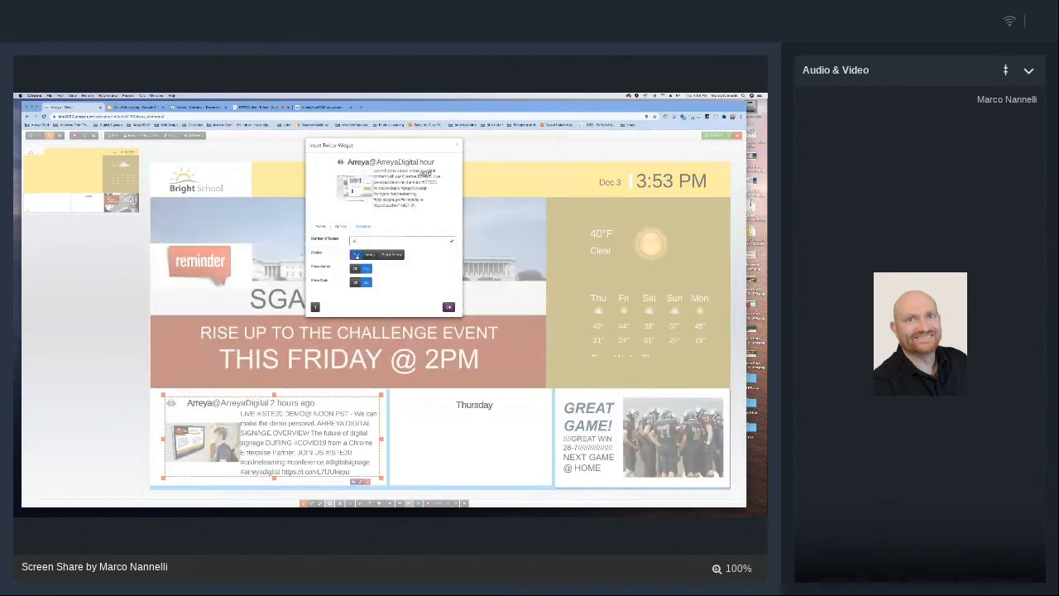
click(358, 270)
click(356, 282)
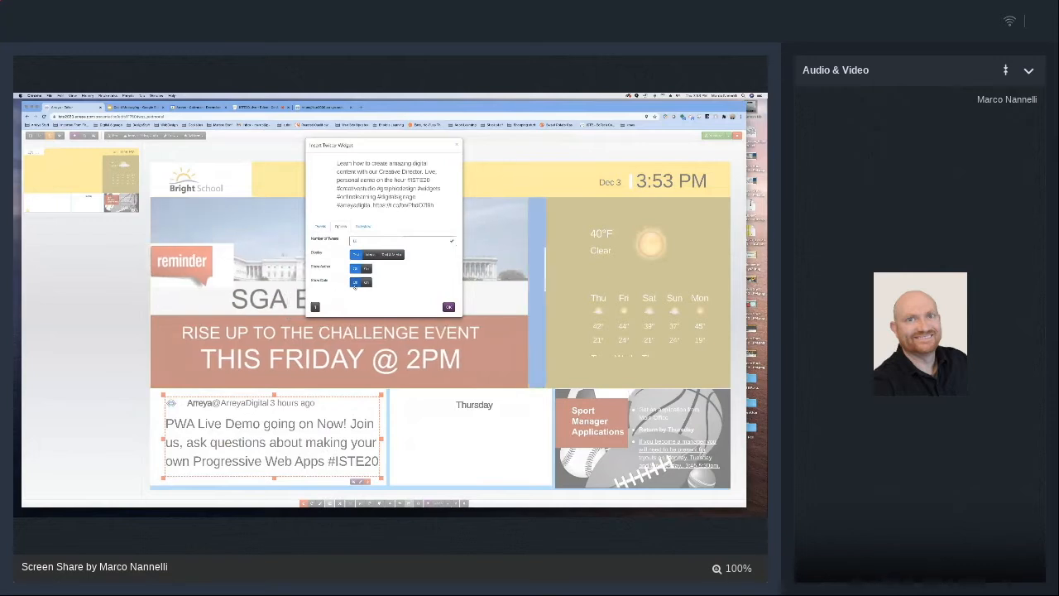
click(357, 268)
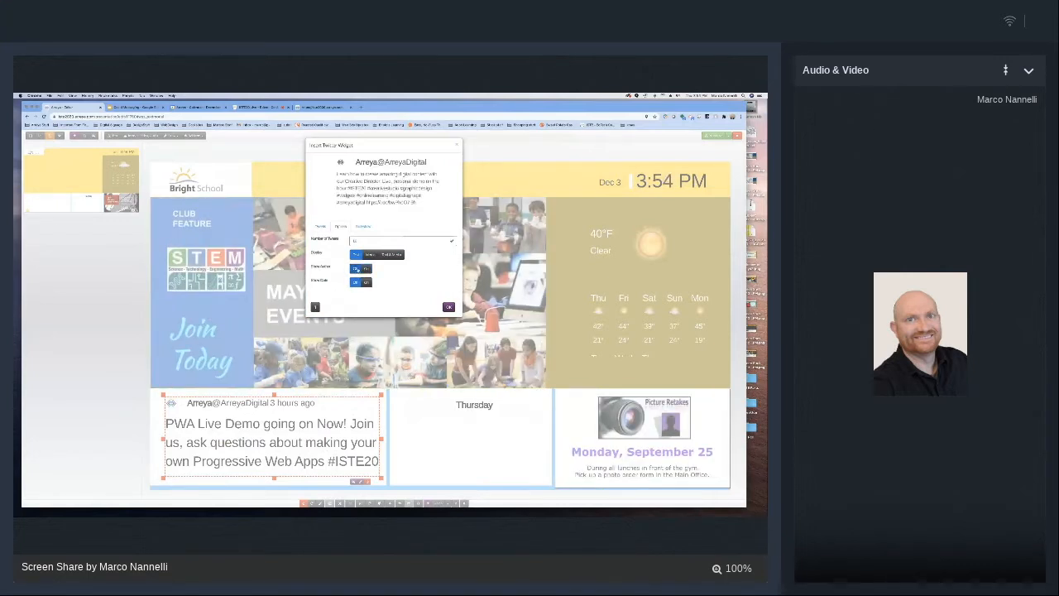
Review the Twitter widget's transition choices and apply its settings to the layout
click(363, 226)
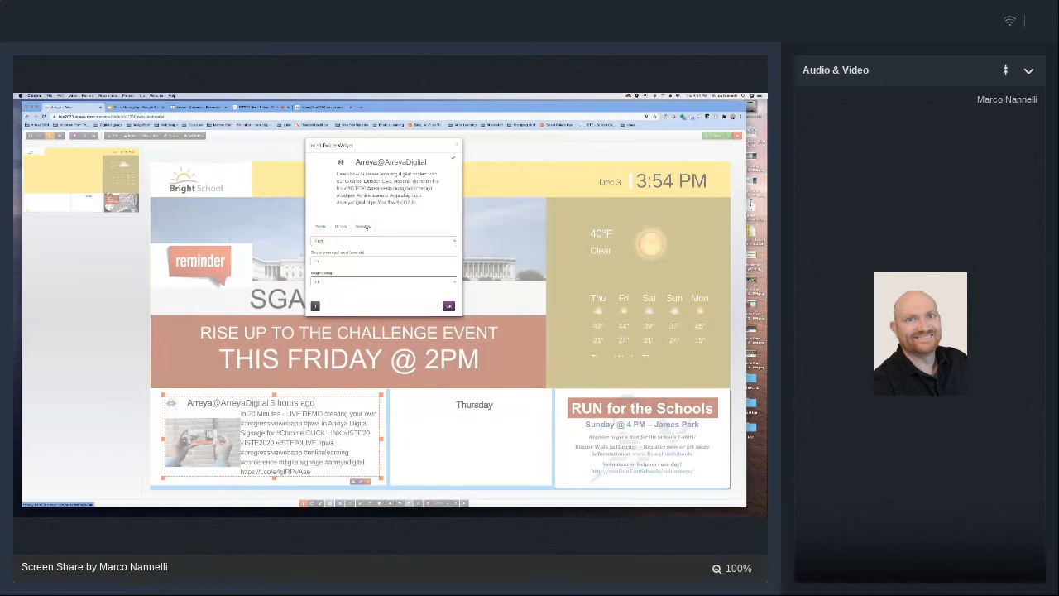
click(363, 241)
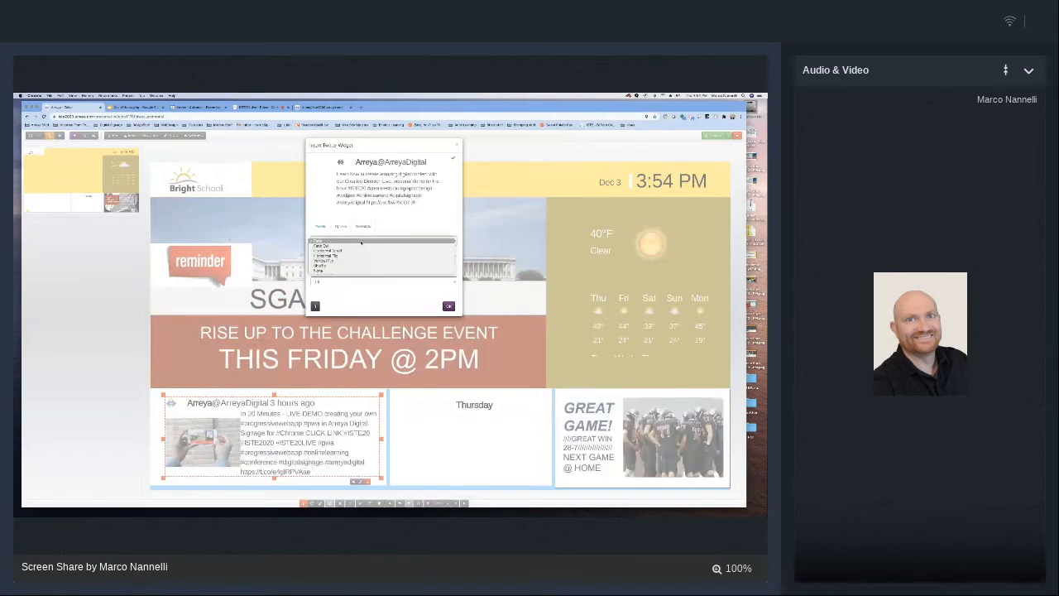
click(405, 228)
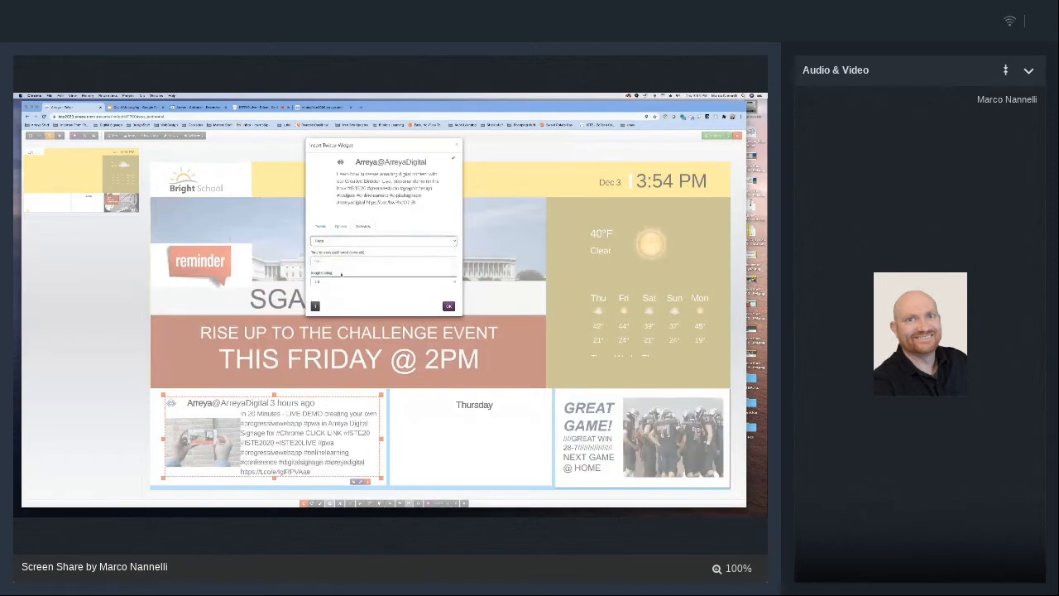
click(449, 308)
click(448, 272)
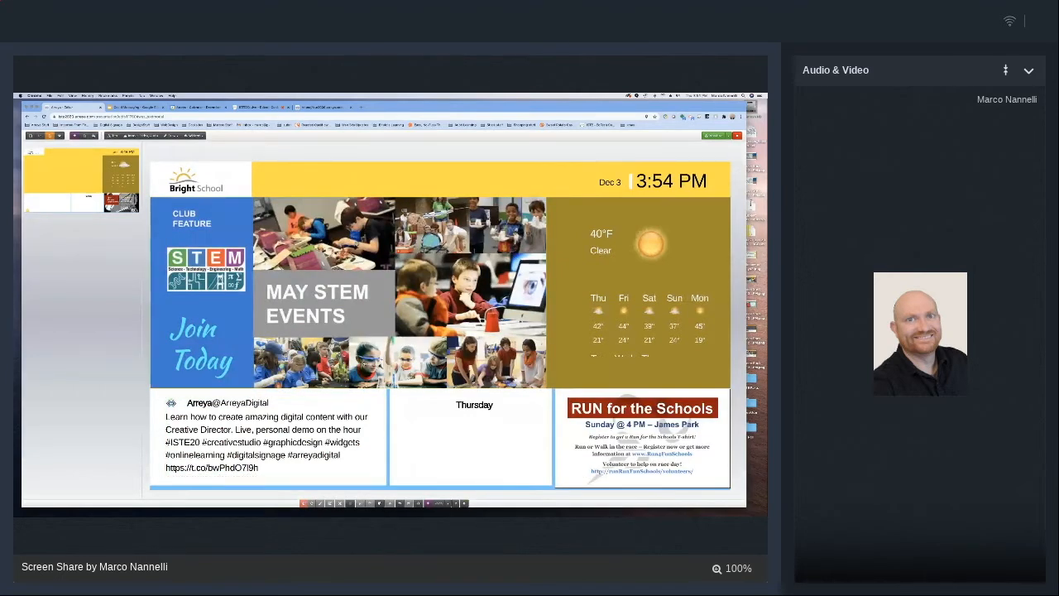
Open the settings of the Google Calendar widget in the panel beside the Twitter feed
scroll(585, 335, down, 2)
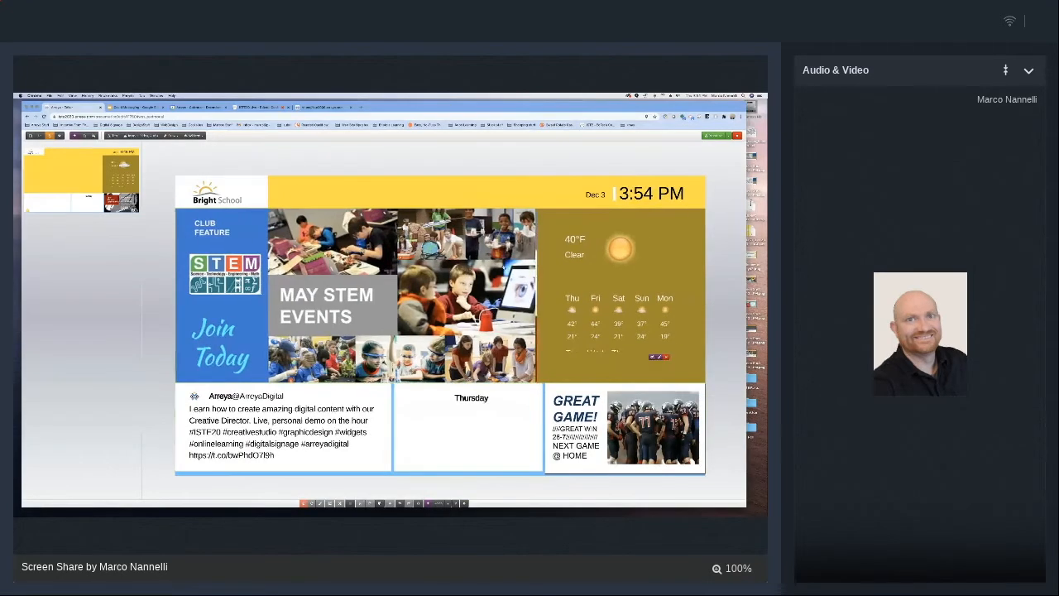
click(469, 423)
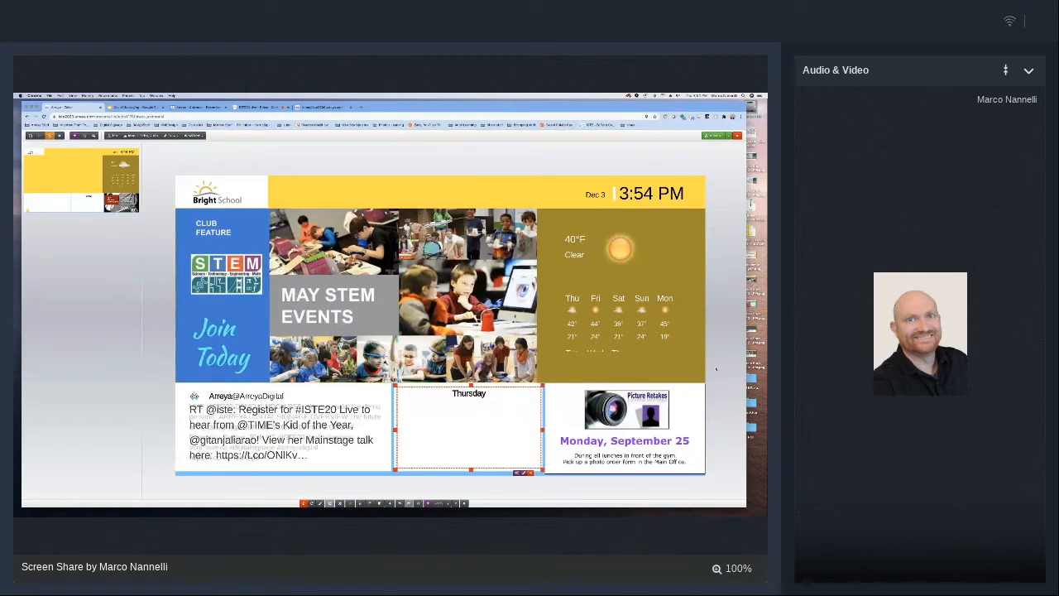
click(517, 472)
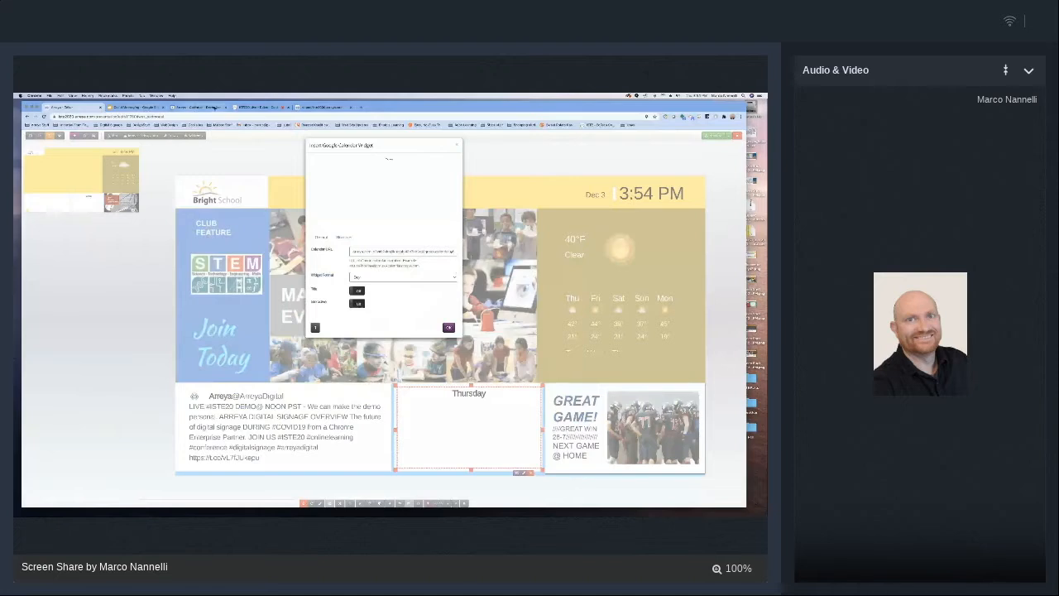
Switch to Google Calendar, open the settings of the first calendar under Other calendars, and select its calendar ID
click(207, 108)
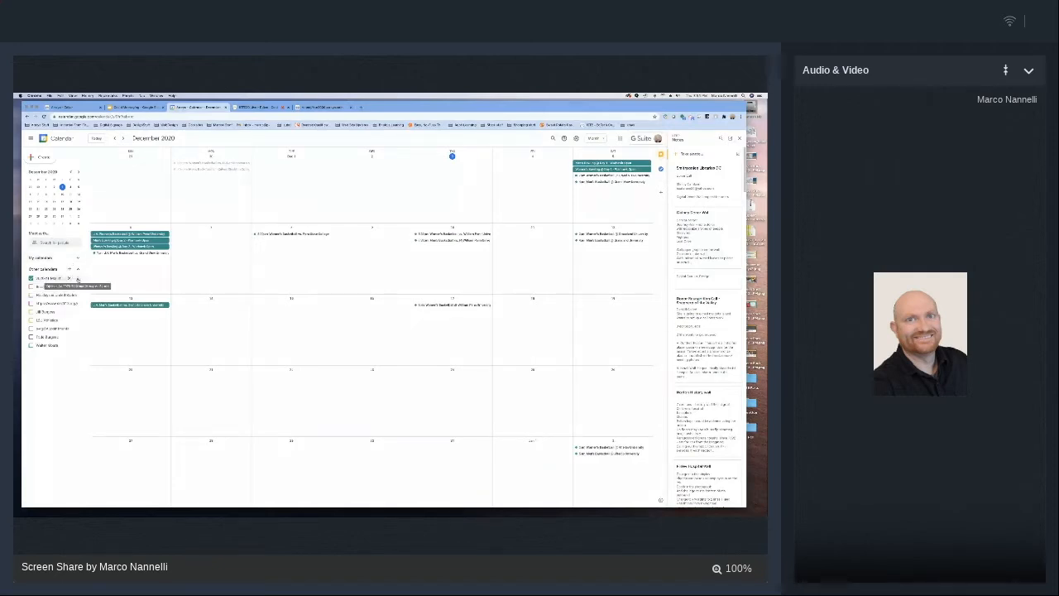
click(77, 279)
click(86, 301)
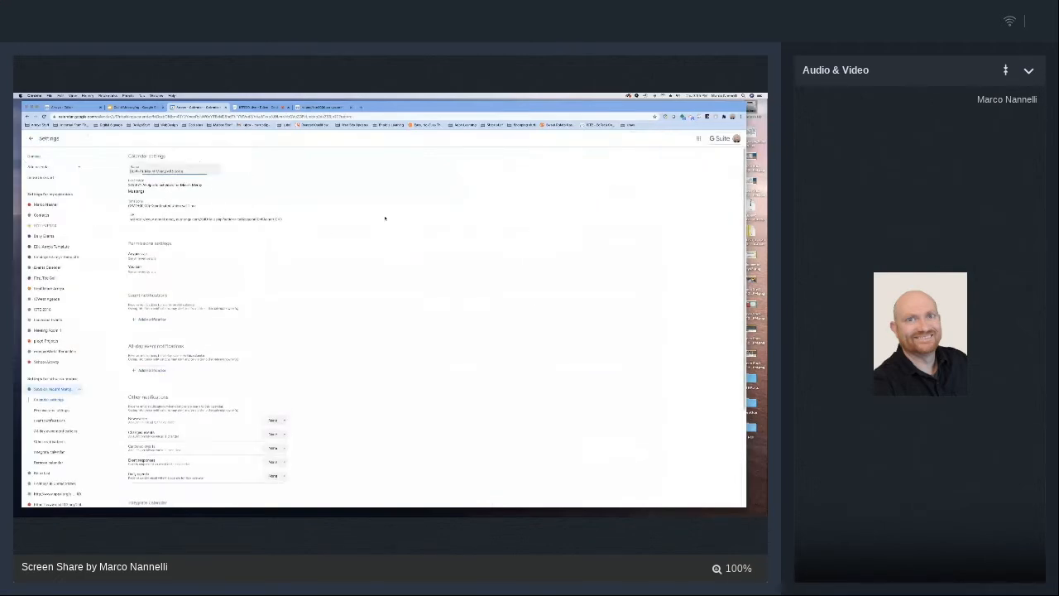
scroll(205, 312, down, 3)
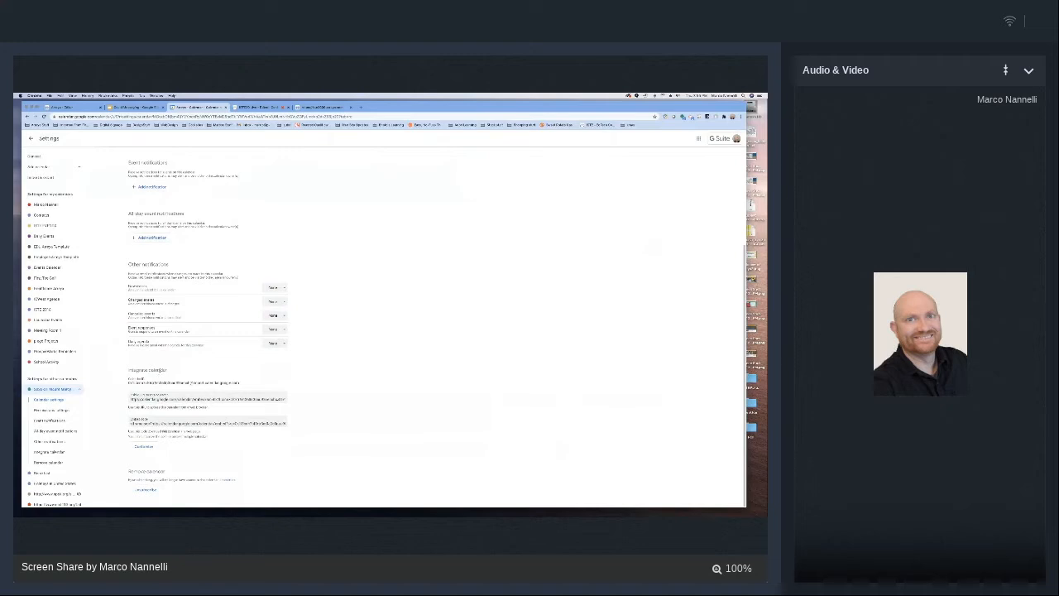
triple_click(160, 382)
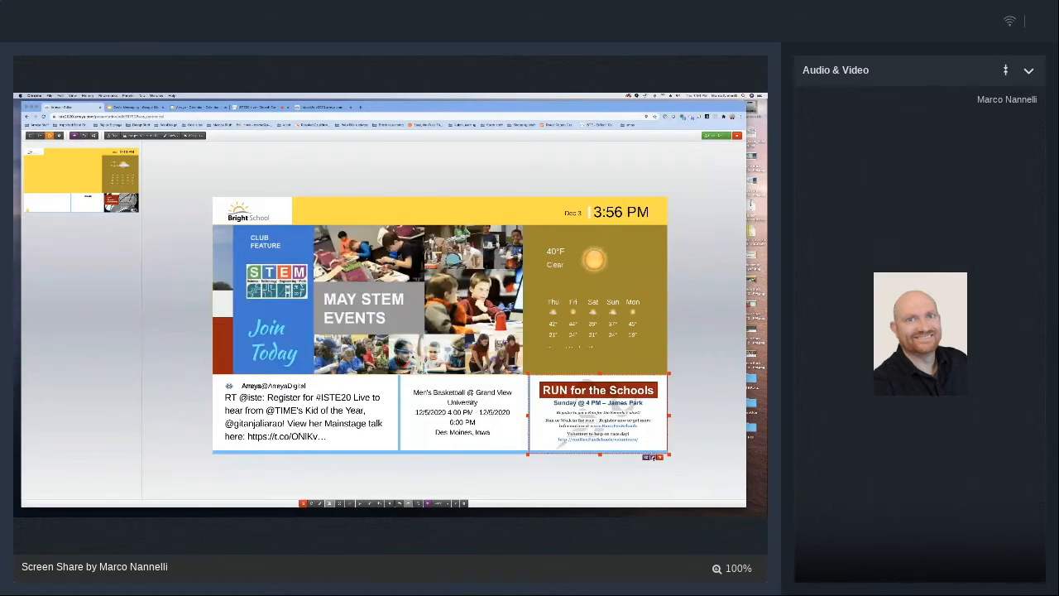
Inspect the widget style settings of the slides widget beneath the weather panel
click(653, 457)
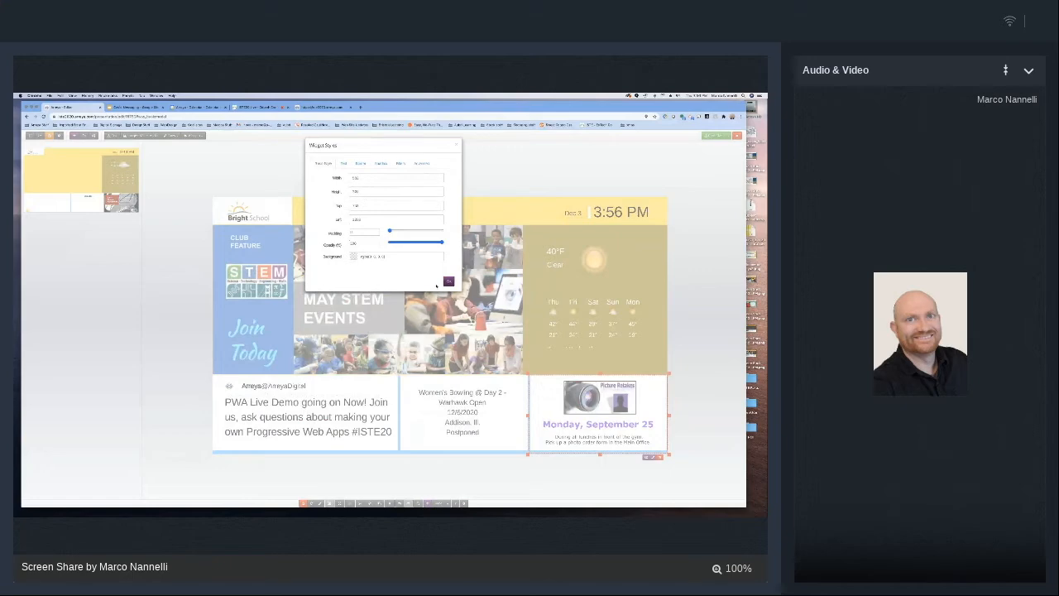
click(448, 281)
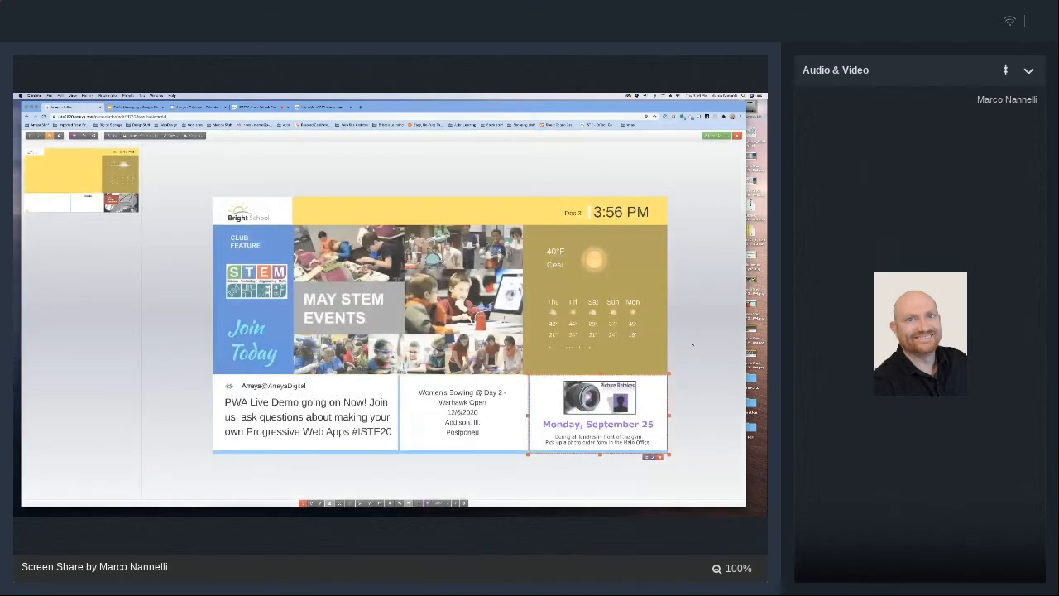
Switch to the Covid Messaging presentation in Google Slides and get its embed code through Publish to the web
click(136, 107)
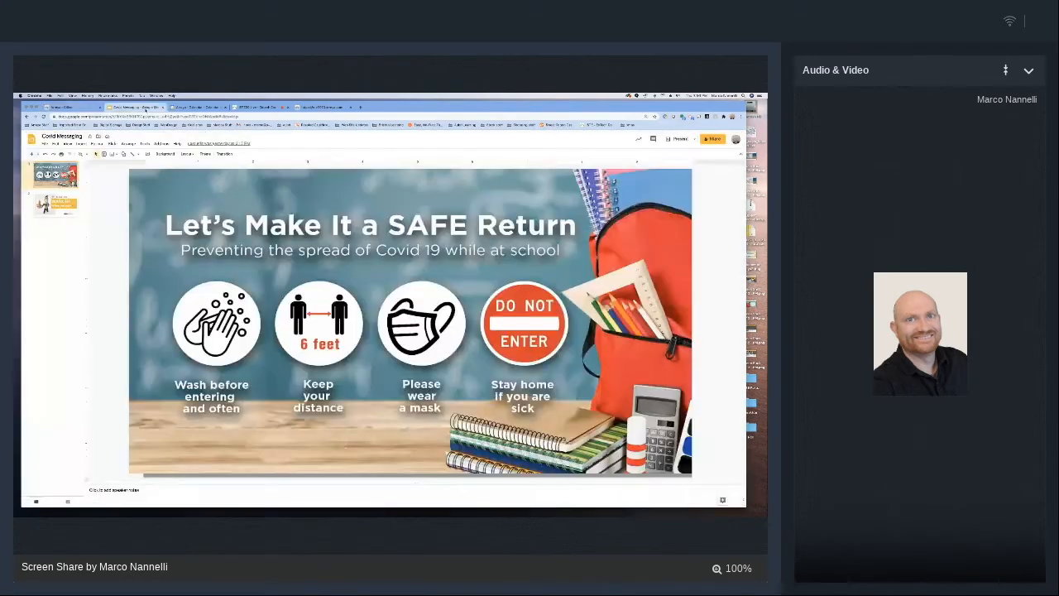
click(45, 143)
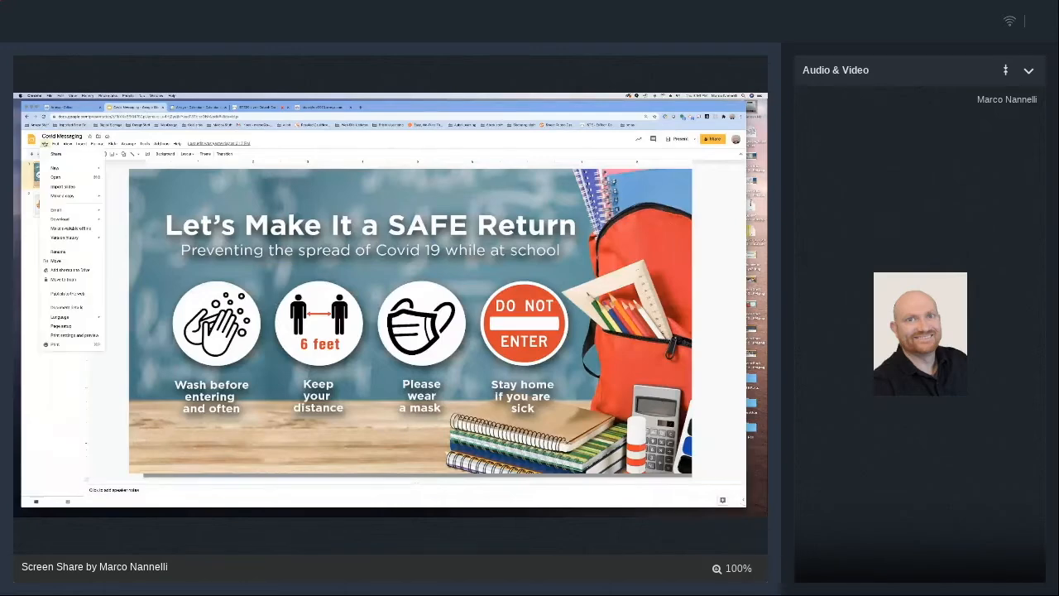
click(70, 294)
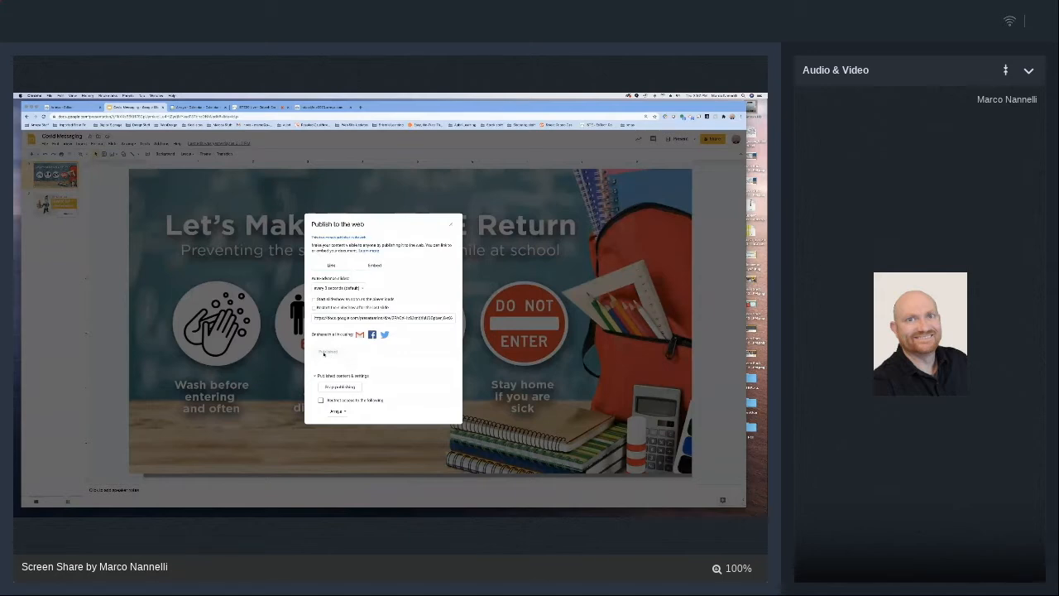
click(374, 266)
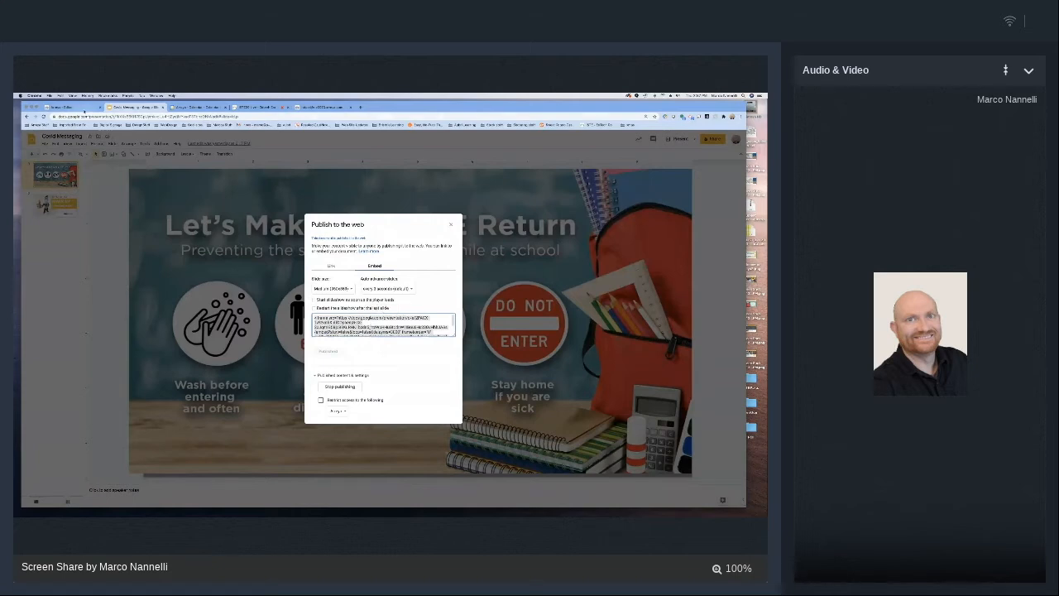
Return to Arreya and apply the Covid Messaging embed code to the Google Slides widget beneath the weather panel
click(84, 108)
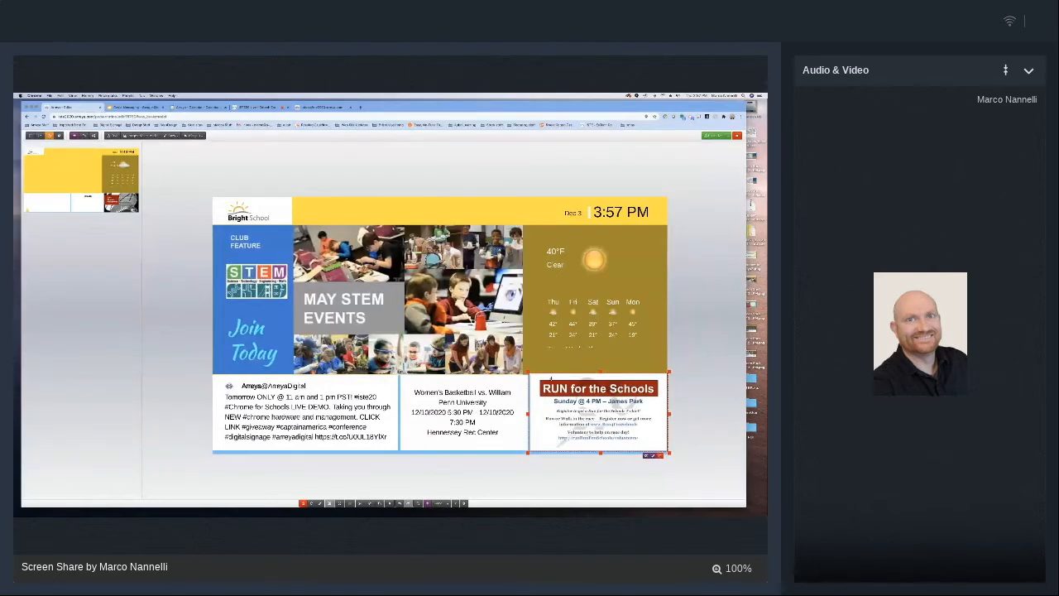
click(648, 455)
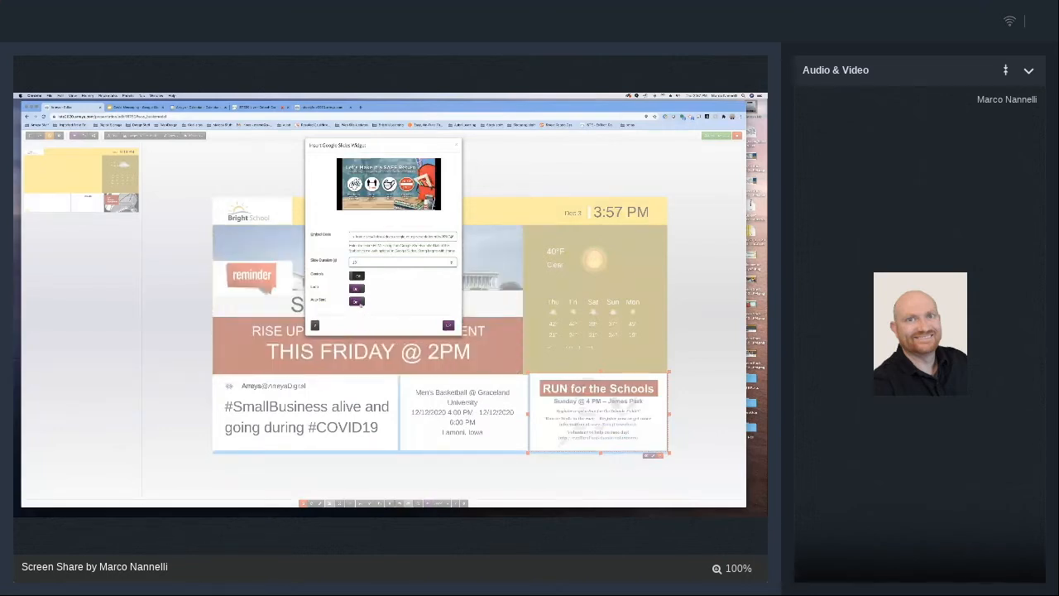
click(448, 325)
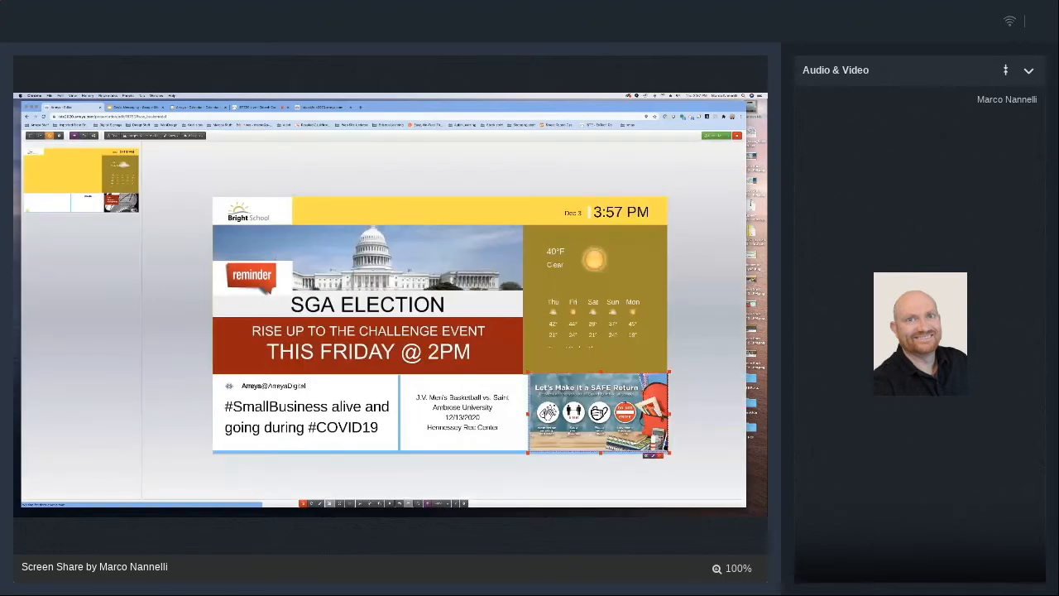
Set the background of the vertical divider between the Twitter feed and the calendar widget to black
click(672, 365)
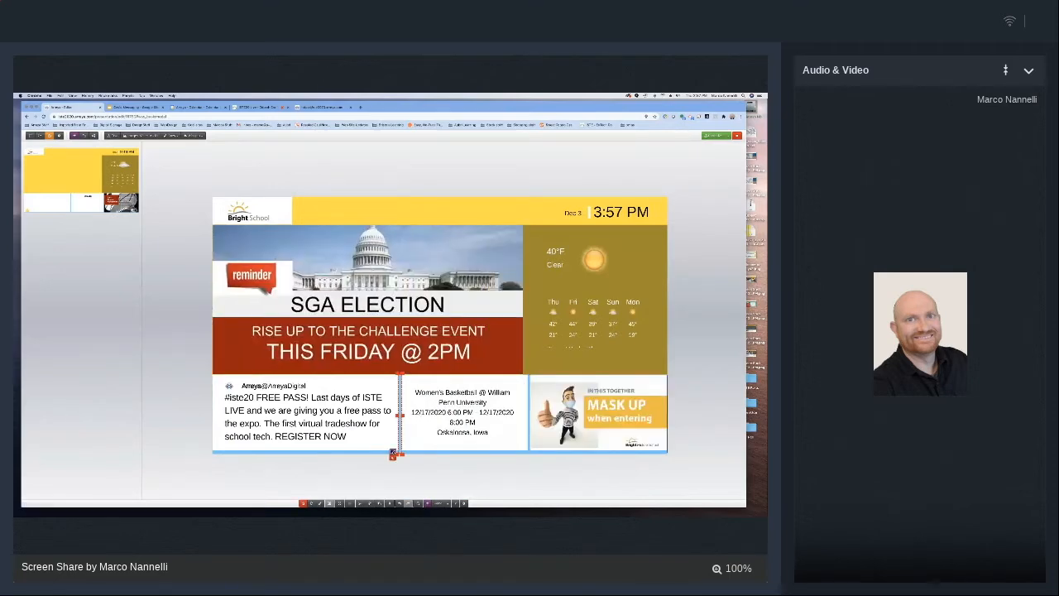
click(393, 452)
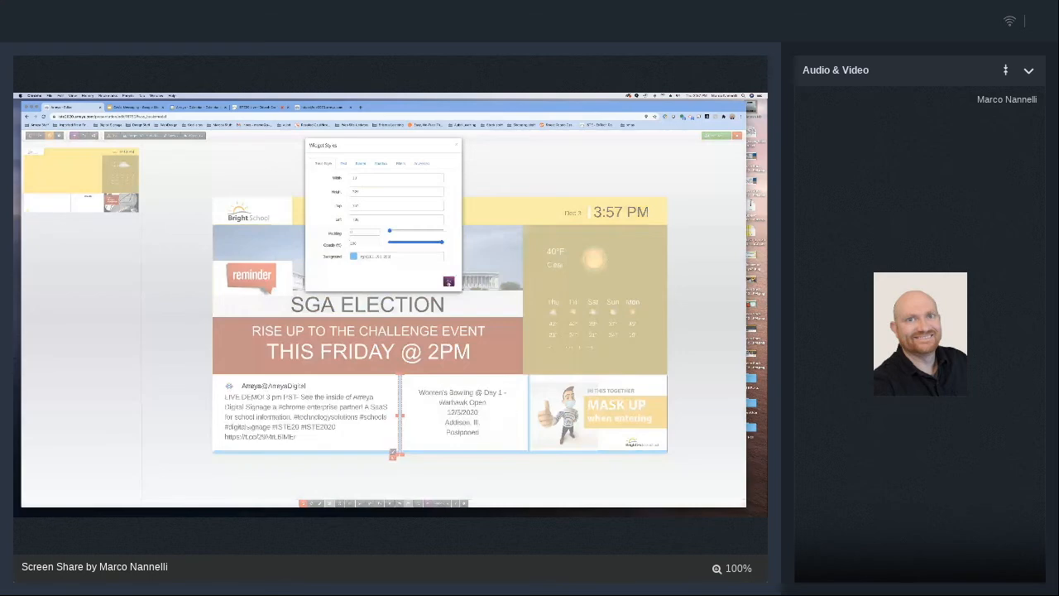
click(354, 256)
drag(351, 249, 345, 258)
click(448, 281)
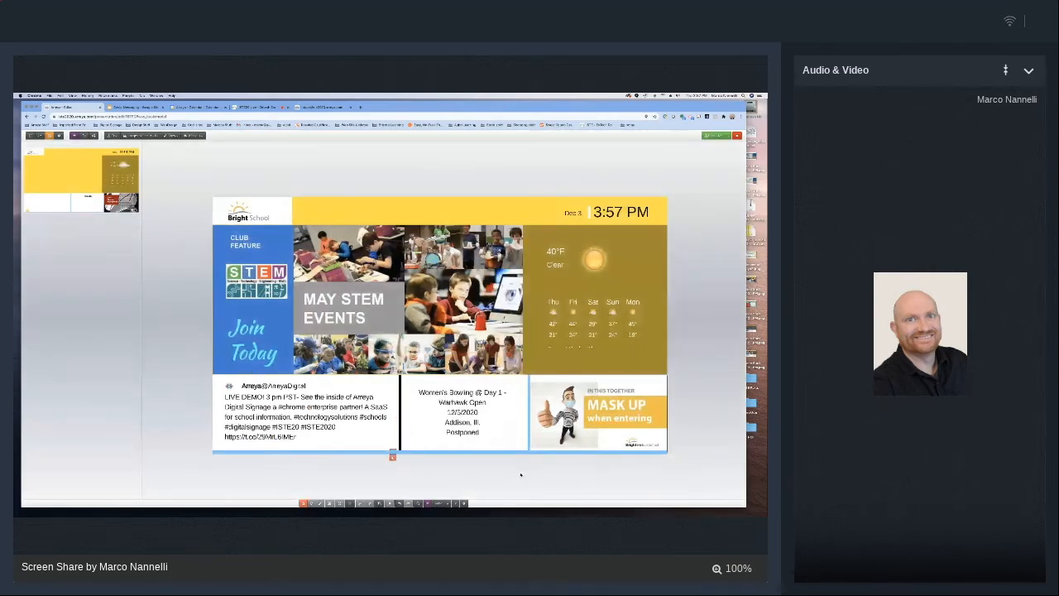
Set the background of the horizontal bar along the slide's lower edge and of the divider beside the slides widget to black
click(529, 452)
click(653, 457)
click(354, 256)
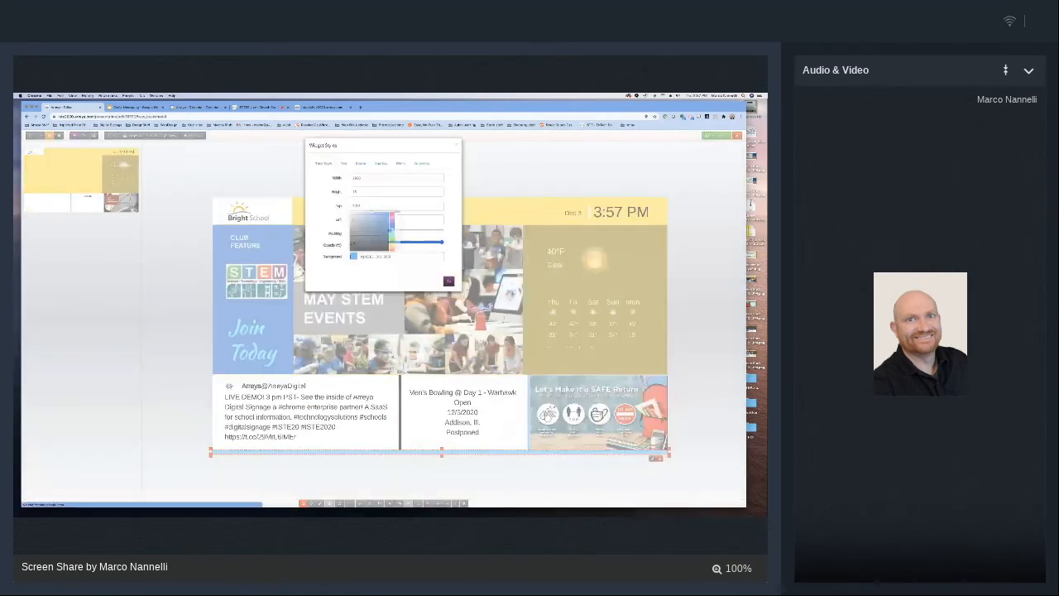
drag(371, 212, 339, 264)
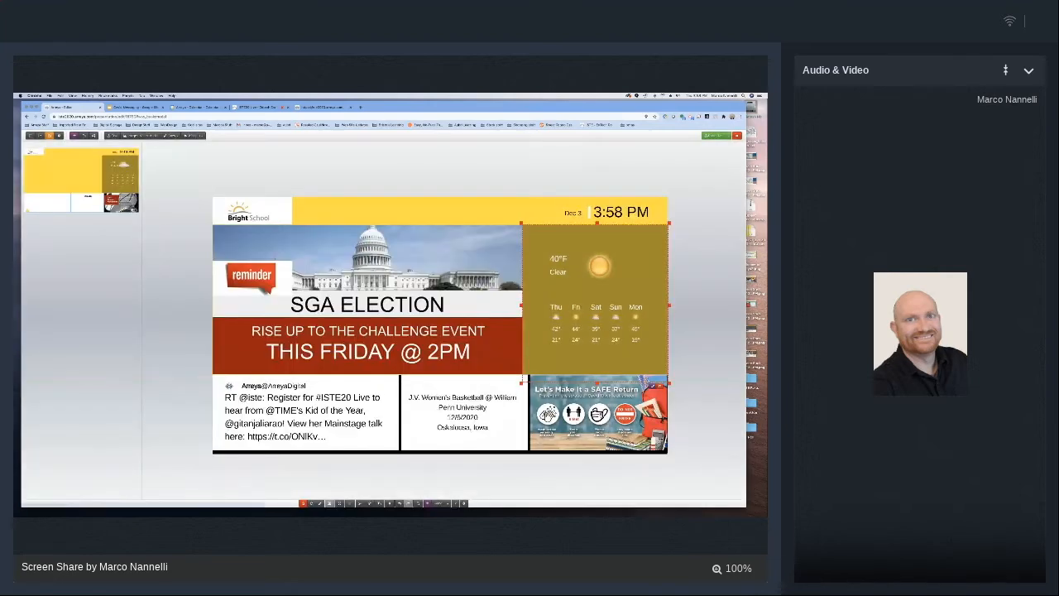
Set the panel behind the weather widget to full opacity and change its background color to gray
click(652, 385)
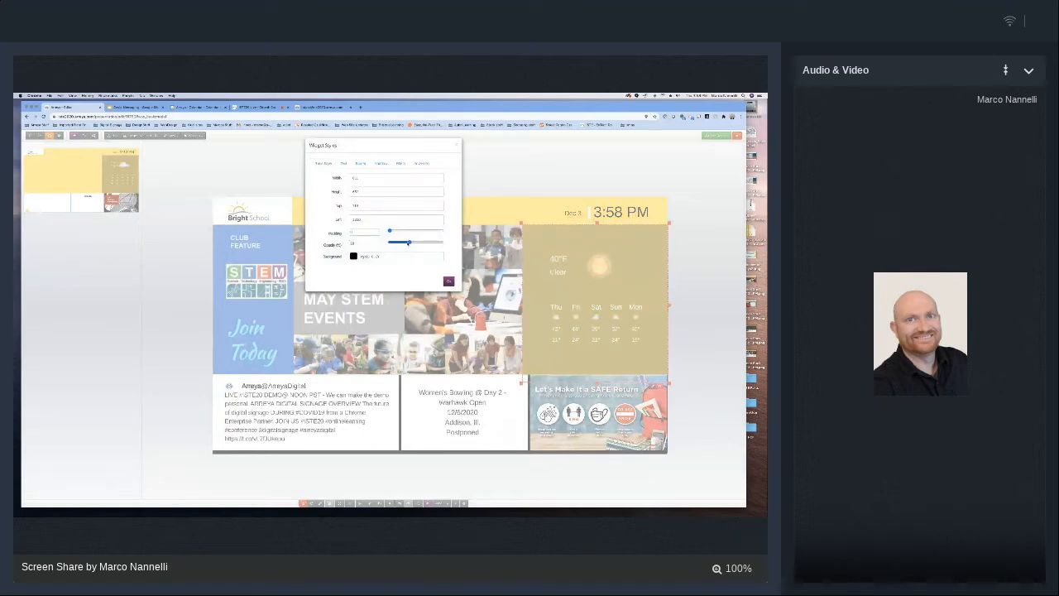
drag(412, 242, 437, 245)
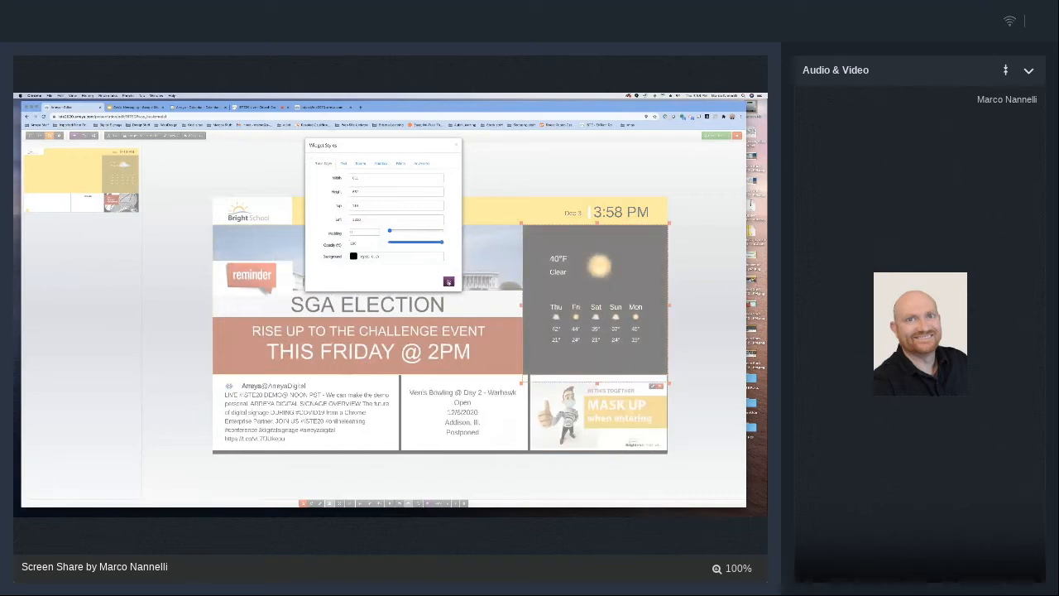
click(448, 281)
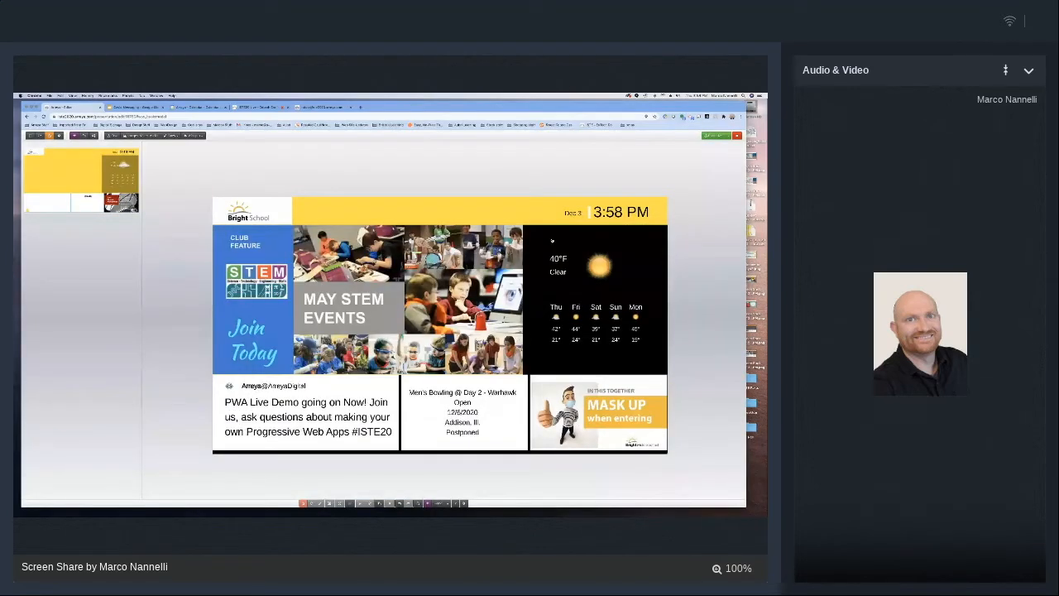
click(552, 240)
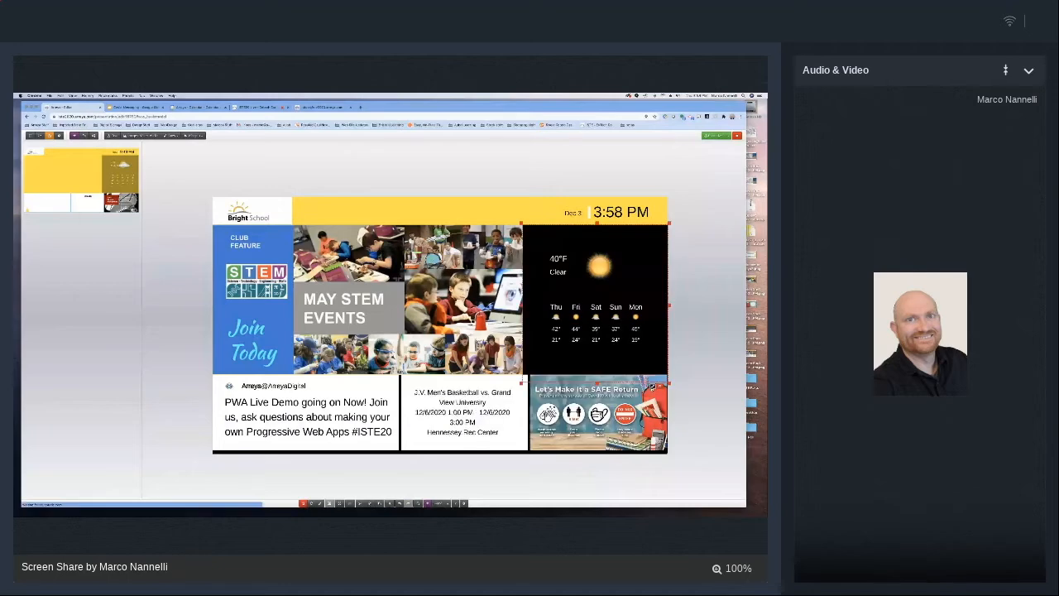
click(653, 387)
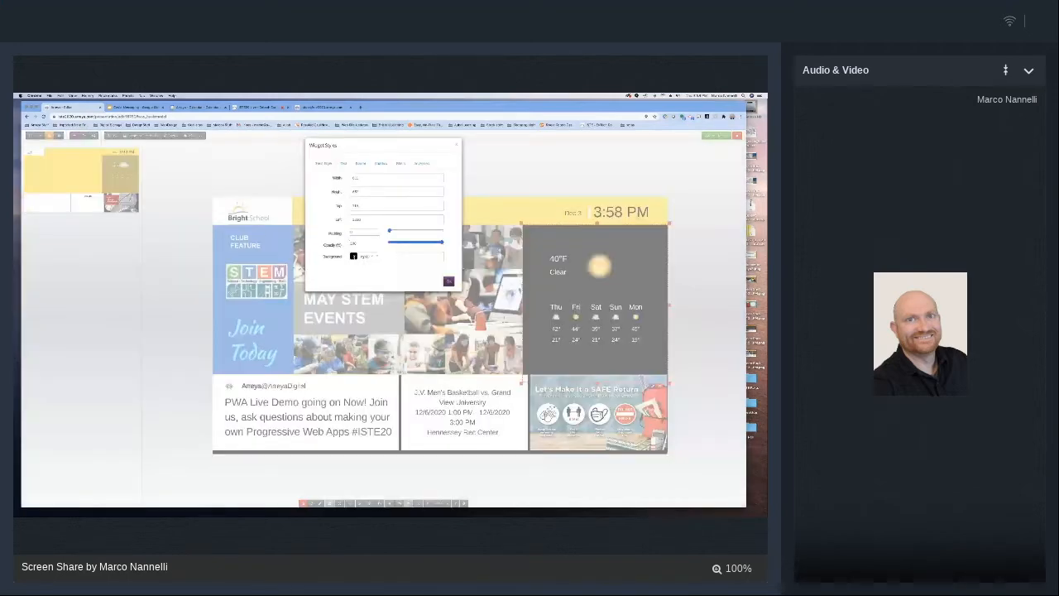
click(353, 257)
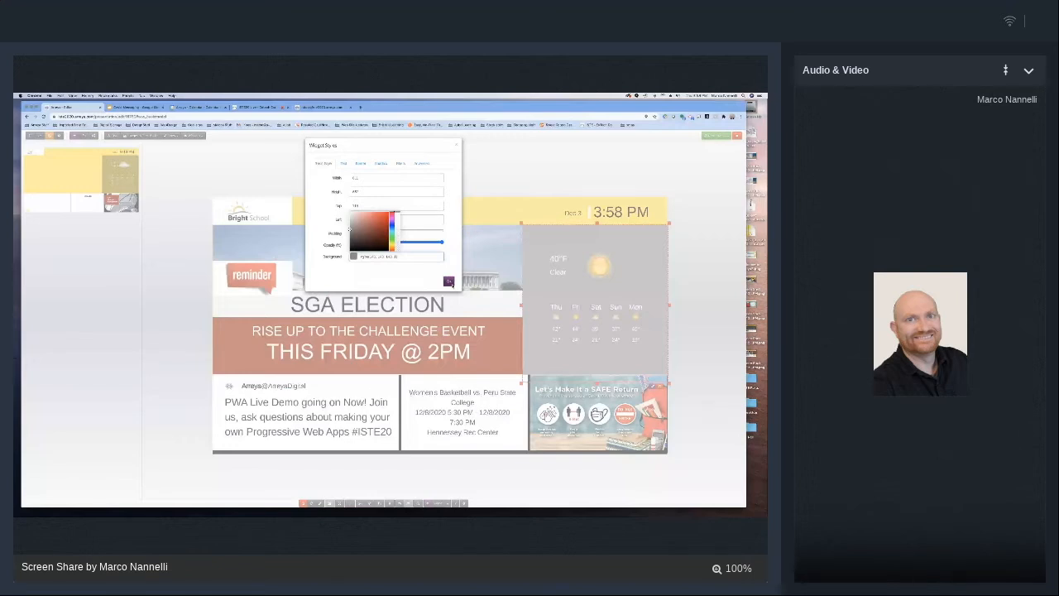
click(448, 281)
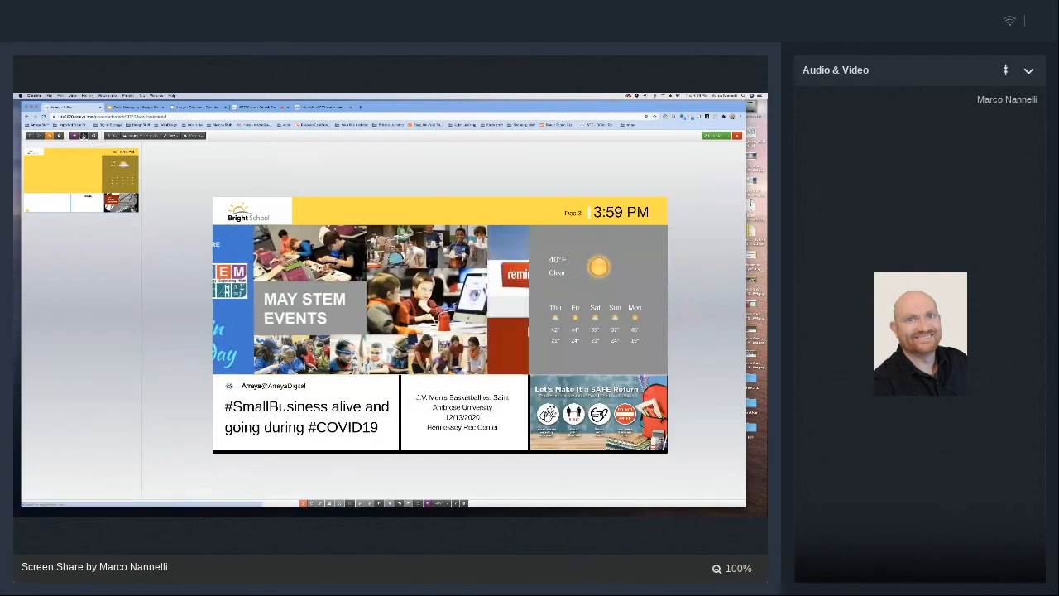
Duplicate the finished slide as a second slide and save the presentation
key(super+v)
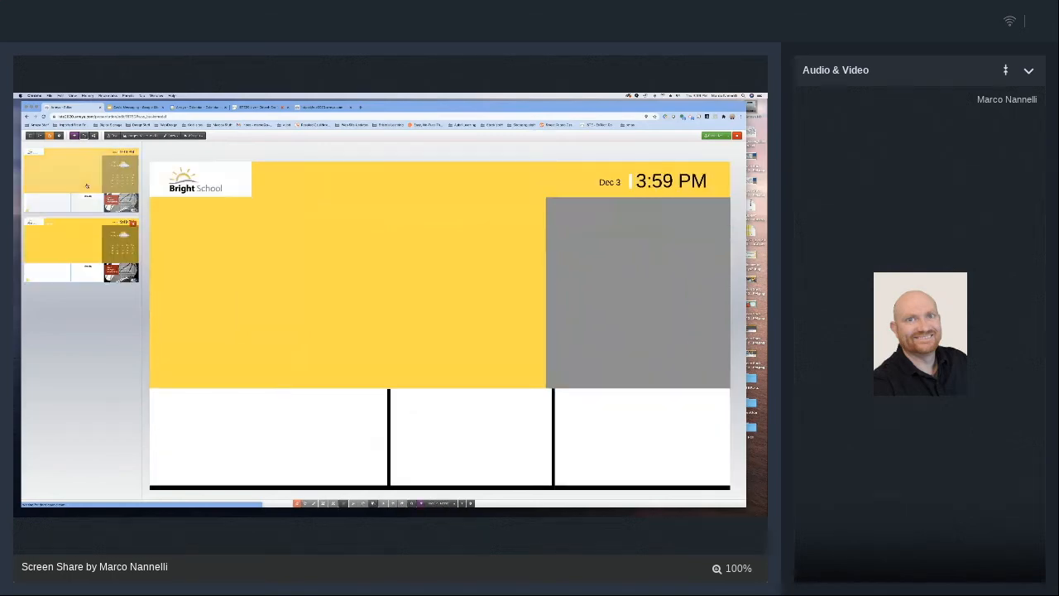
click(87, 186)
click(94, 240)
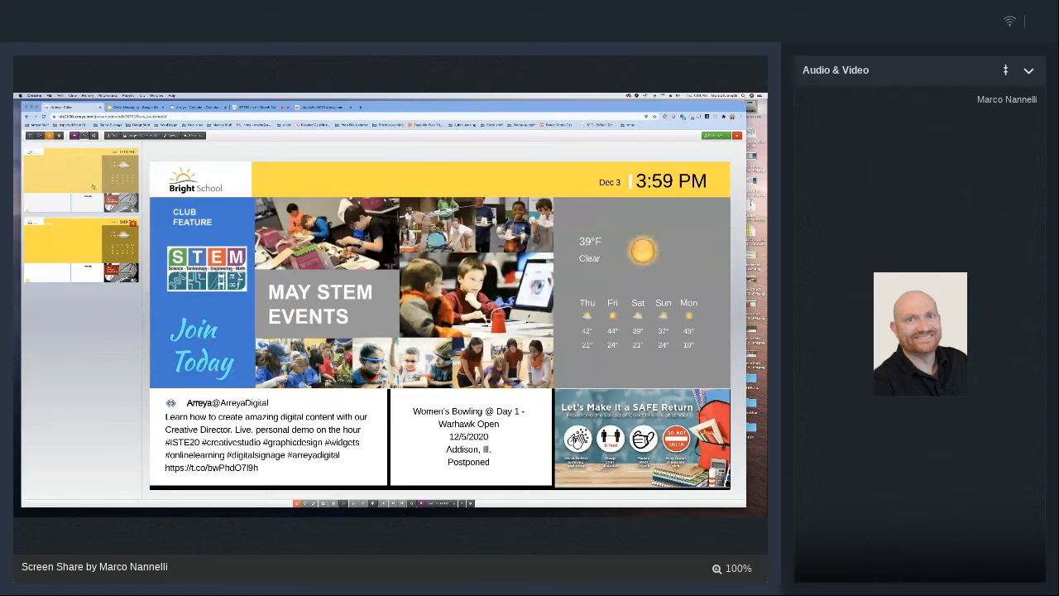
click(713, 134)
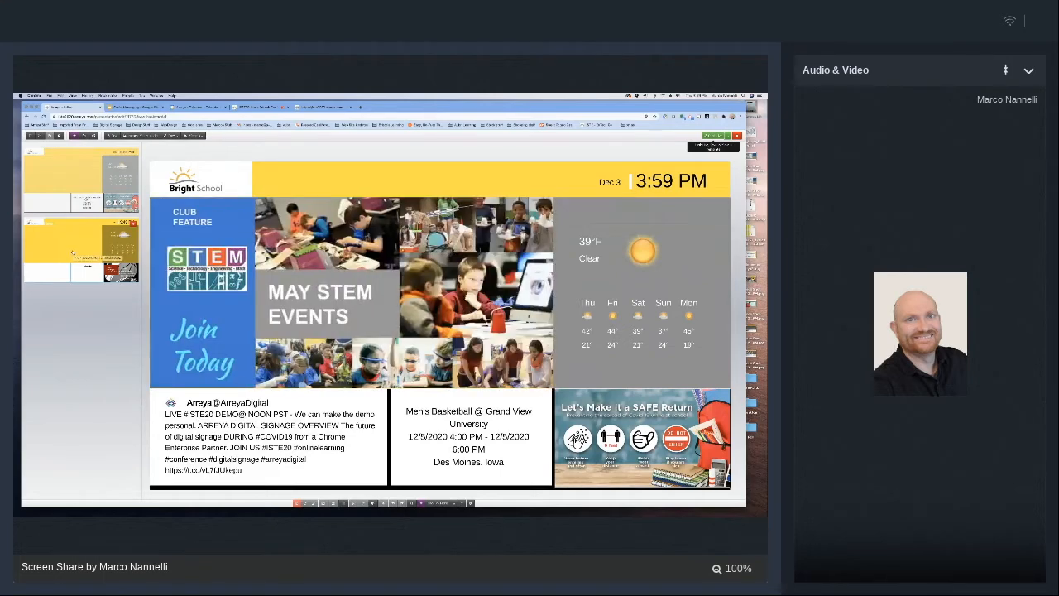
On the second slide, delete the slideshow and weather widgets, and stretch the gray panel across the full slide width
click(76, 255)
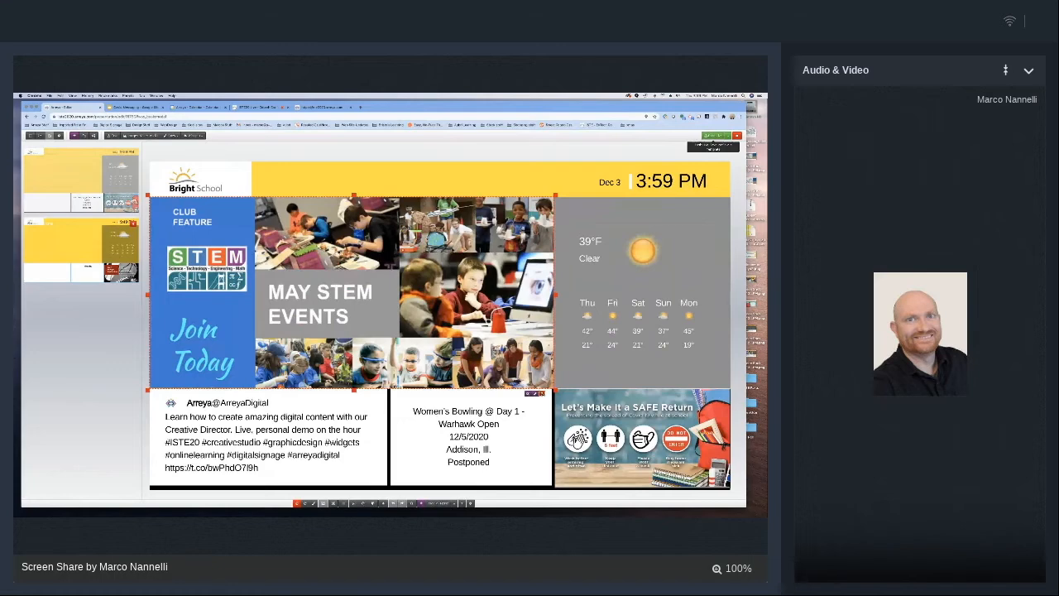
click(542, 394)
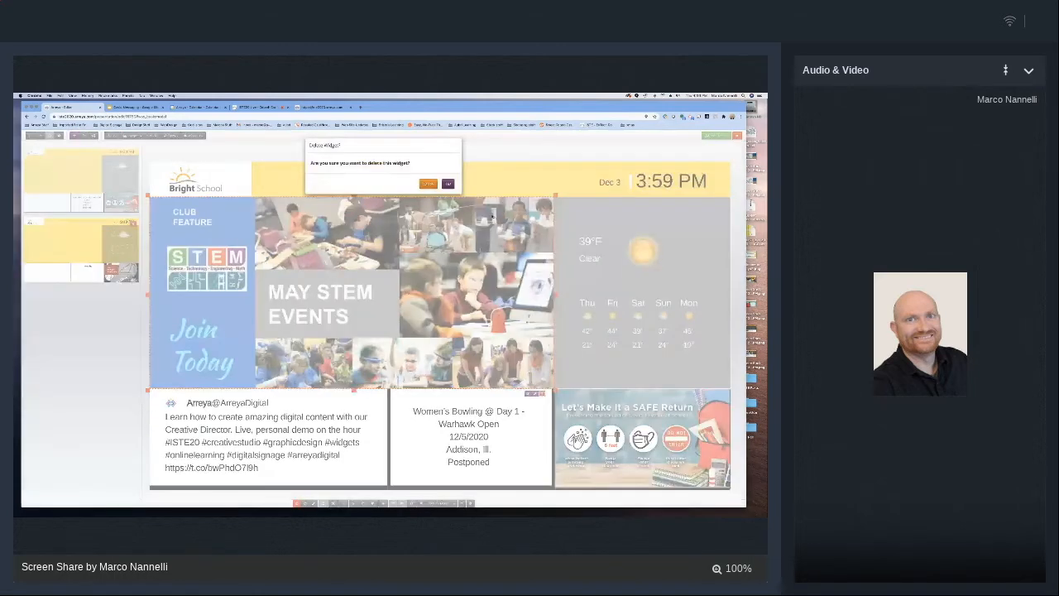
click(448, 184)
click(611, 265)
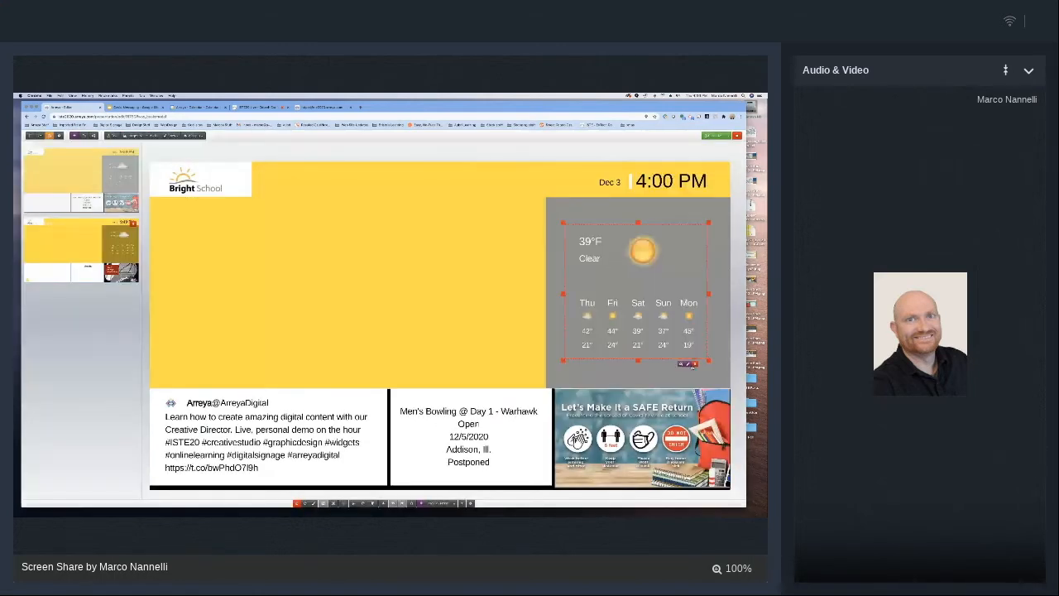
click(693, 364)
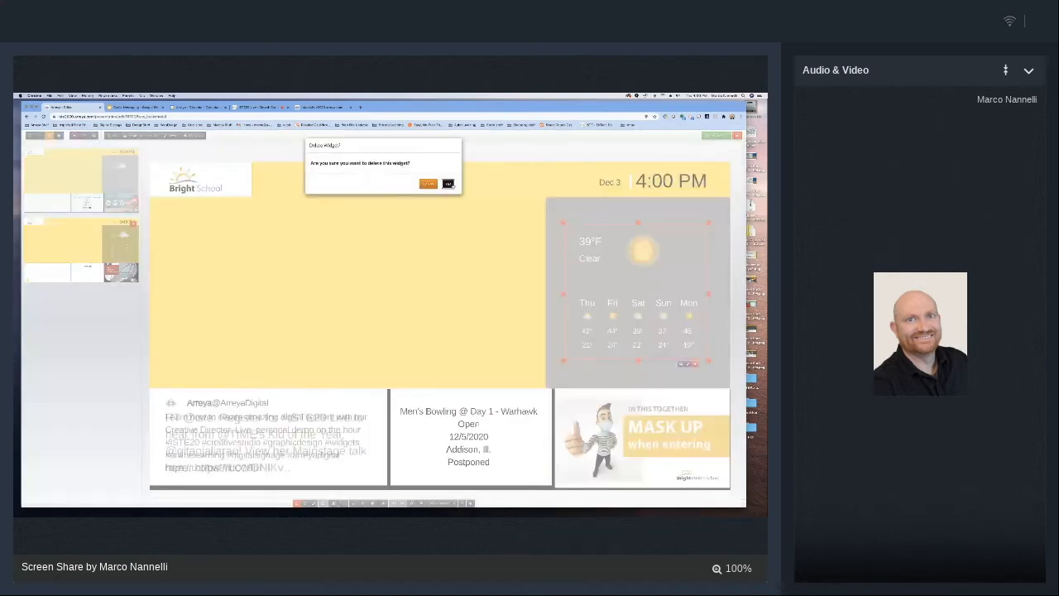
click(448, 184)
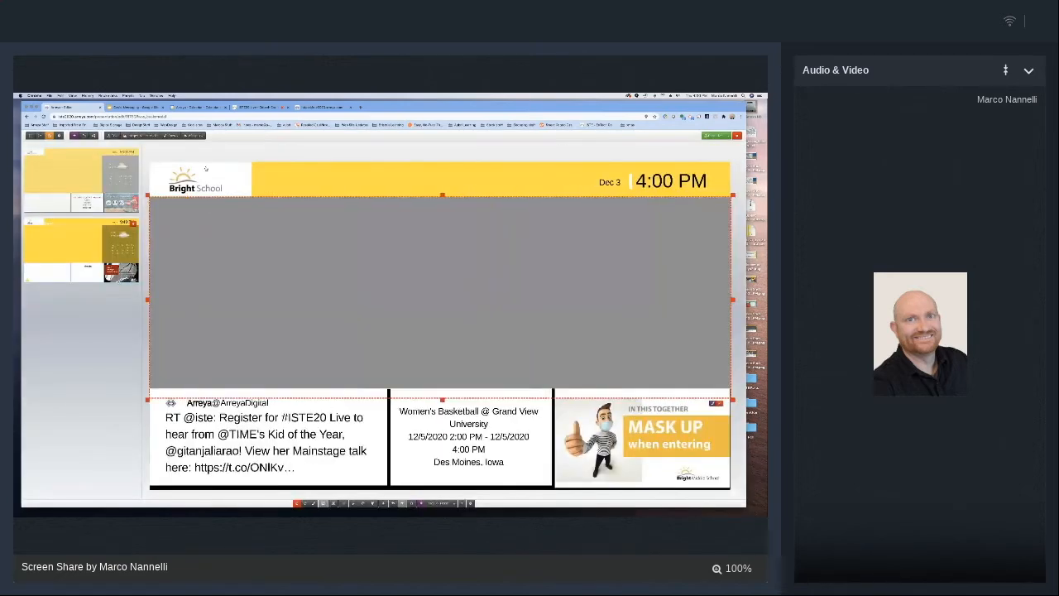
Delete the Twitter feed widget from the second slide
mouse_move(336, 463)
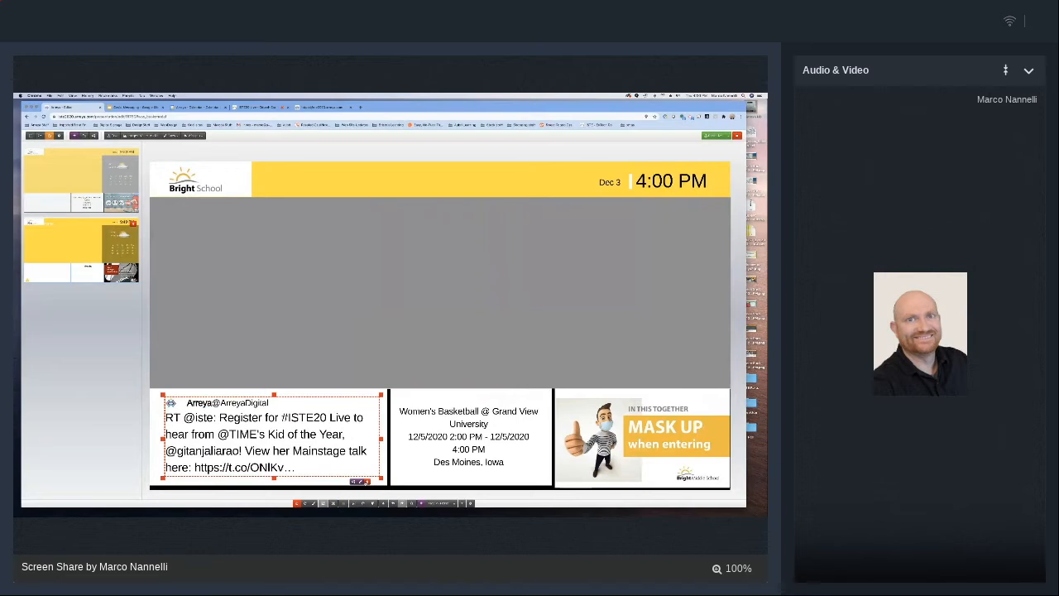
click(367, 481)
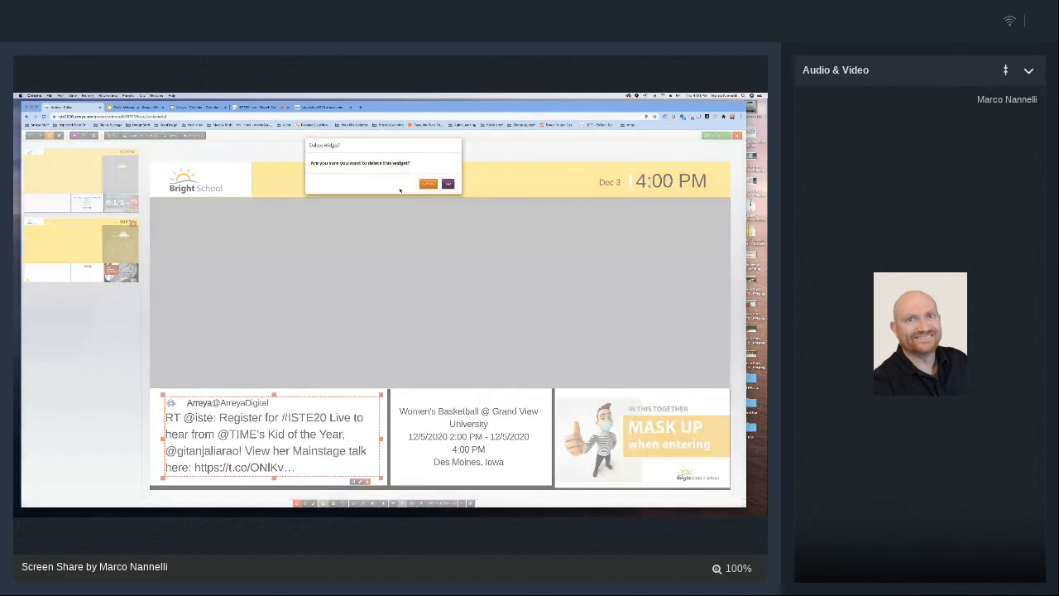
click(427, 183)
Move the Google Calendar widget onto the gray panel and enlarge it to nearly fill the panel
drag(457, 436, 354, 265)
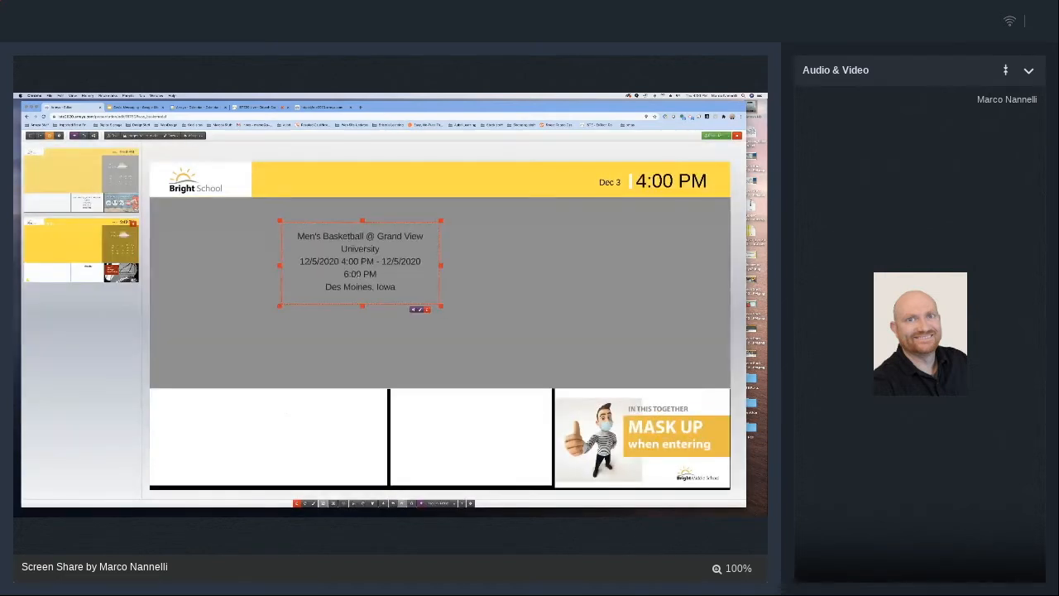
drag(453, 311, 704, 384)
drag(279, 221, 166, 197)
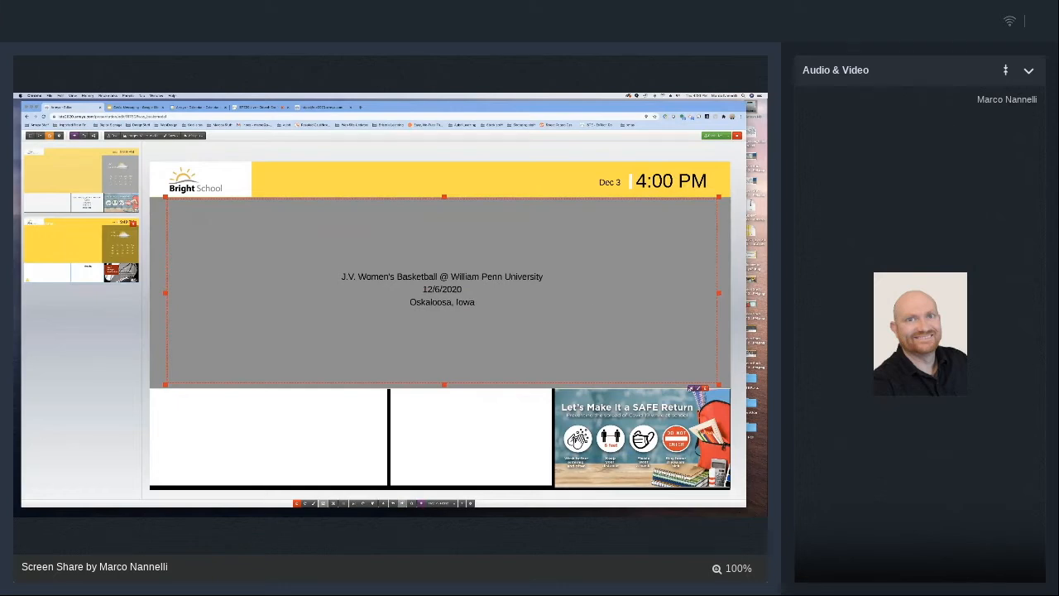
Style the enlarged calendar widget's text with a much larger font size, a serif font and centered alignment
click(691, 388)
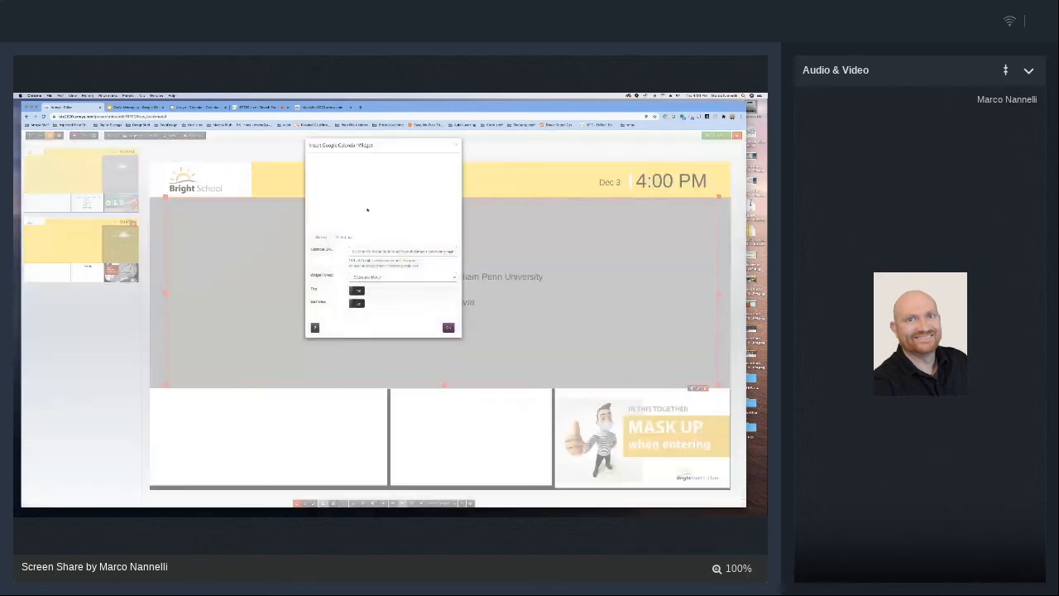
click(457, 147)
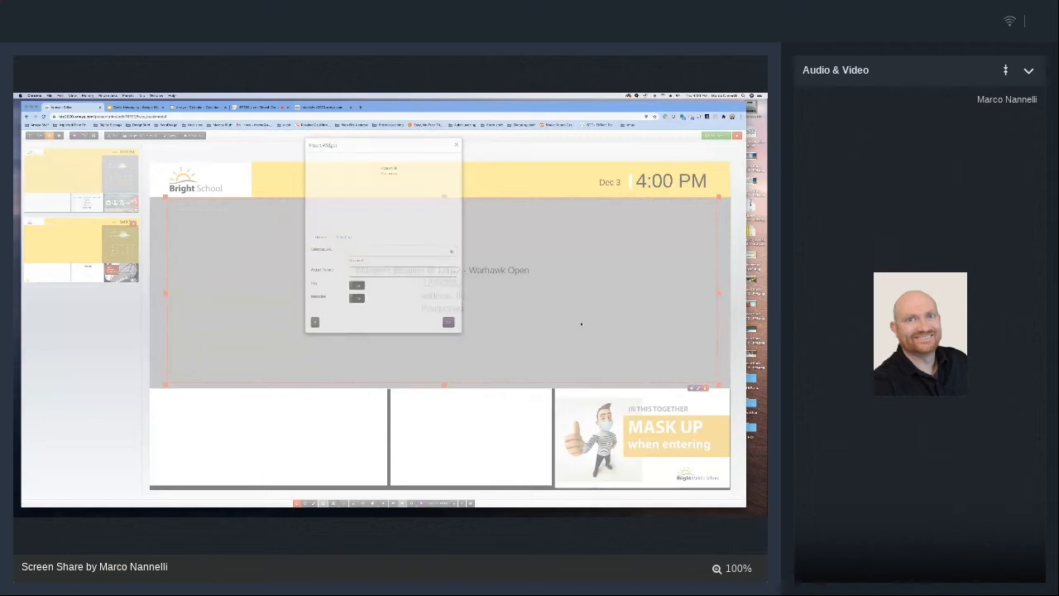
click(697, 388)
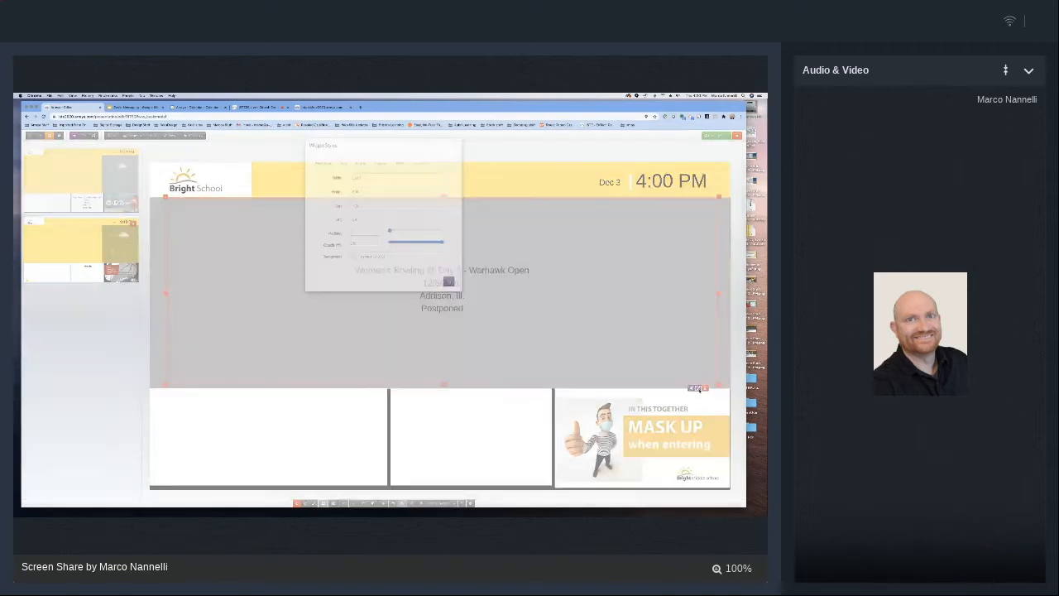
click(344, 164)
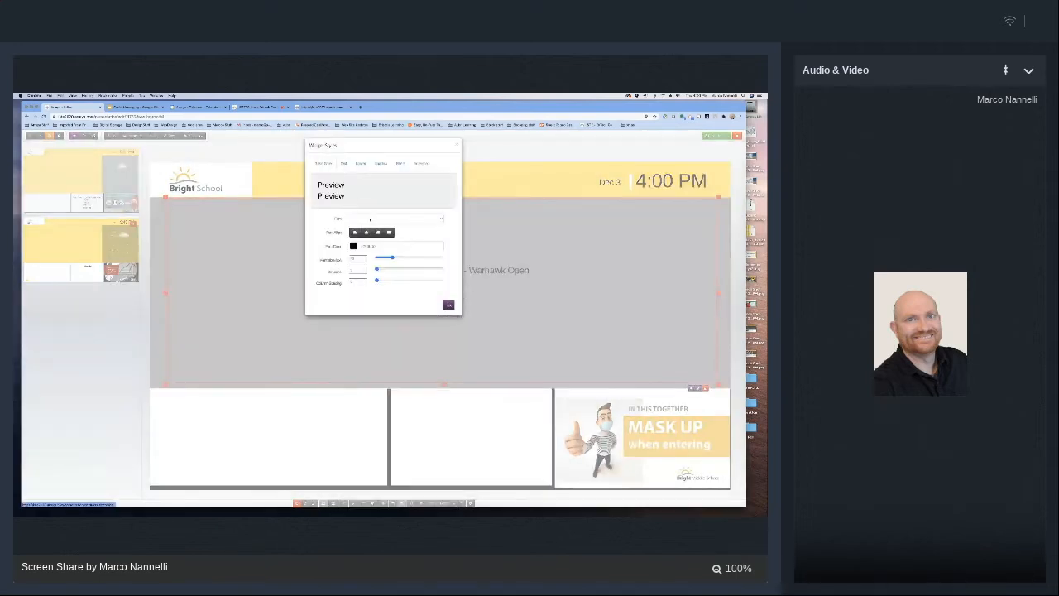
drag(403, 258, 417, 259)
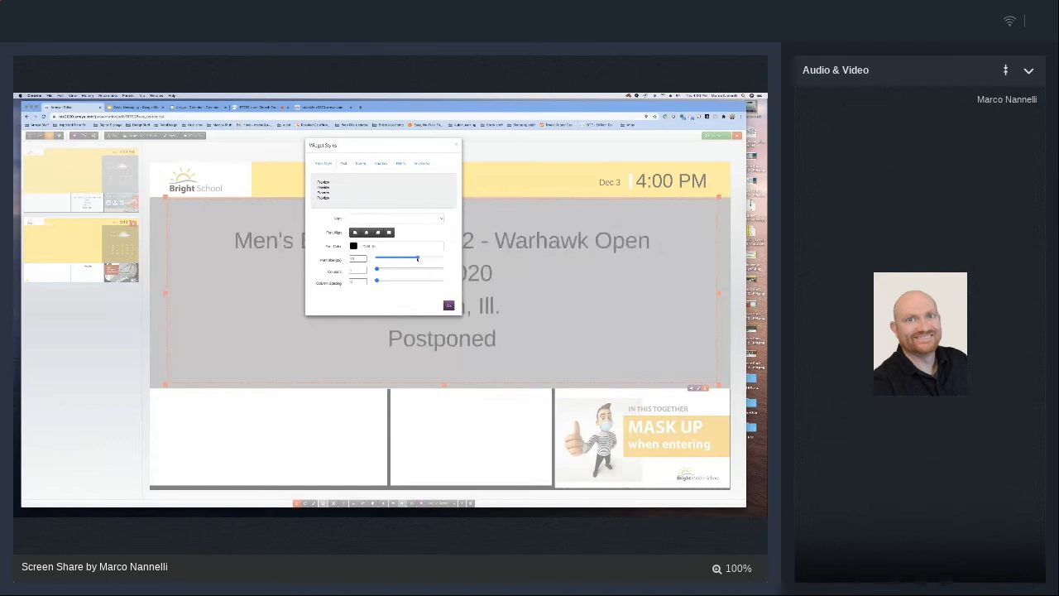
click(382, 219)
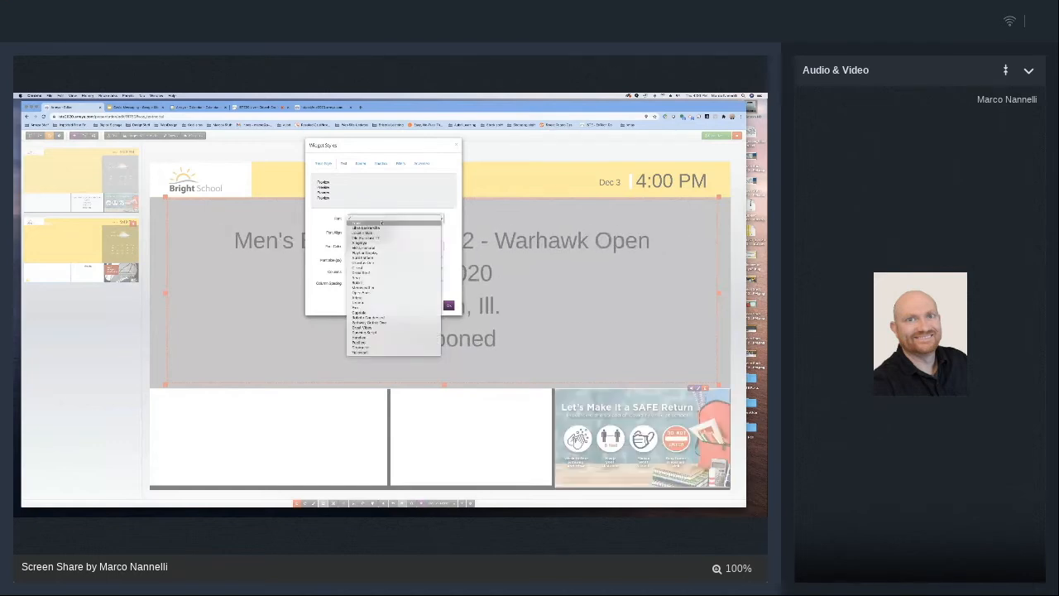
click(369, 231)
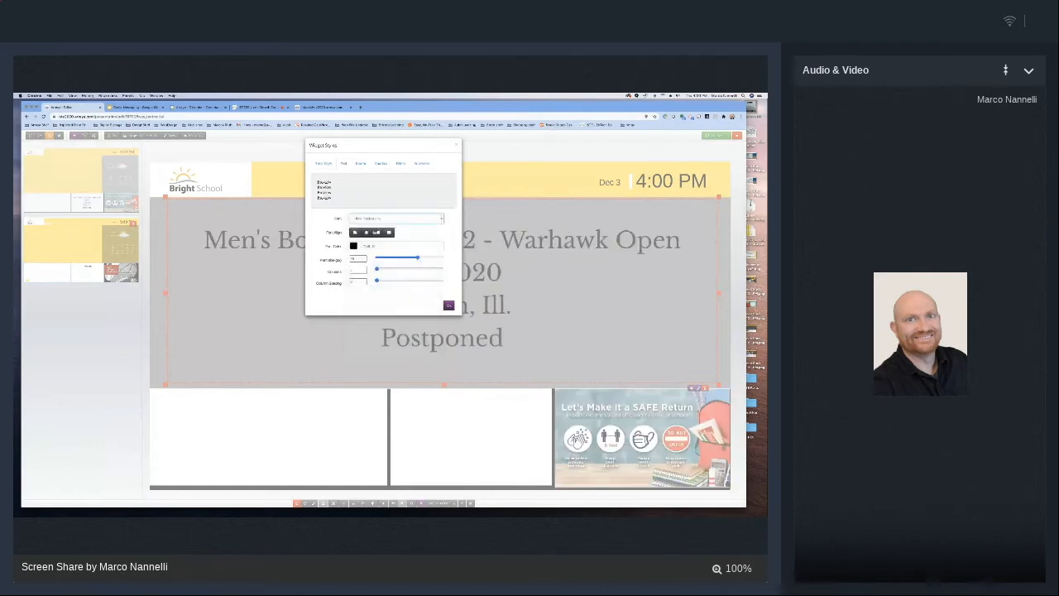
click(367, 232)
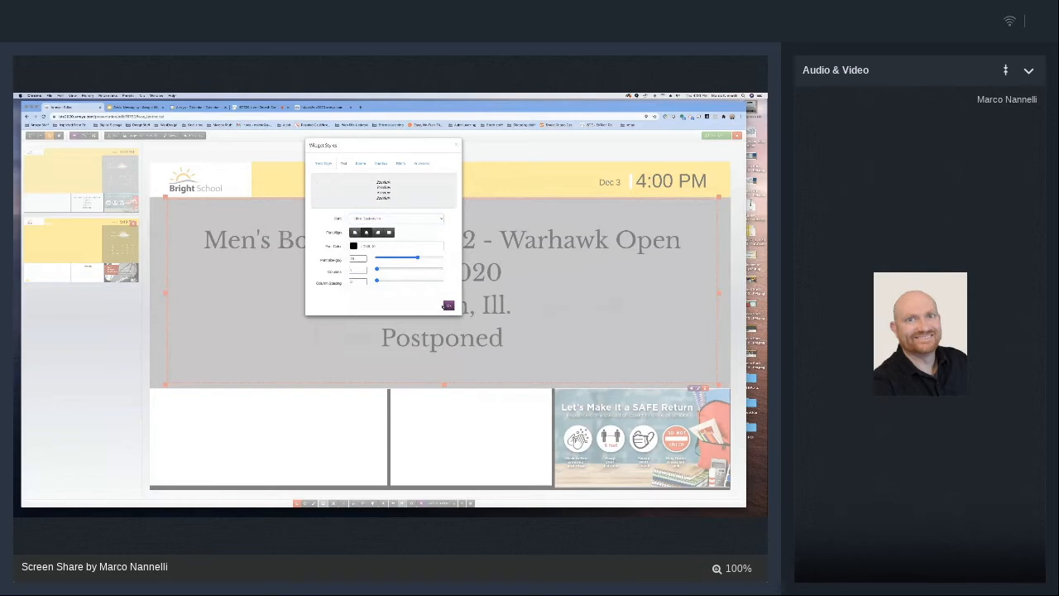
click(448, 306)
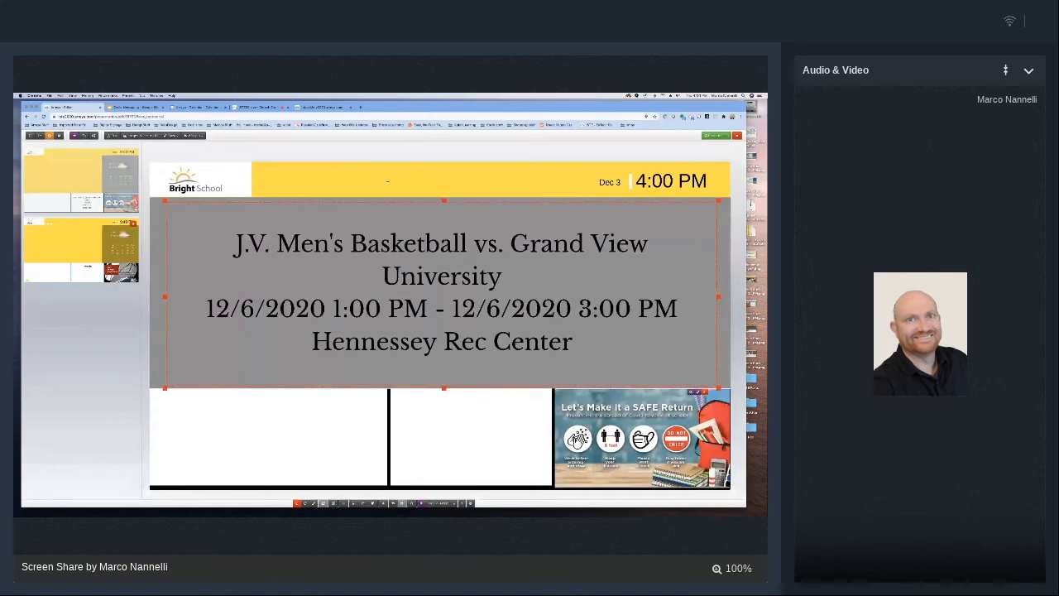
Delete the health-safety slideshow widget and the vertical divider beside it from the second slide's lower section
click(568, 393)
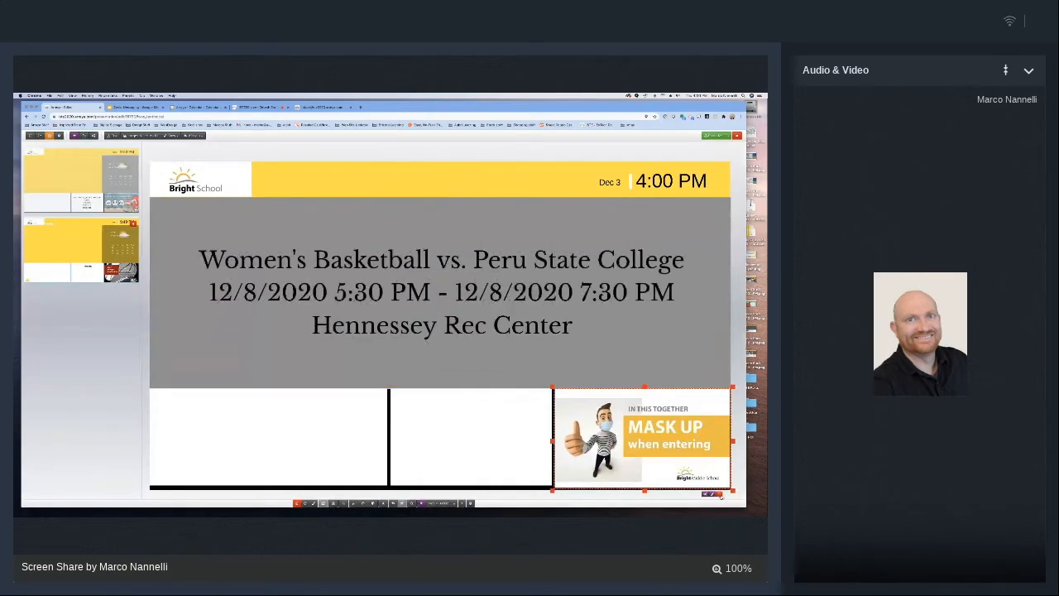
click(717, 494)
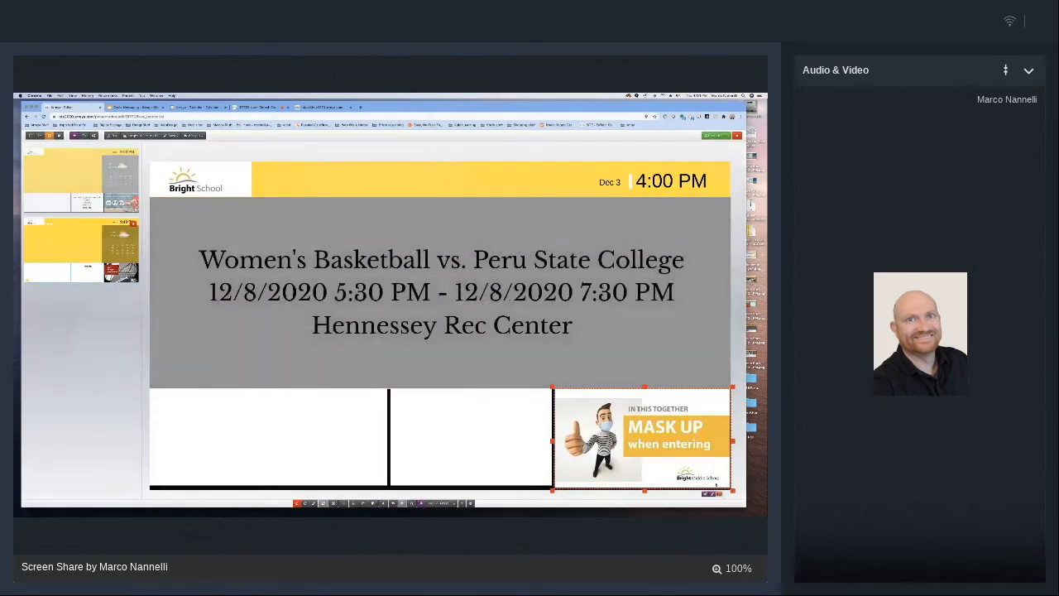
click(447, 183)
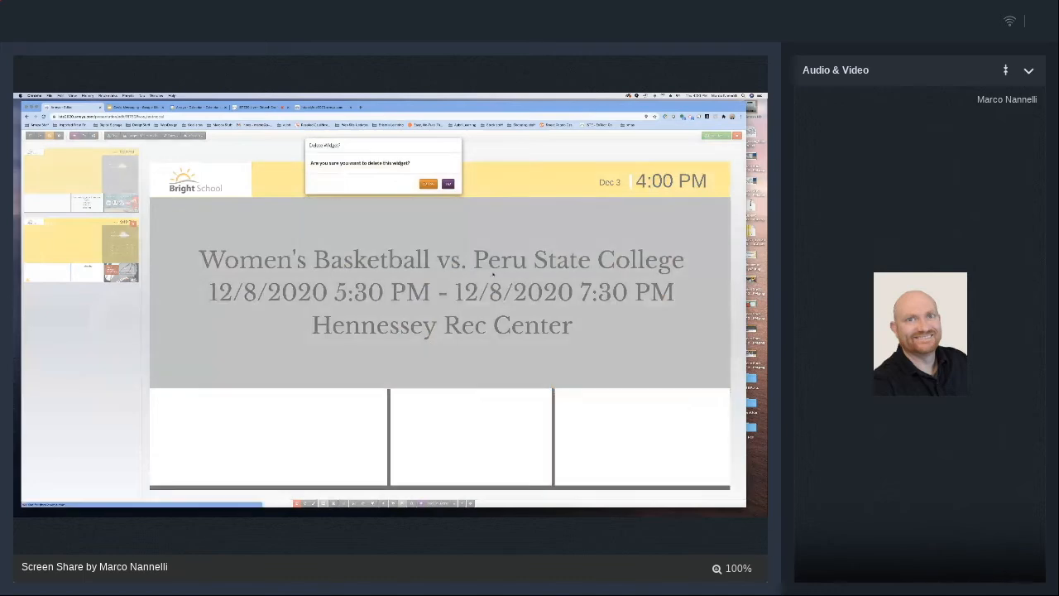
click(554, 418)
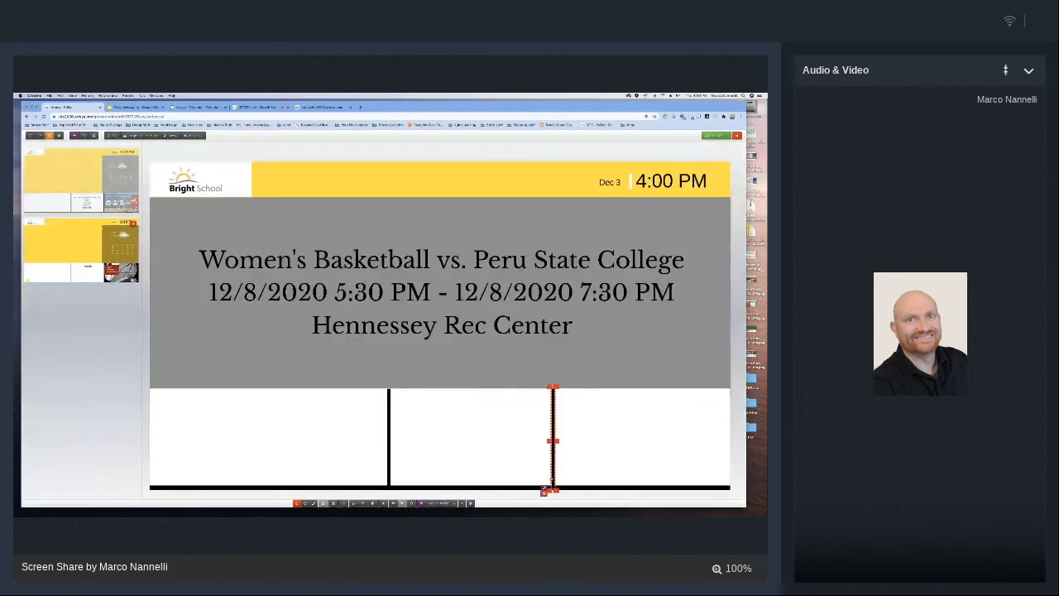
click(544, 491)
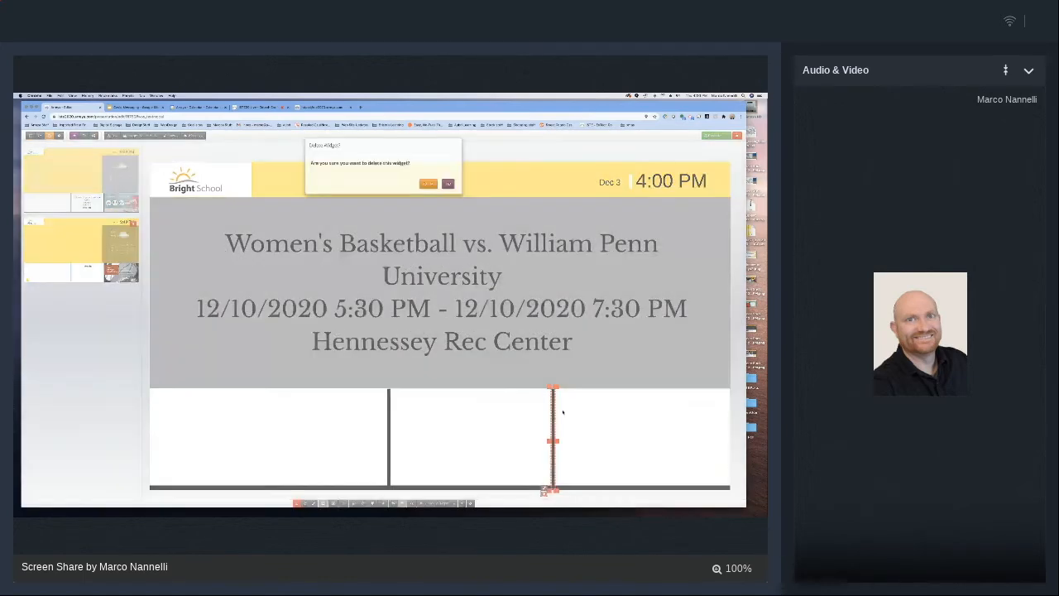
click(448, 182)
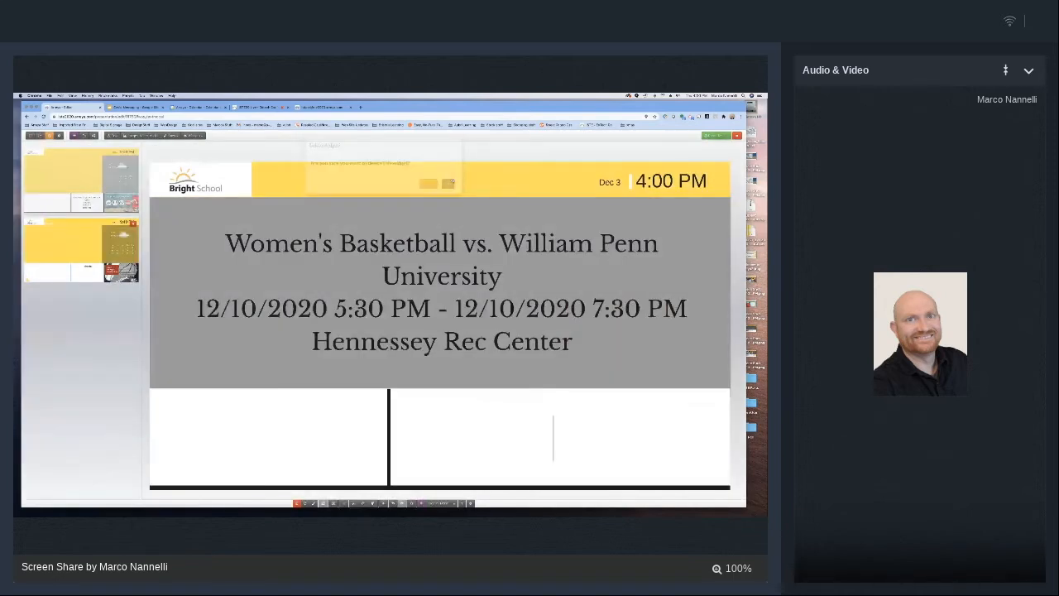
click(193, 136)
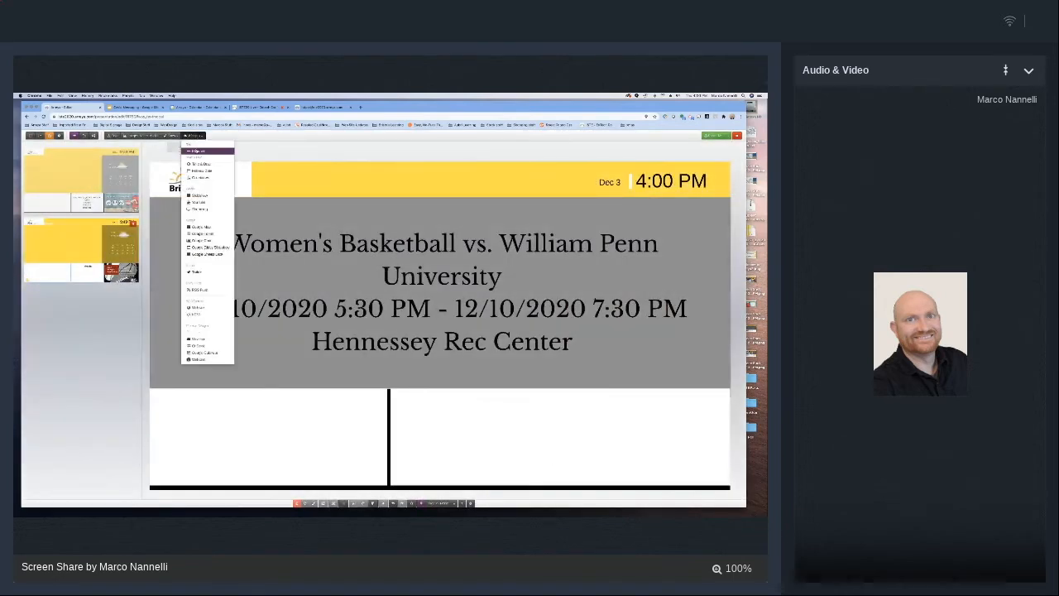
click(197, 151)
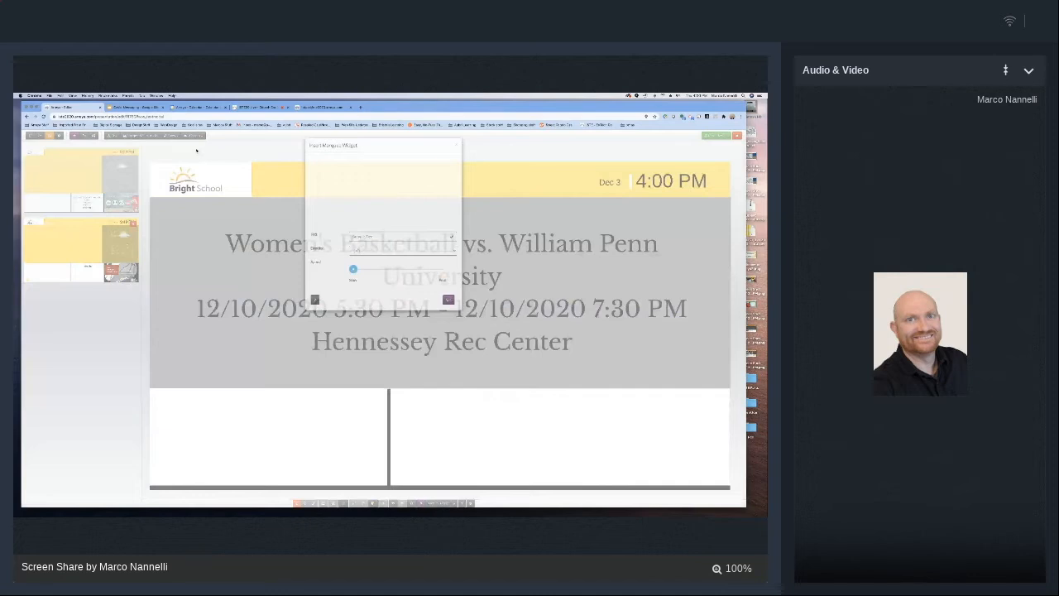
click(457, 144)
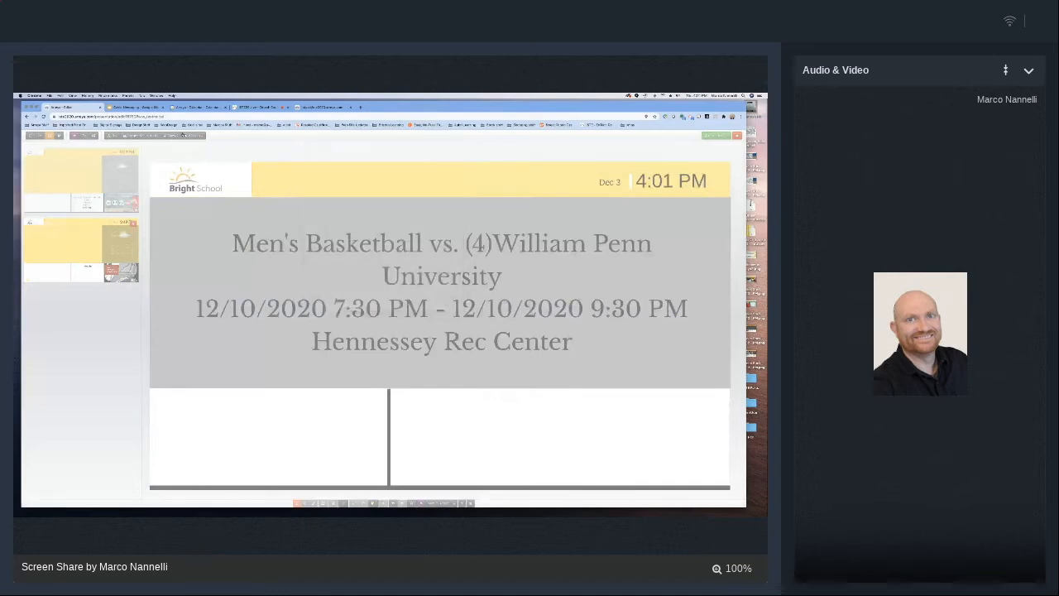
Insert a Marquee widget with the text "Basketball Game Tonight at 7PM - Watch Live"
click(193, 136)
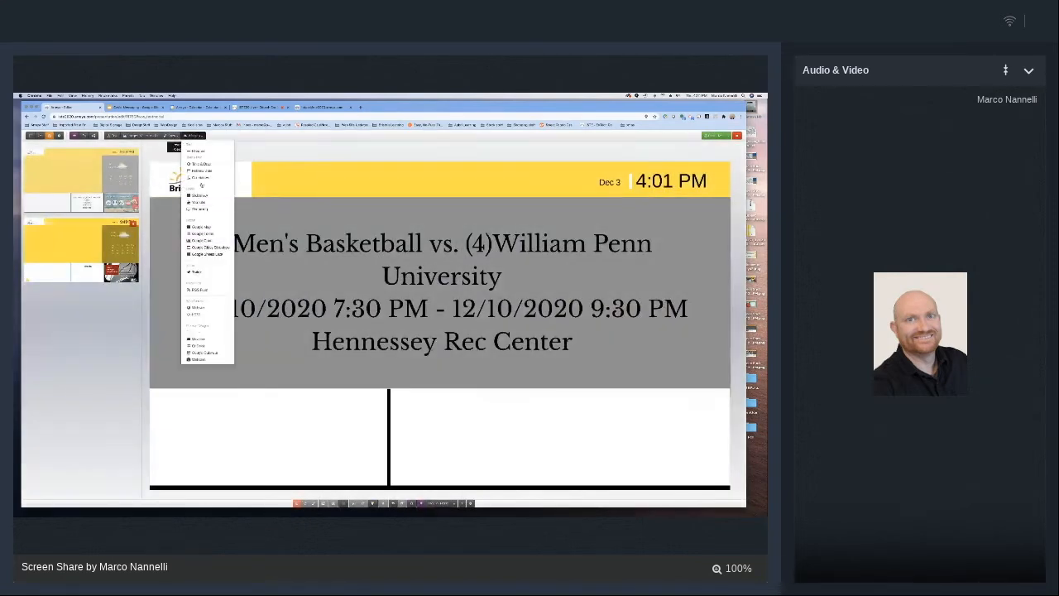
click(198, 152)
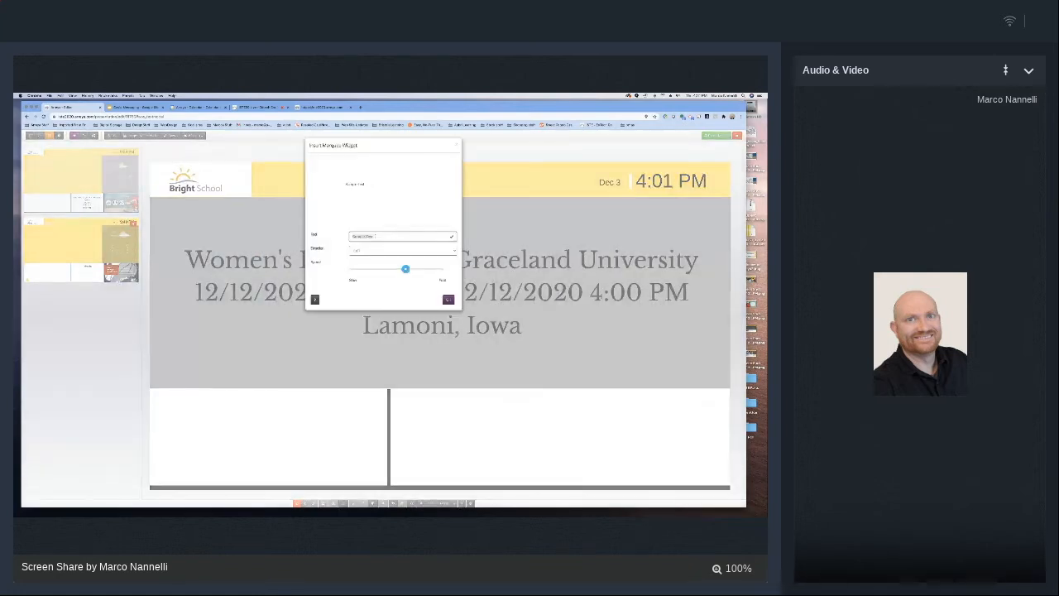
text(Basketba)
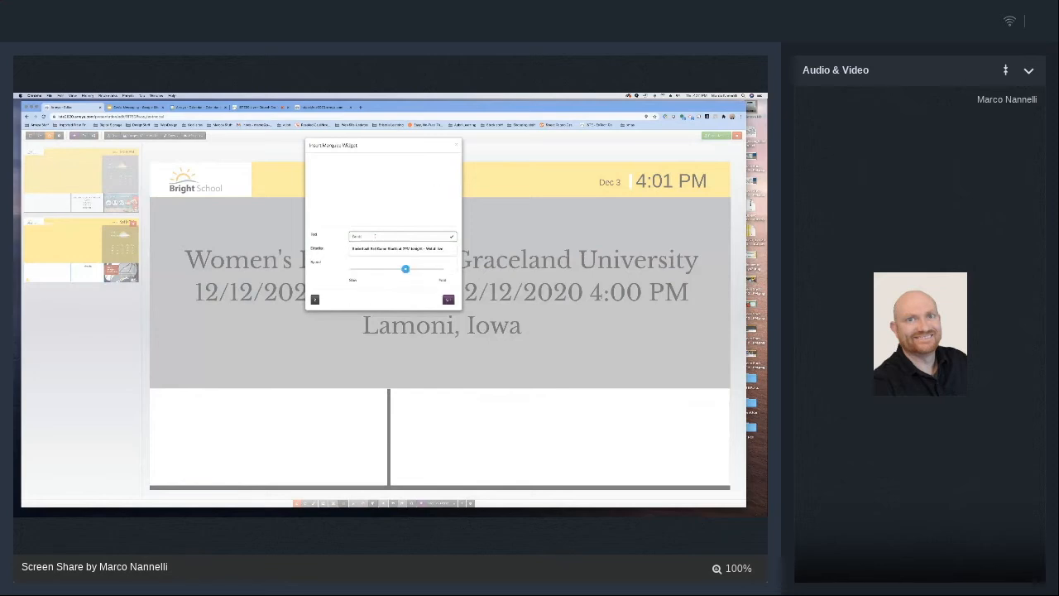
text(ll Game)
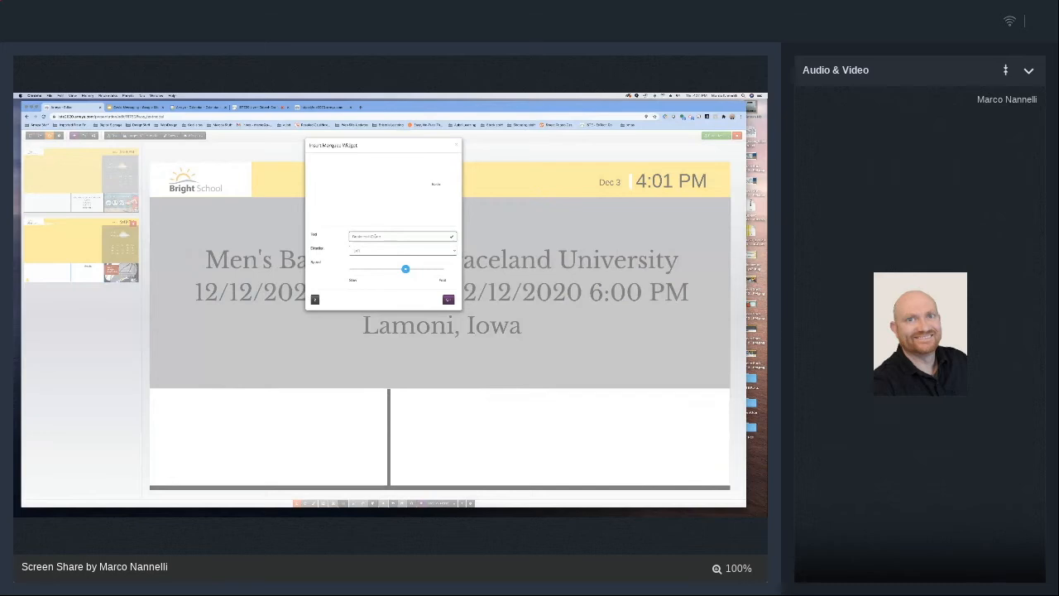
text( Tonight)
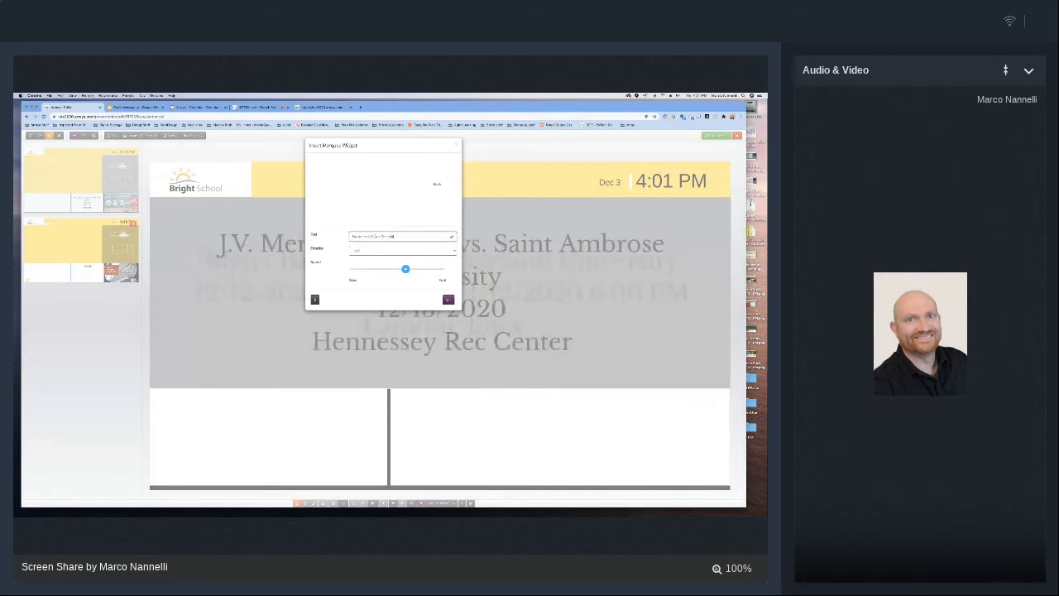
text( at 7PM)
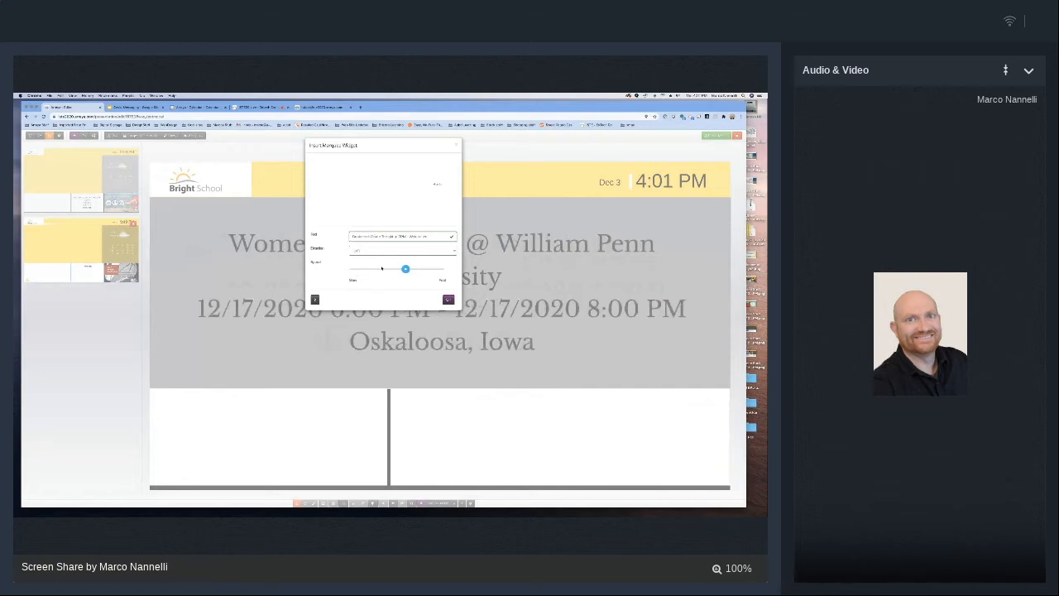
click(447, 300)
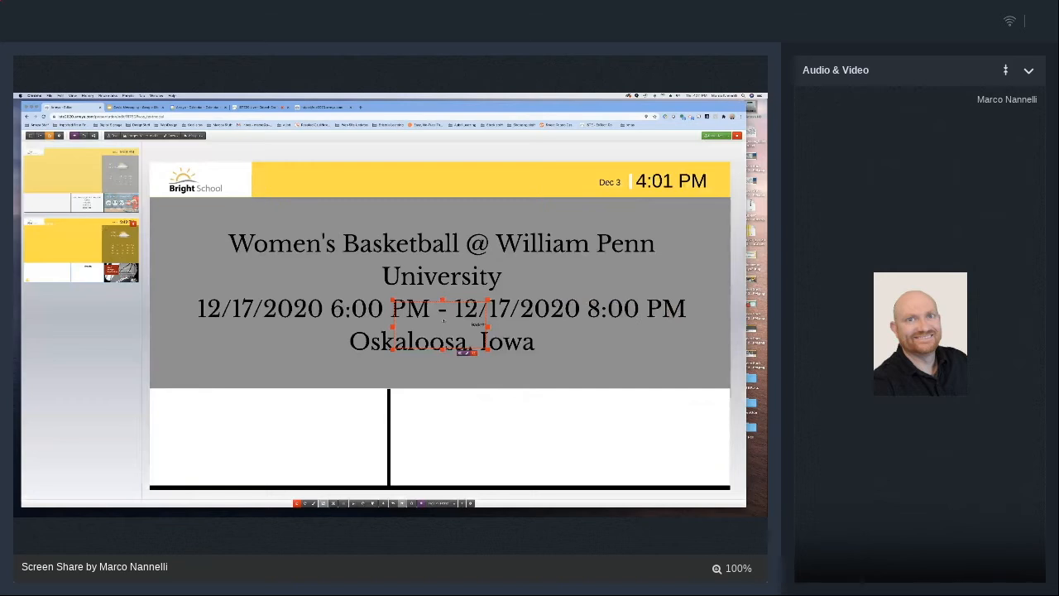
Place the marquee in the white area below the calendar, stretch it to the slide's edge, and greatly enlarge its text
drag(444, 320, 441, 425)
drag(485, 430, 731, 427)
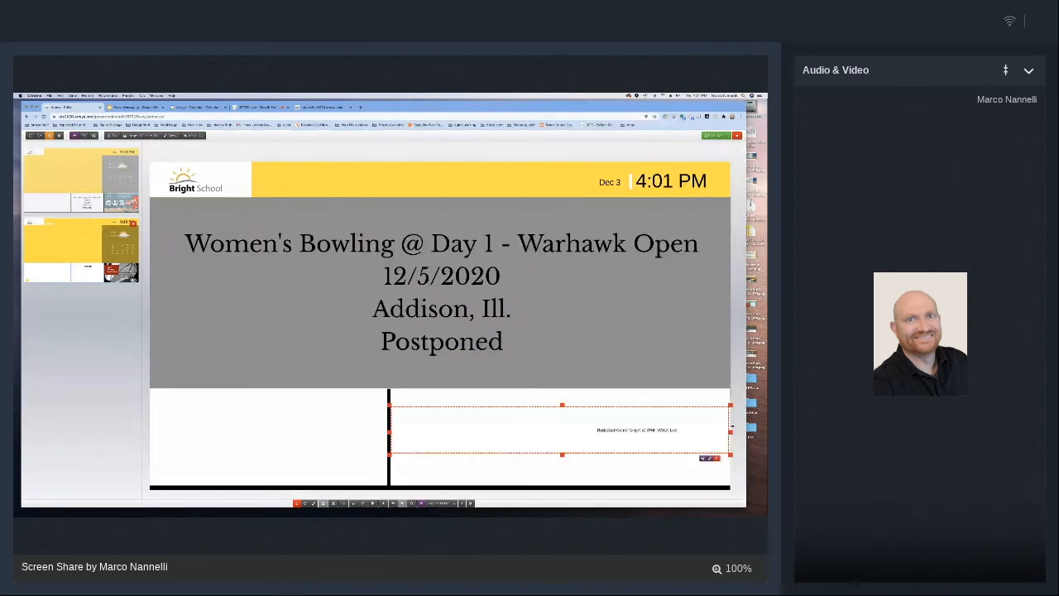
click(710, 458)
click(344, 164)
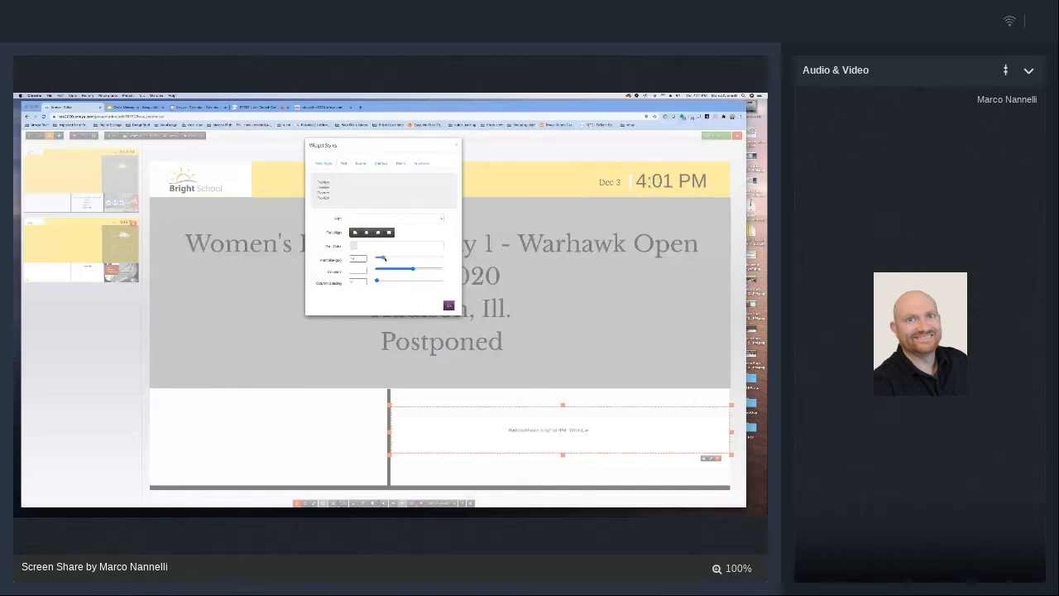
click(449, 305)
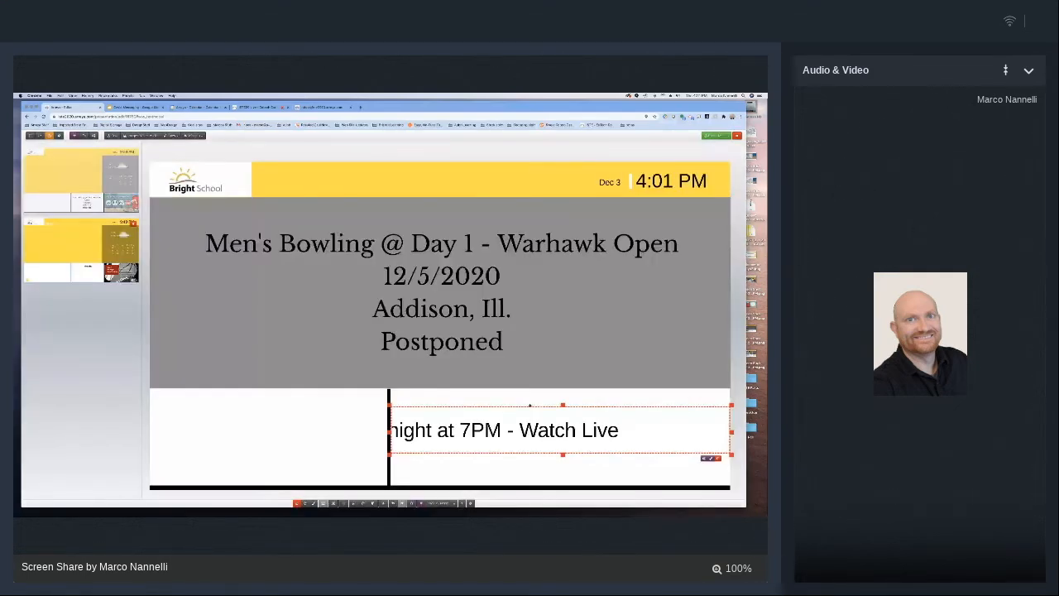
Shift the remaining vertical divider toward the logo side and widen the marquee to meet it
drag(389, 400, 352, 397)
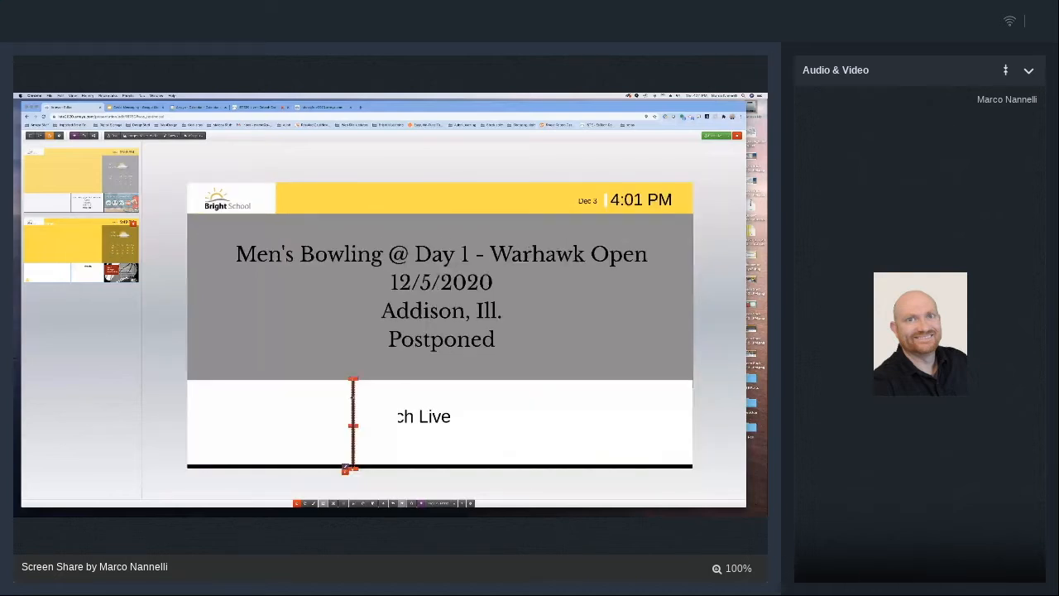
drag(396, 417, 352, 418)
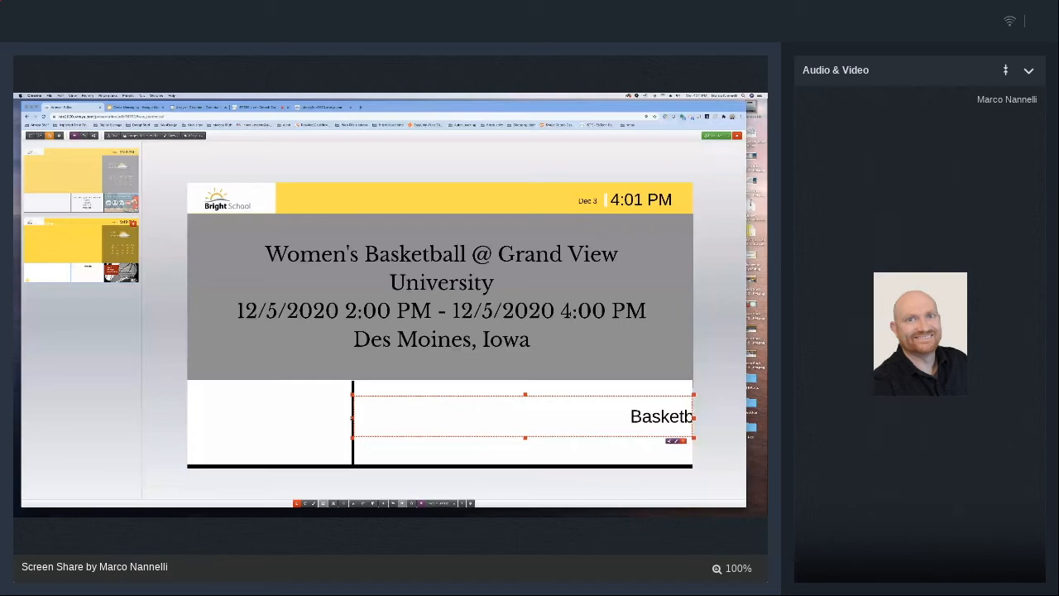
Start a Slideshow widget and create a new slideshow as its source
click(193, 135)
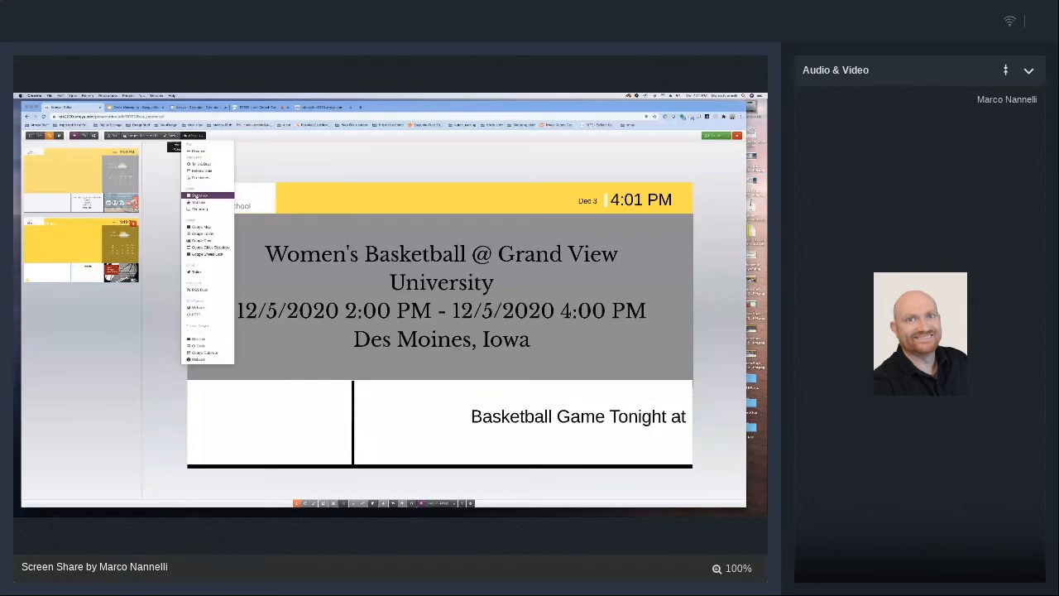
click(199, 195)
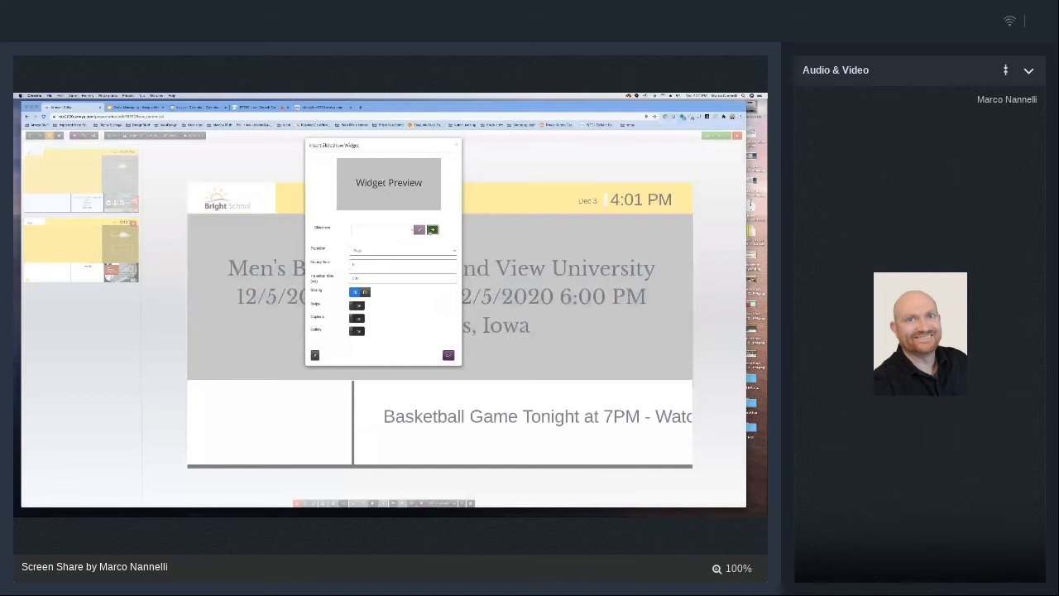
click(432, 230)
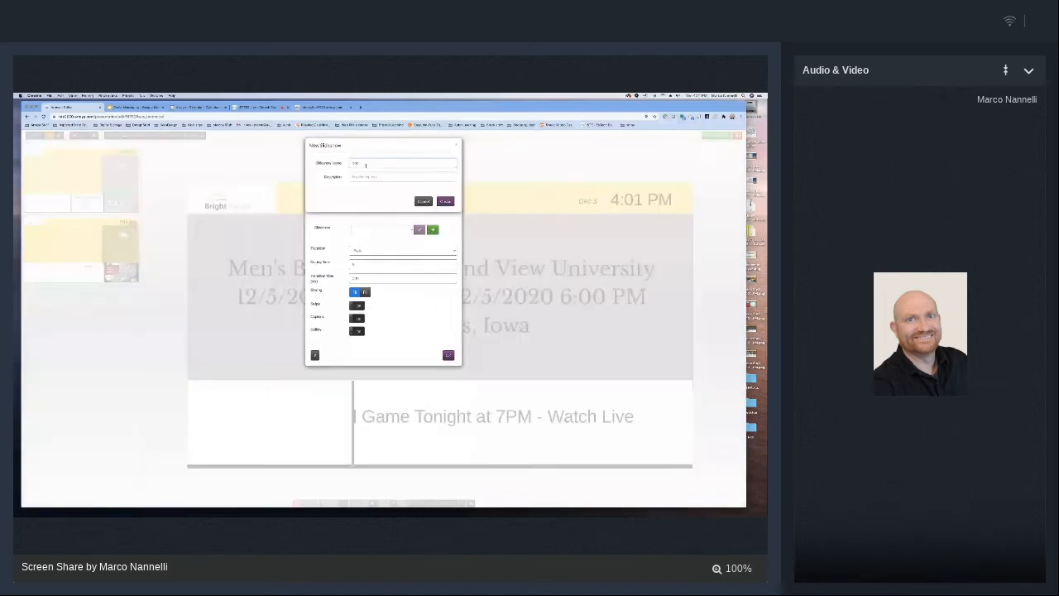
key(Return)
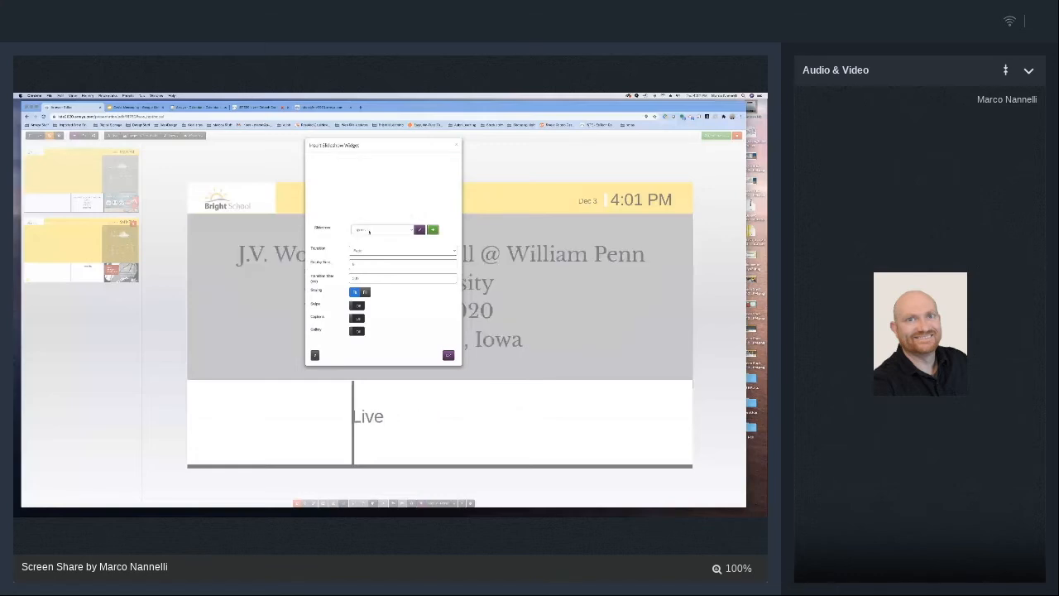
click(370, 232)
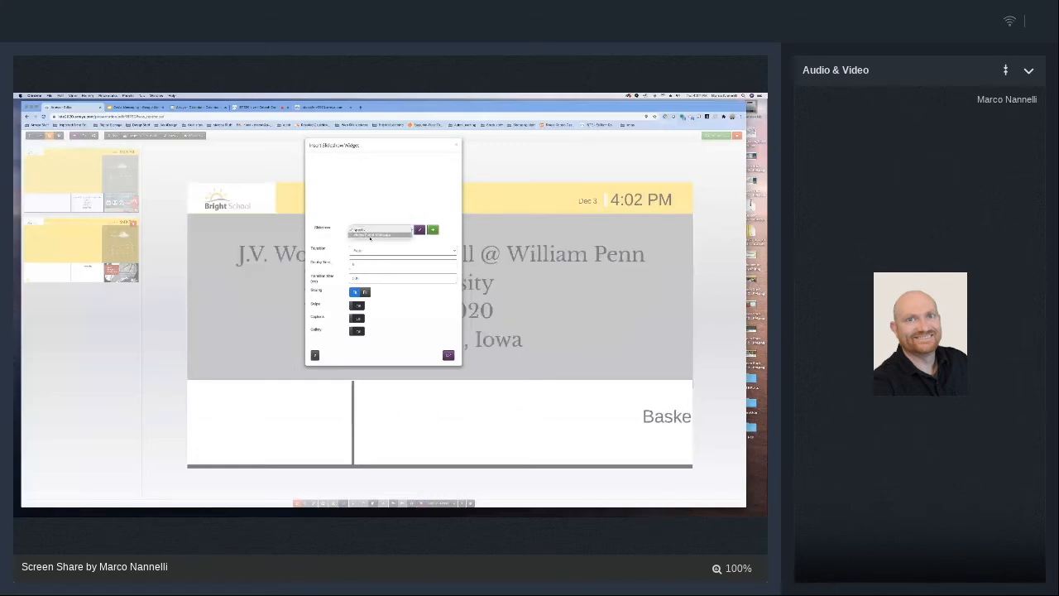
click(370, 234)
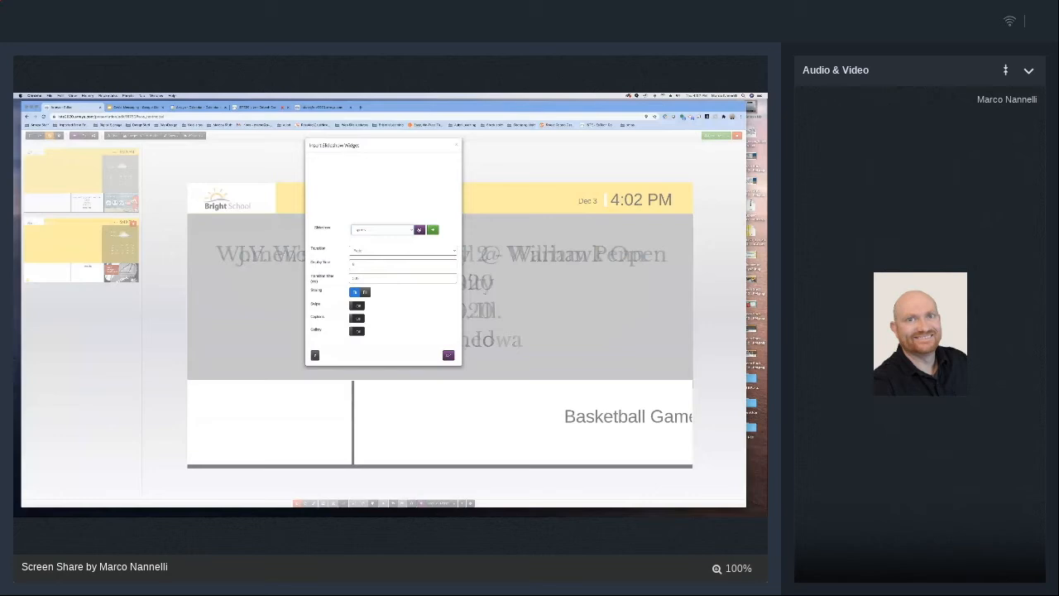
Add two photos from the media library to the new slideshow, including the gymnasium court picture
click(419, 229)
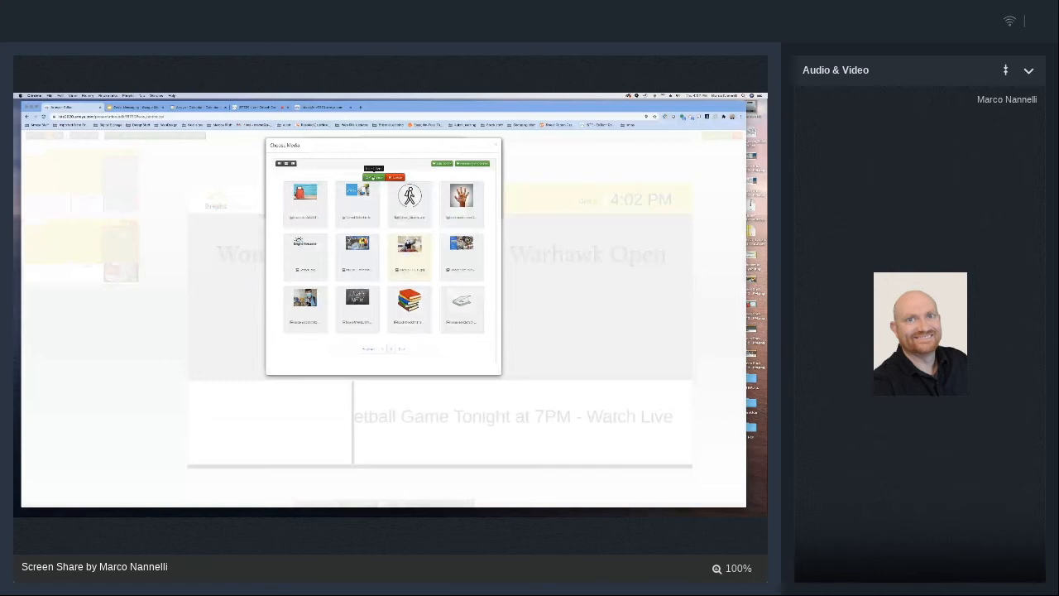
click(372, 176)
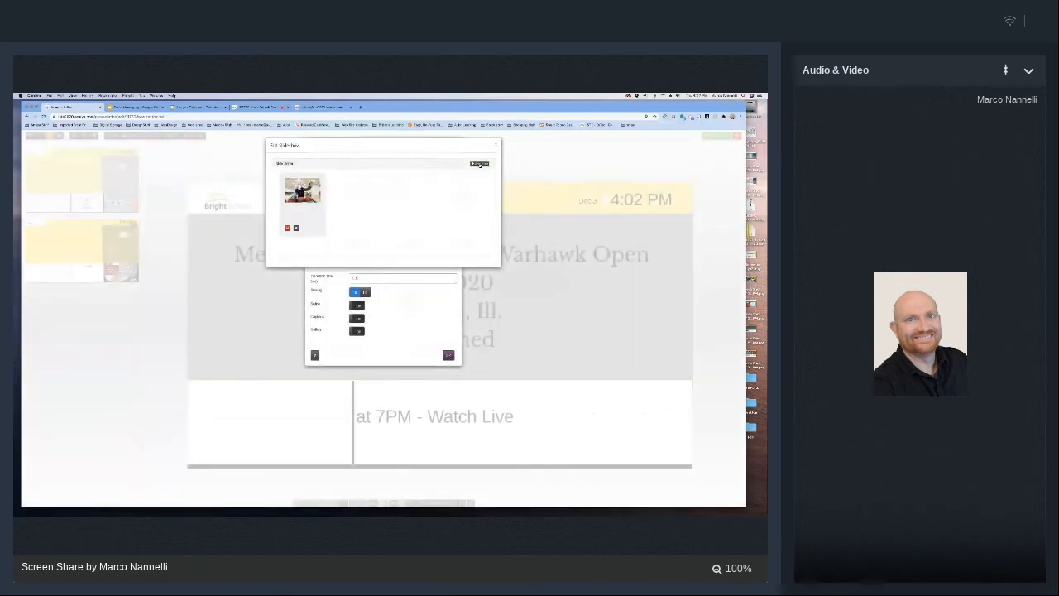
click(479, 164)
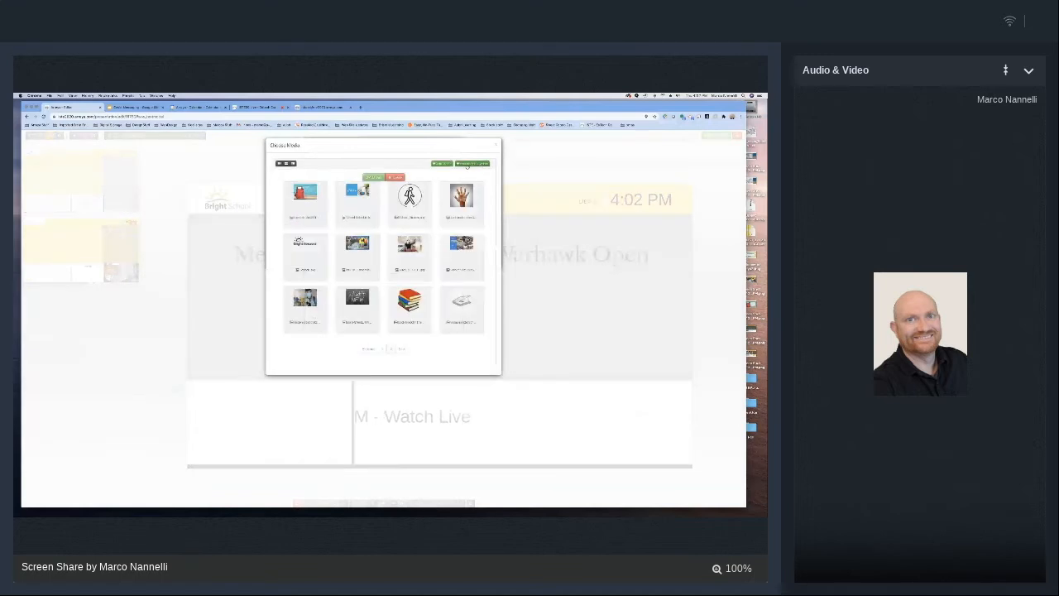
click(441, 165)
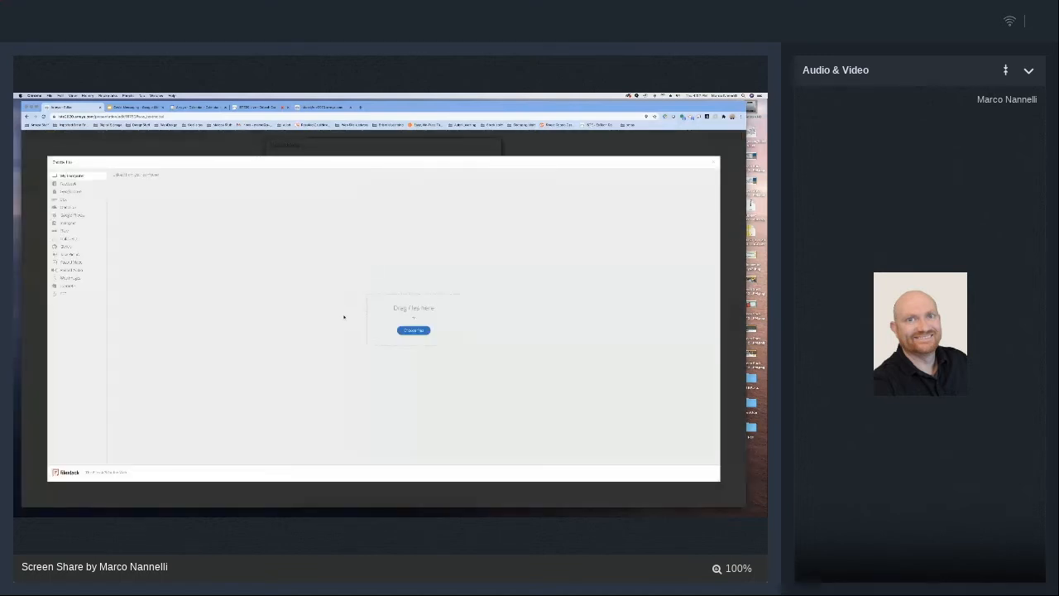
click(714, 162)
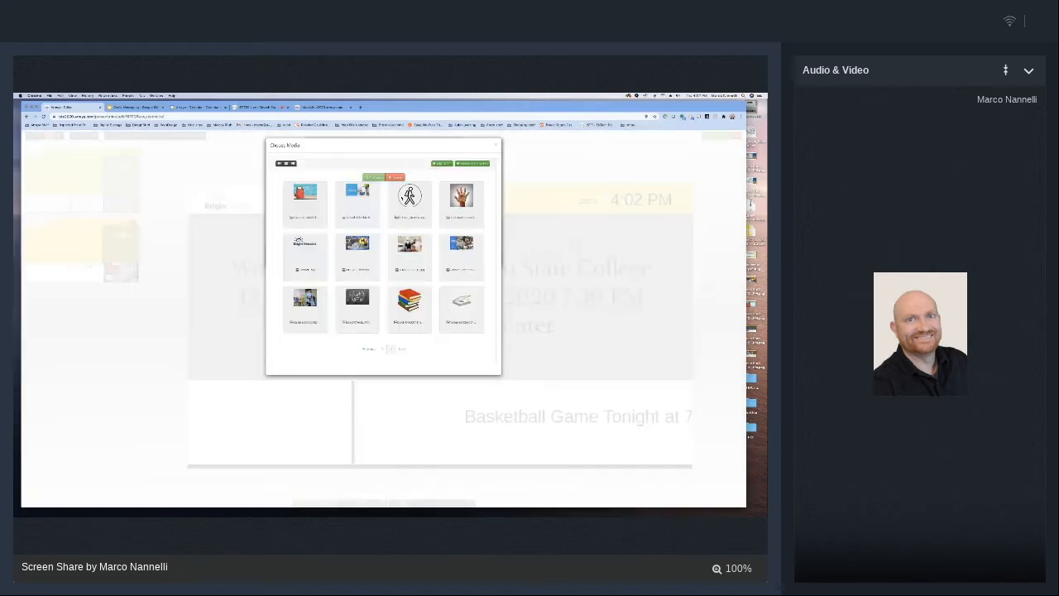
click(386, 349)
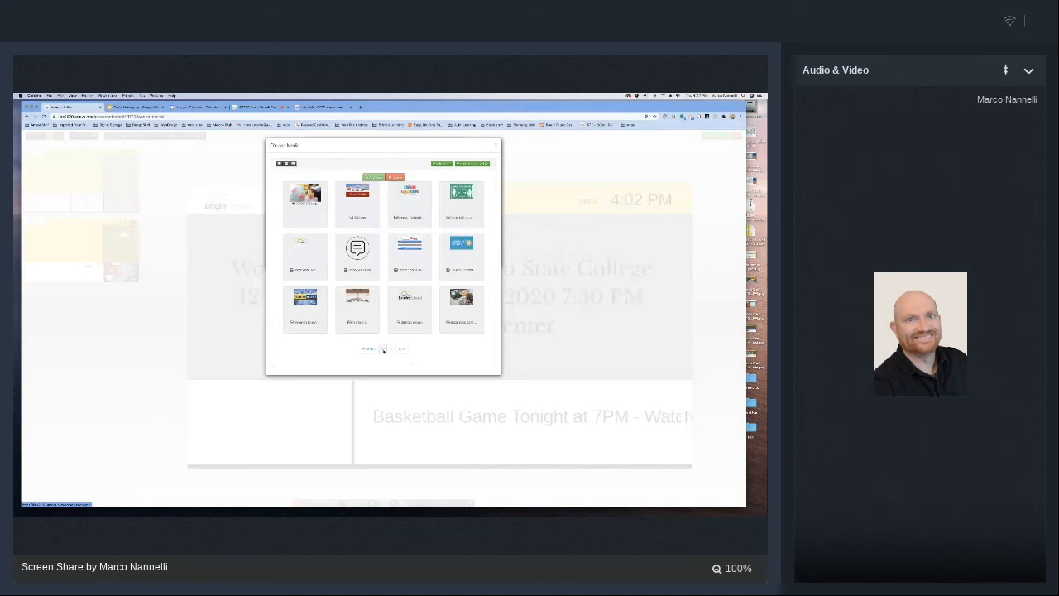
click(357, 308)
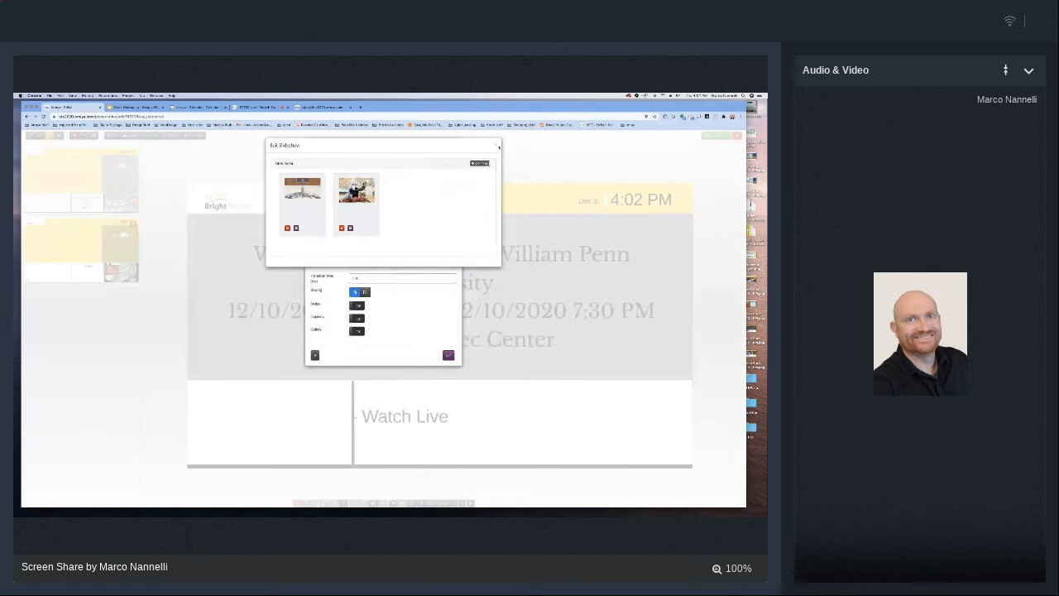
click(497, 145)
Insert the slideshow with a flip transition, fit it into the small white area beside the divider, and save the presentation
click(369, 255)
click(373, 271)
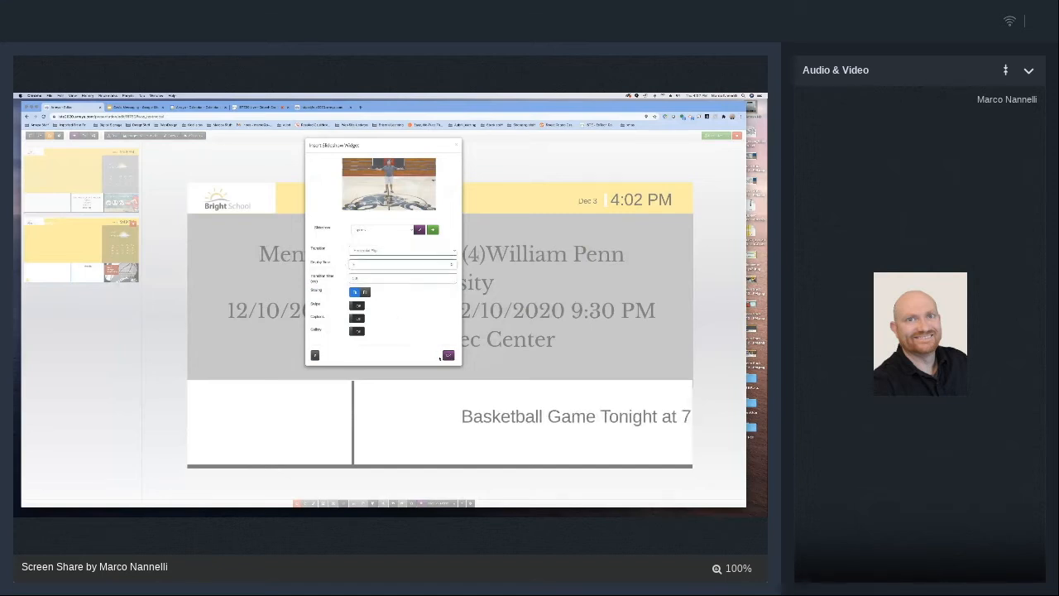
click(446, 356)
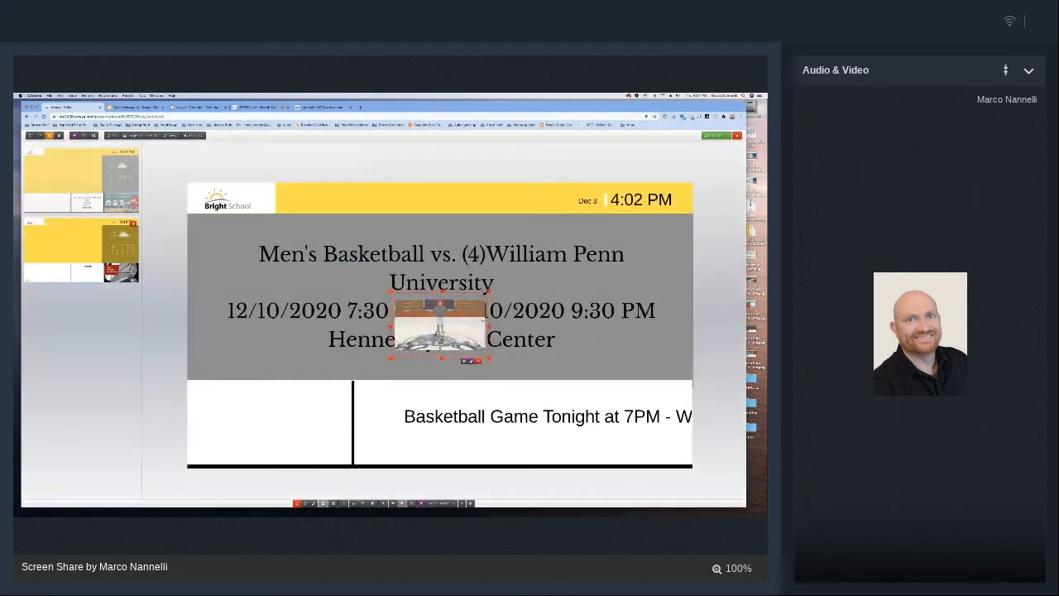
drag(436, 335, 354, 468)
click(385, 481)
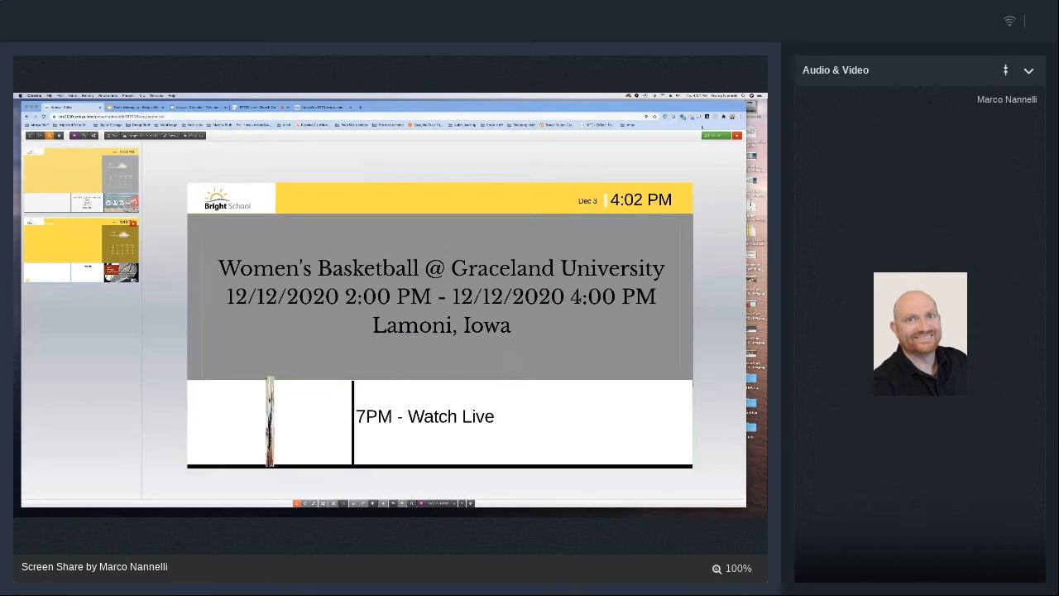
click(713, 135)
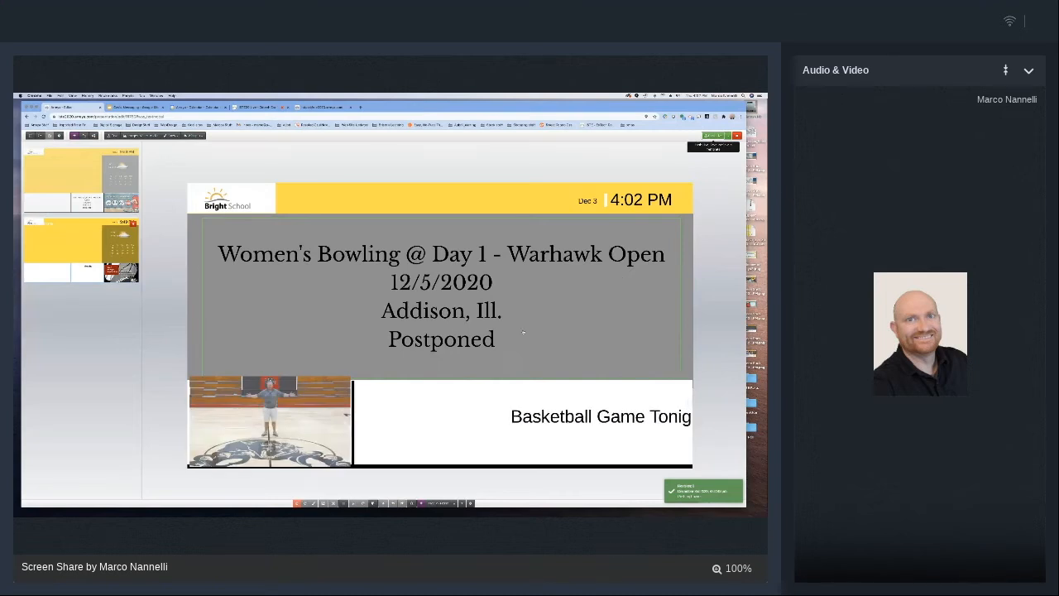
Layer the slideshow behind the grey calendar background and bottom line, and align the vertical divider snugly against the photo
click(232, 414)
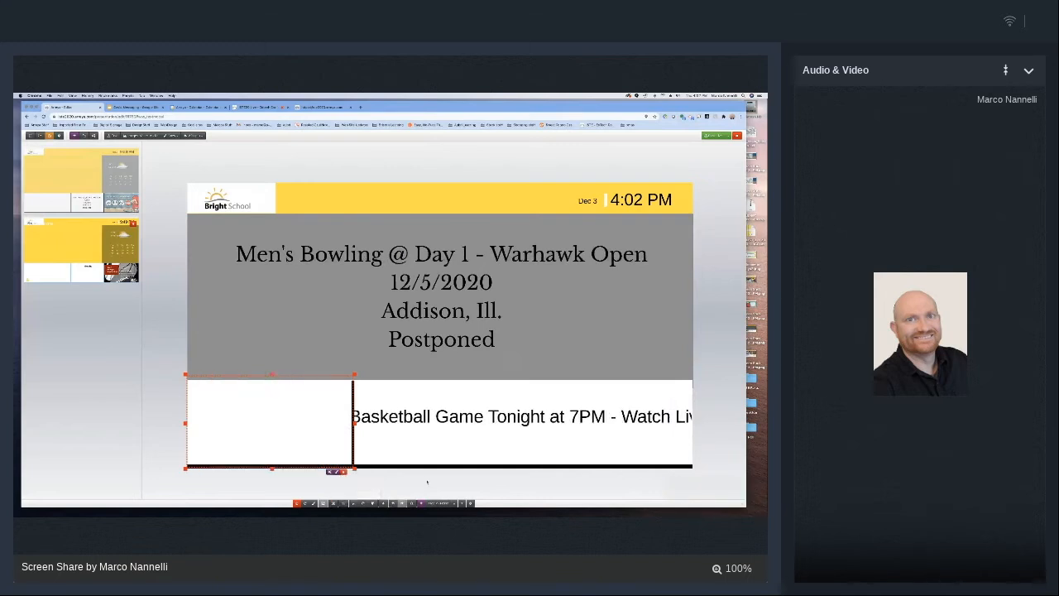
click(322, 418)
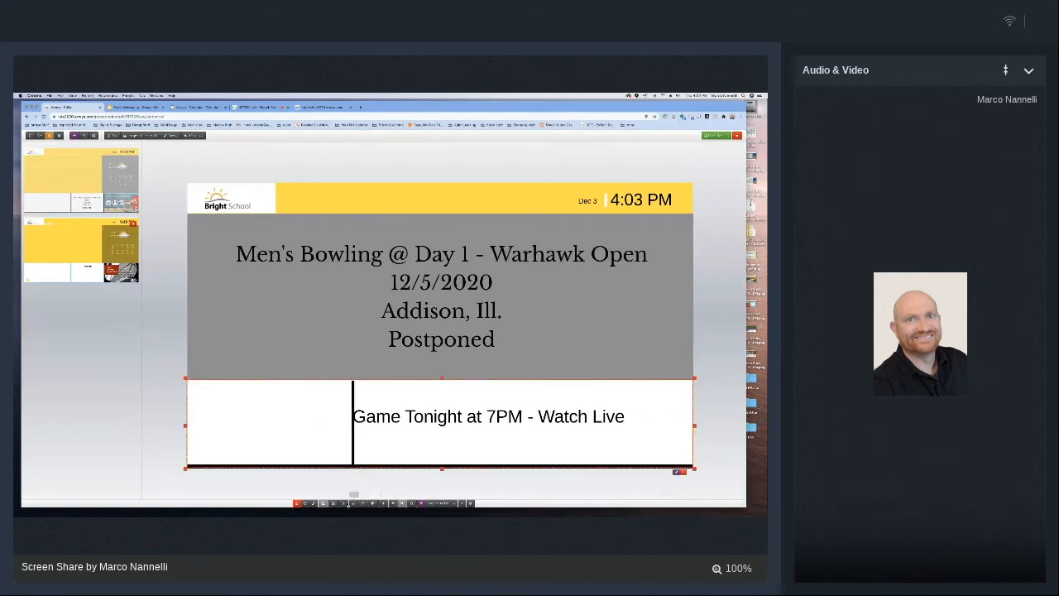
click(427, 383)
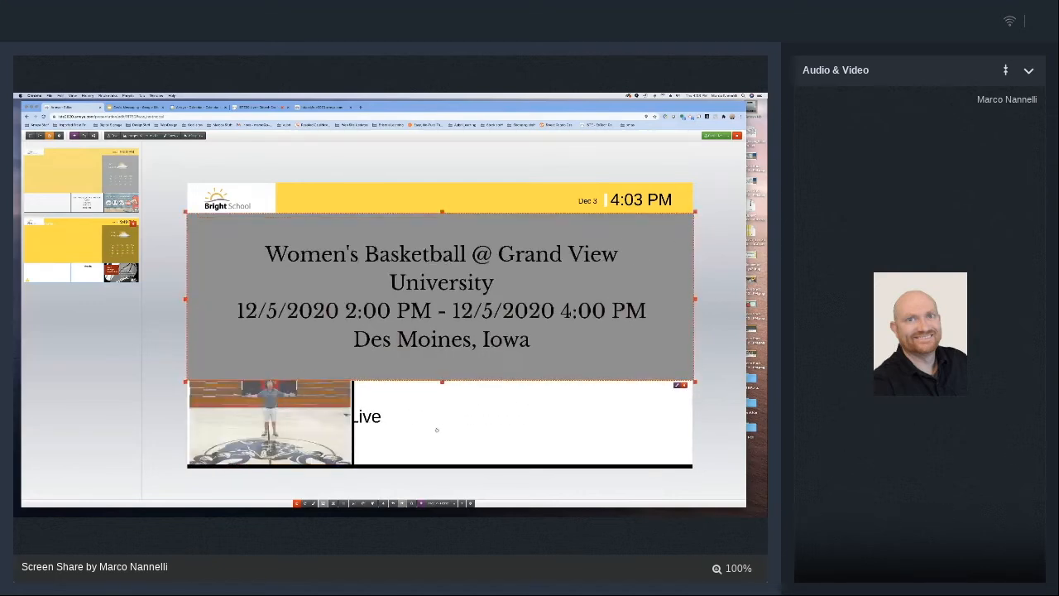
click(437, 476)
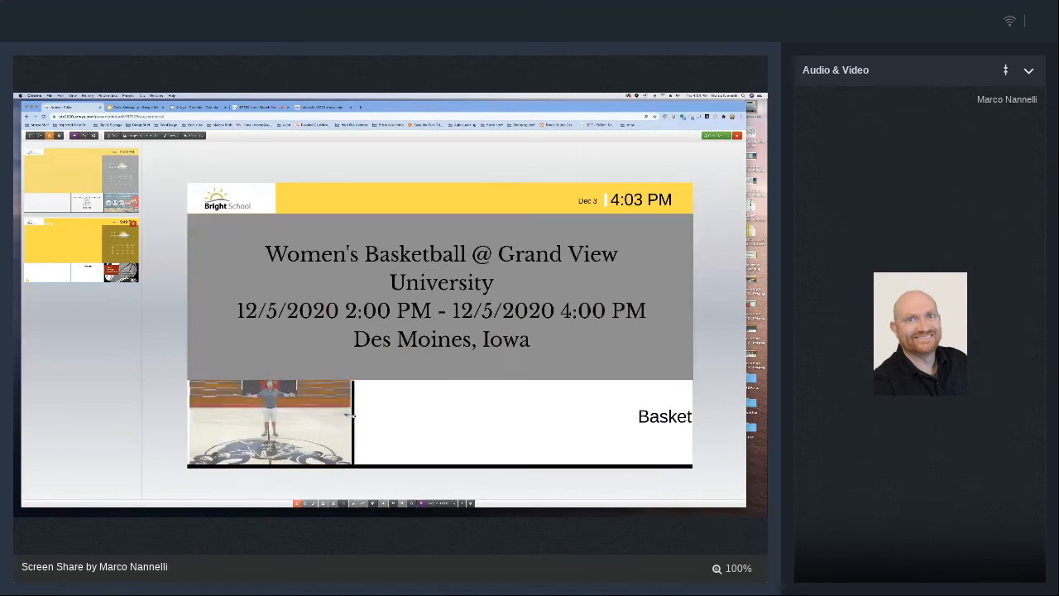
click(317, 425)
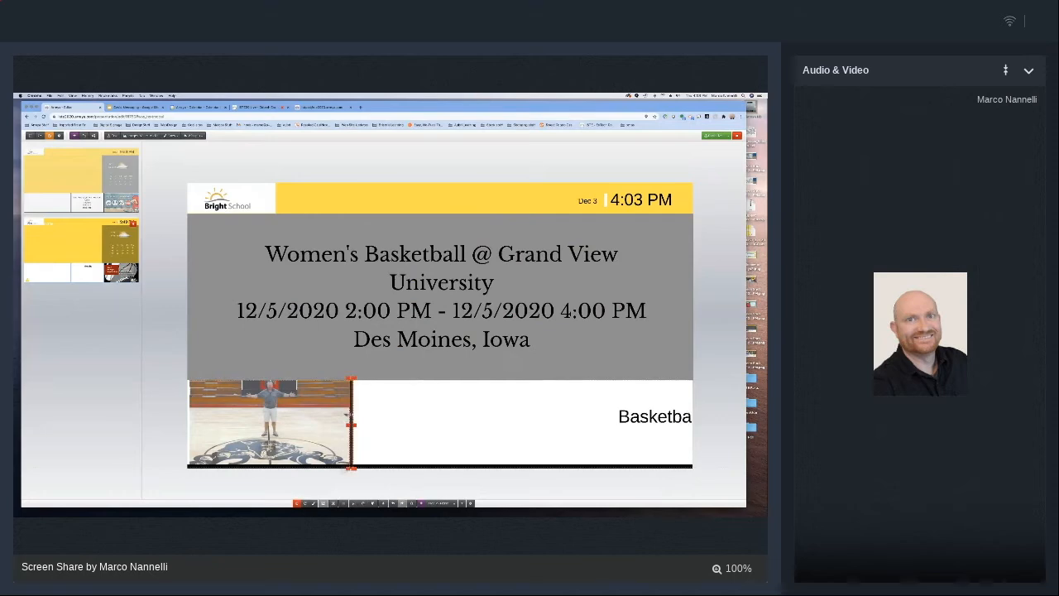
click(415, 479)
Name the duplicated slide Sports Calendar in its page settings
click(113, 176)
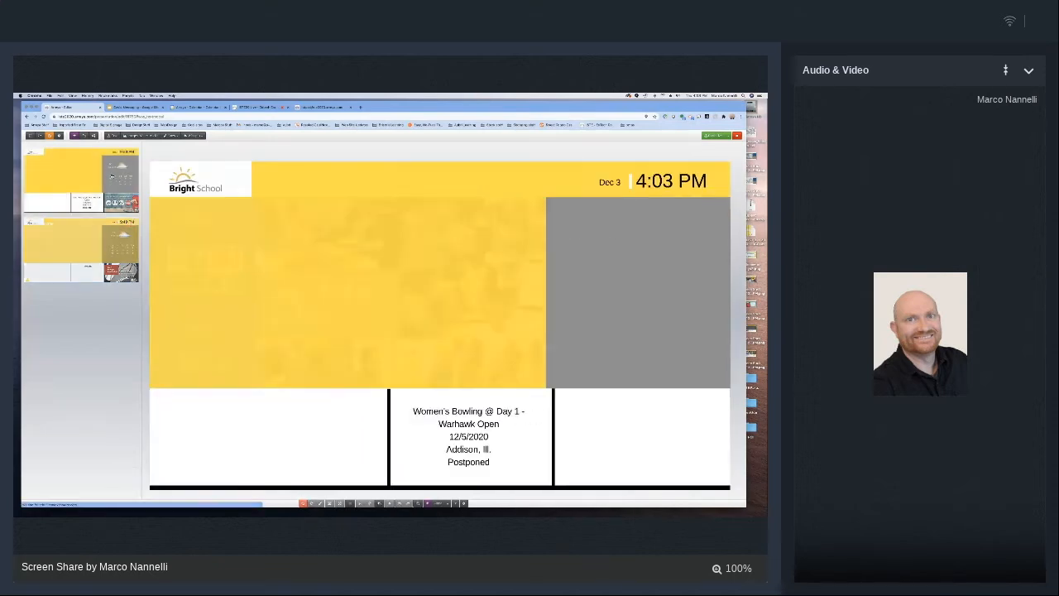
click(120, 244)
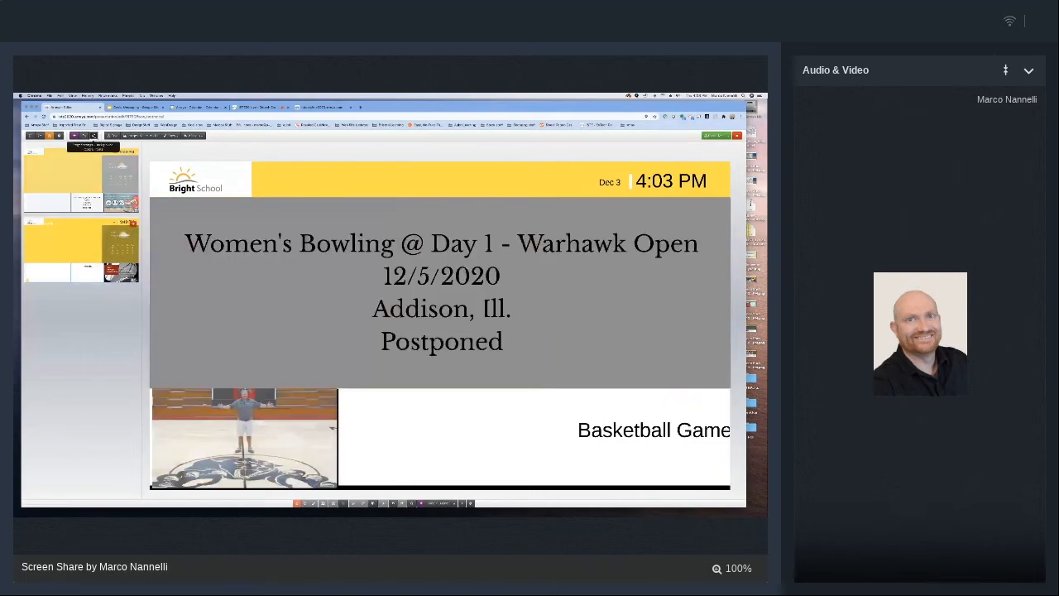
click(93, 136)
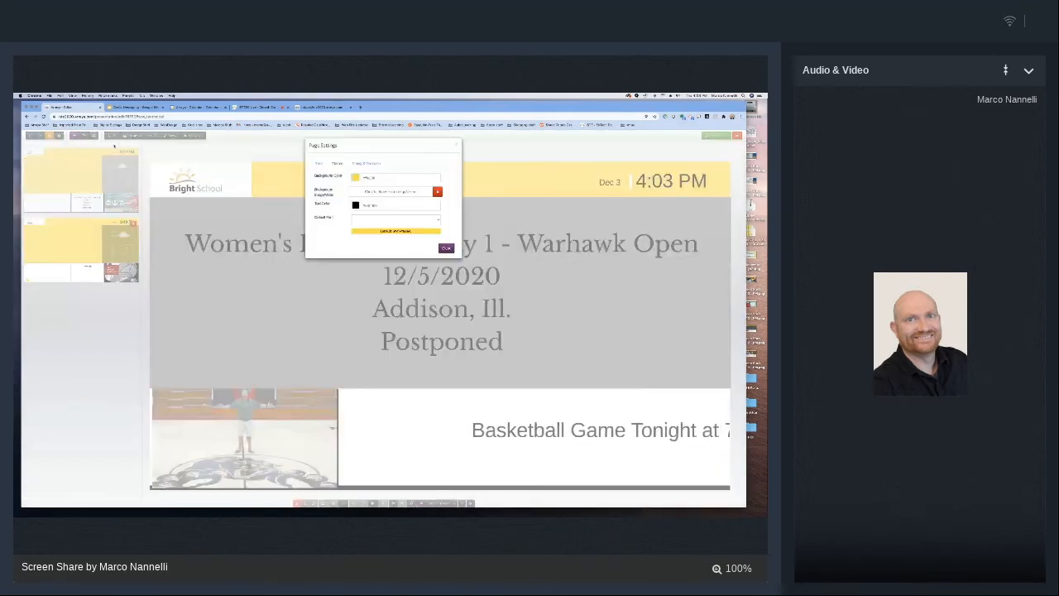
click(318, 164)
triple_click(381, 177)
text(Sports Calendar)
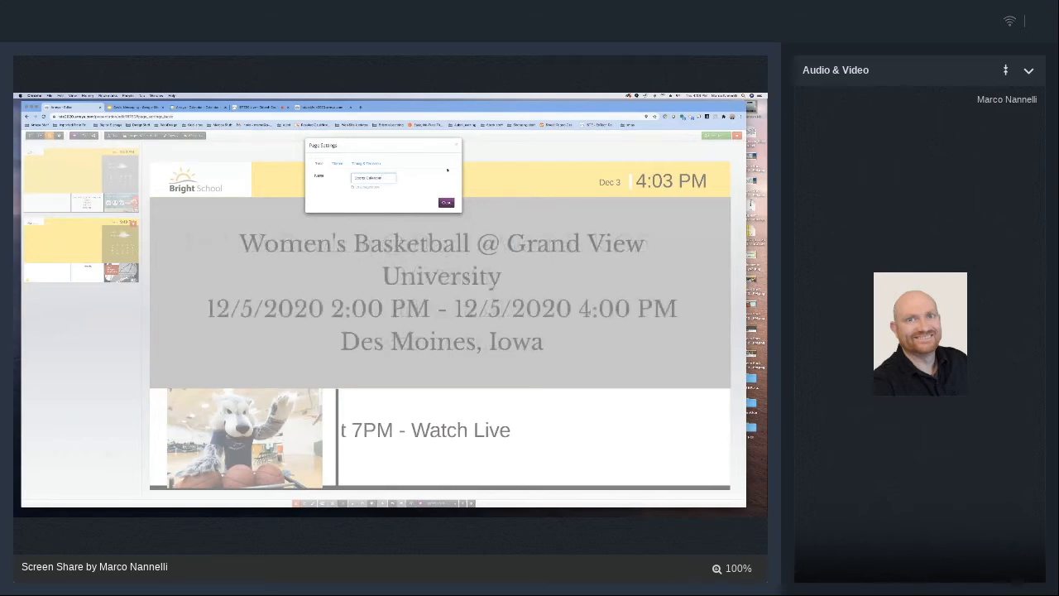
Set the Sports Calendar slide's display time to 30 seconds
click(337, 164)
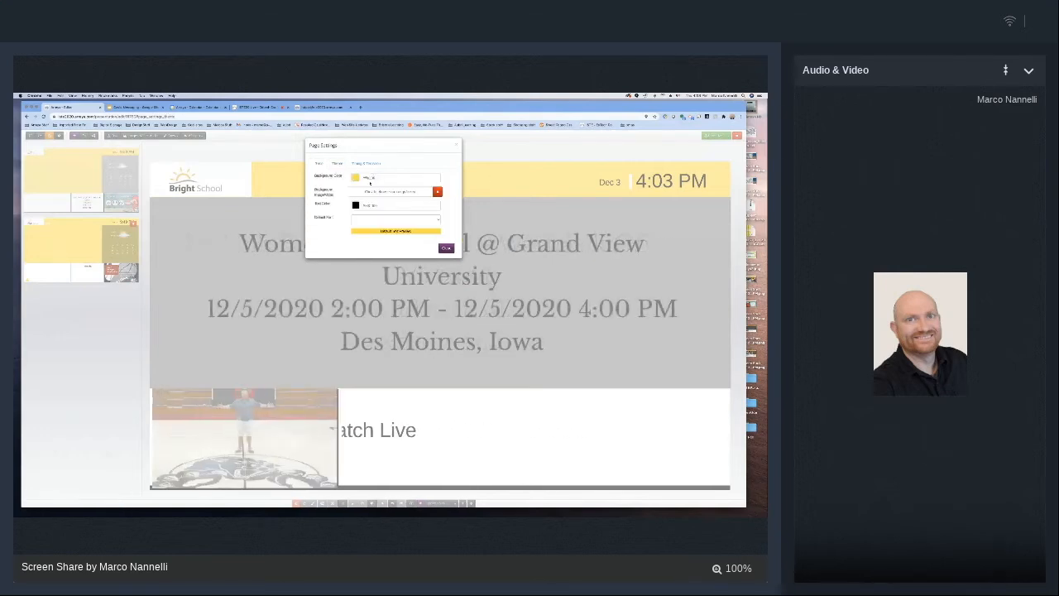
click(358, 164)
click(394, 208)
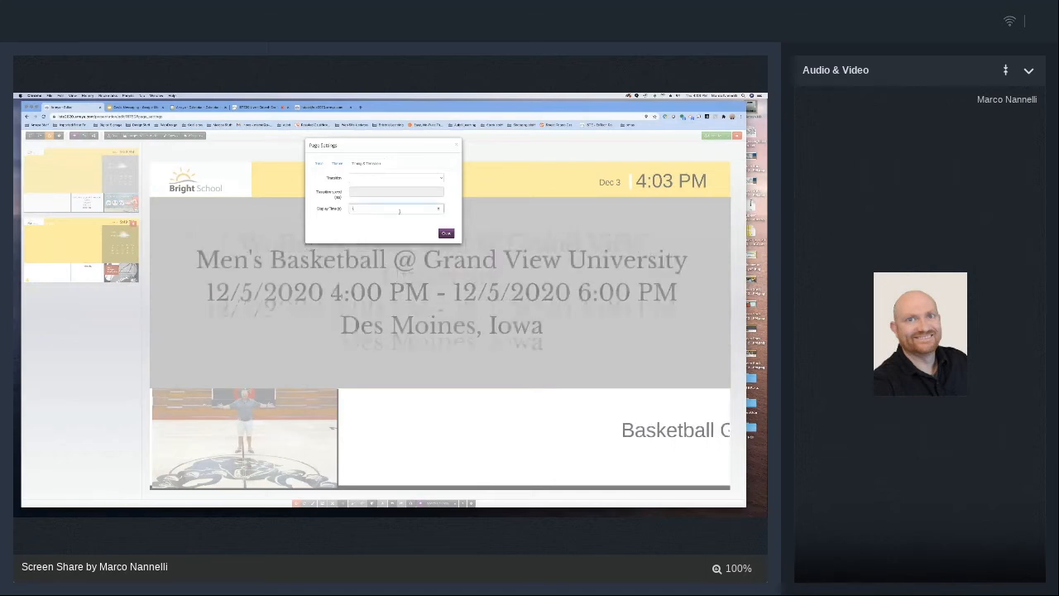
text(30)
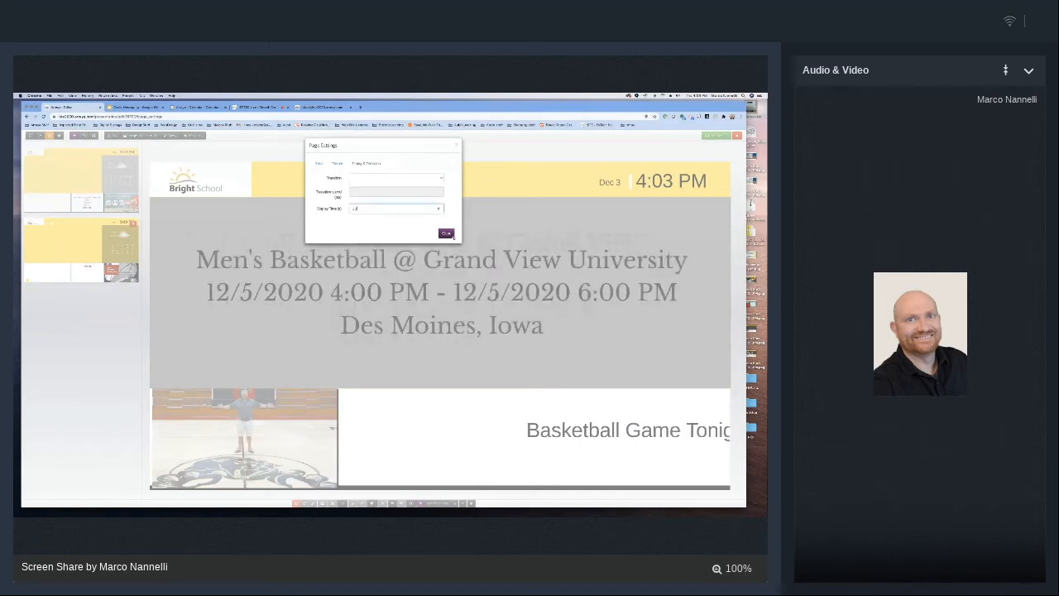
click(446, 233)
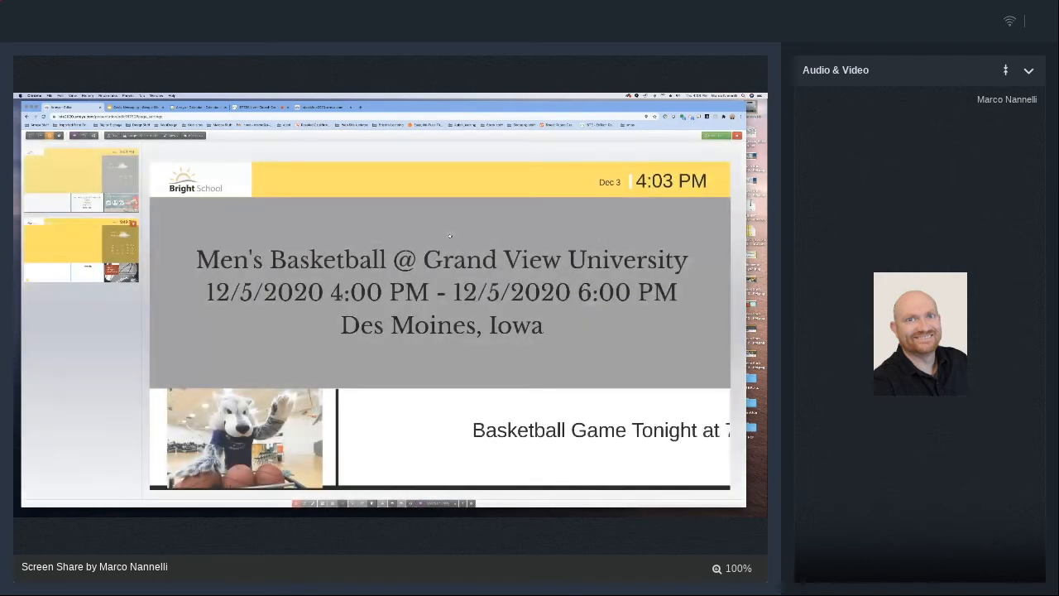
Set the first slide's display time to 30 seconds in its page settings
click(80, 192)
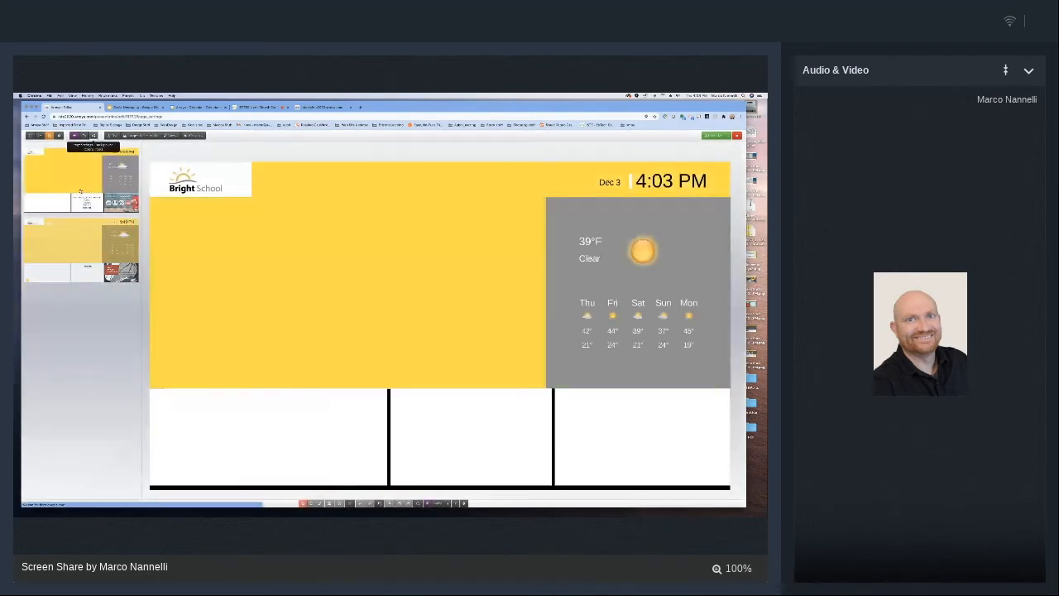
click(95, 136)
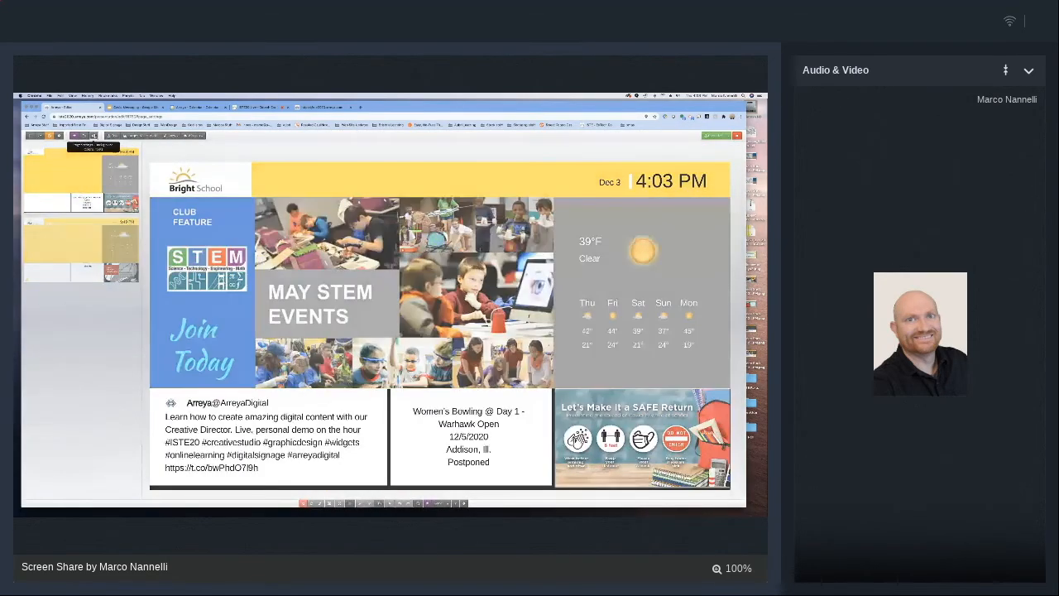
click(356, 211)
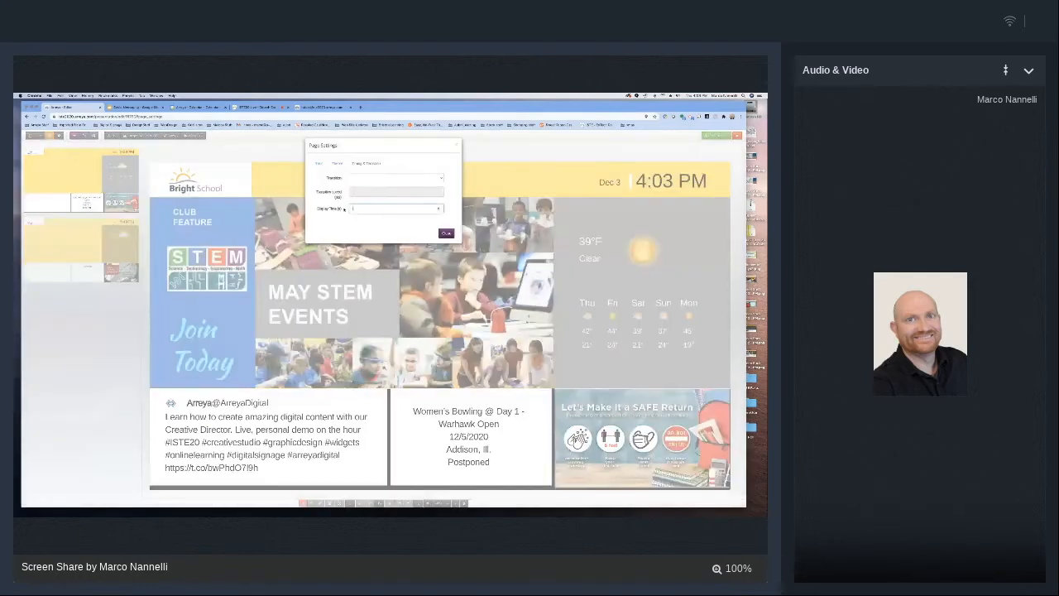
text(30)
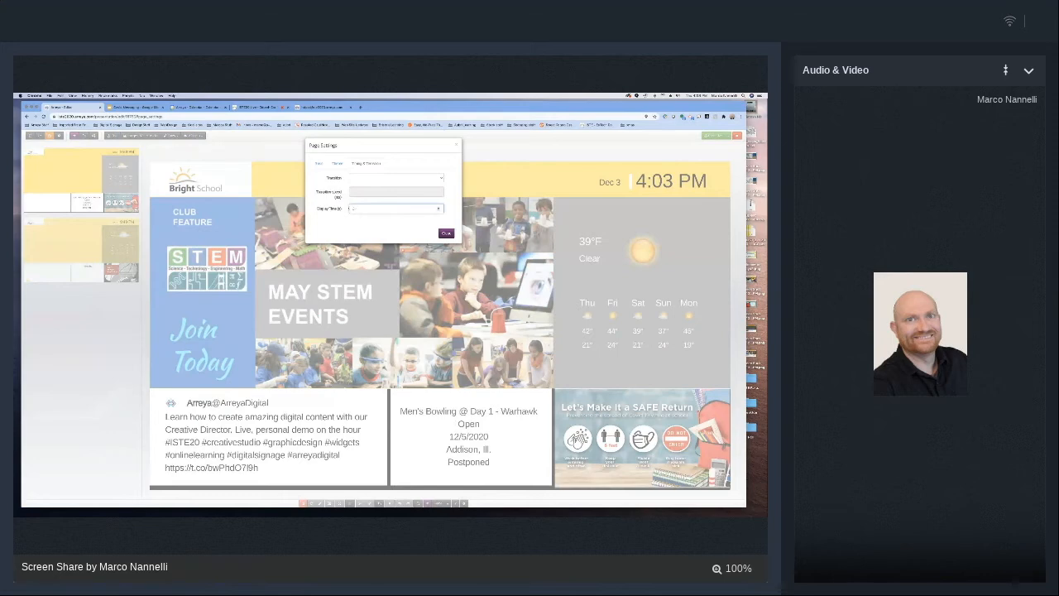
click(445, 234)
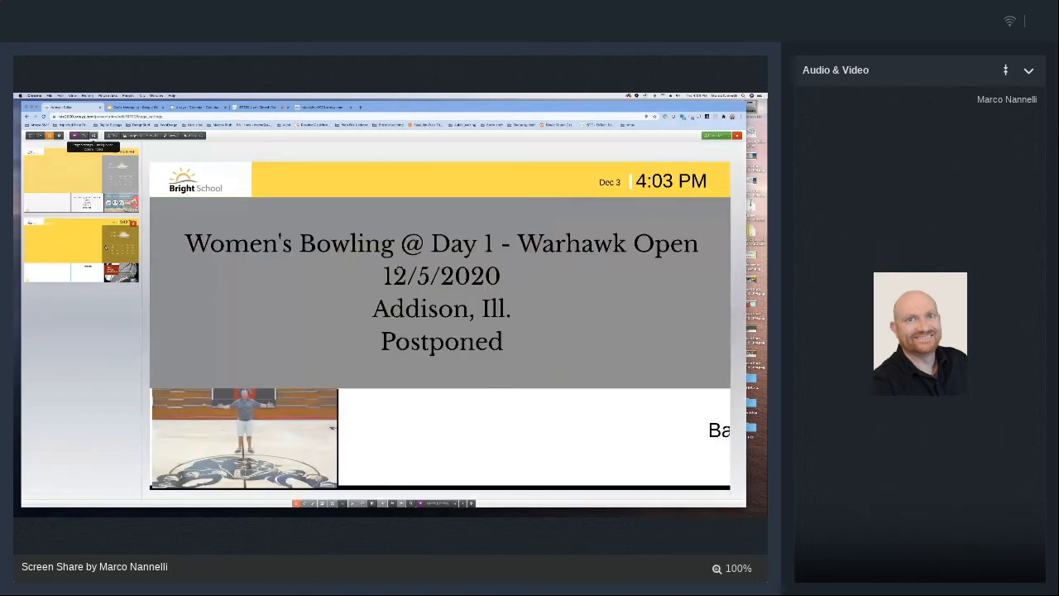
Duplicate the sports calendar slide to create a third slide
click(95, 189)
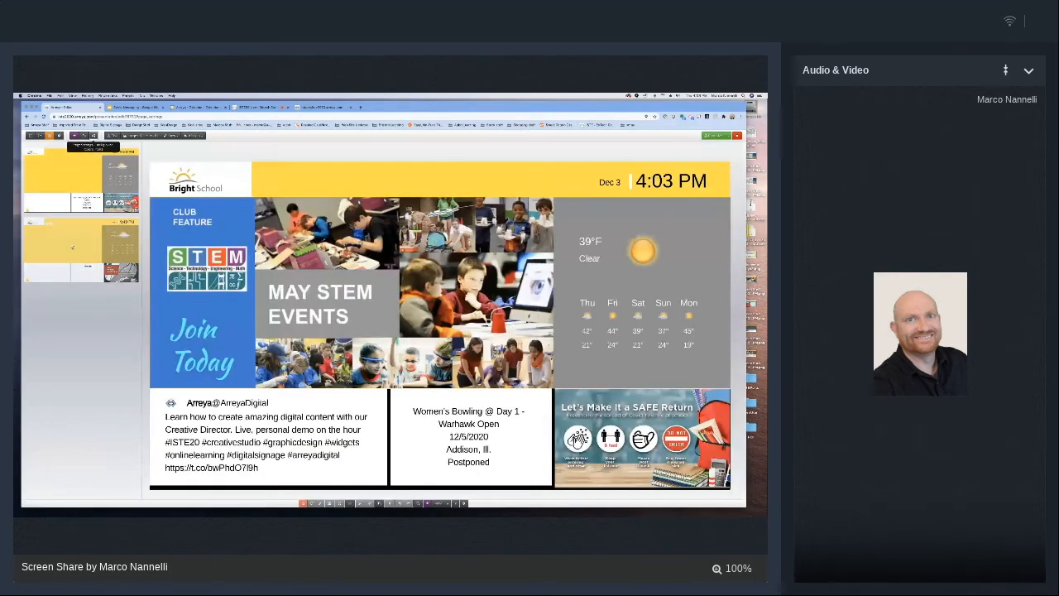
click(73, 247)
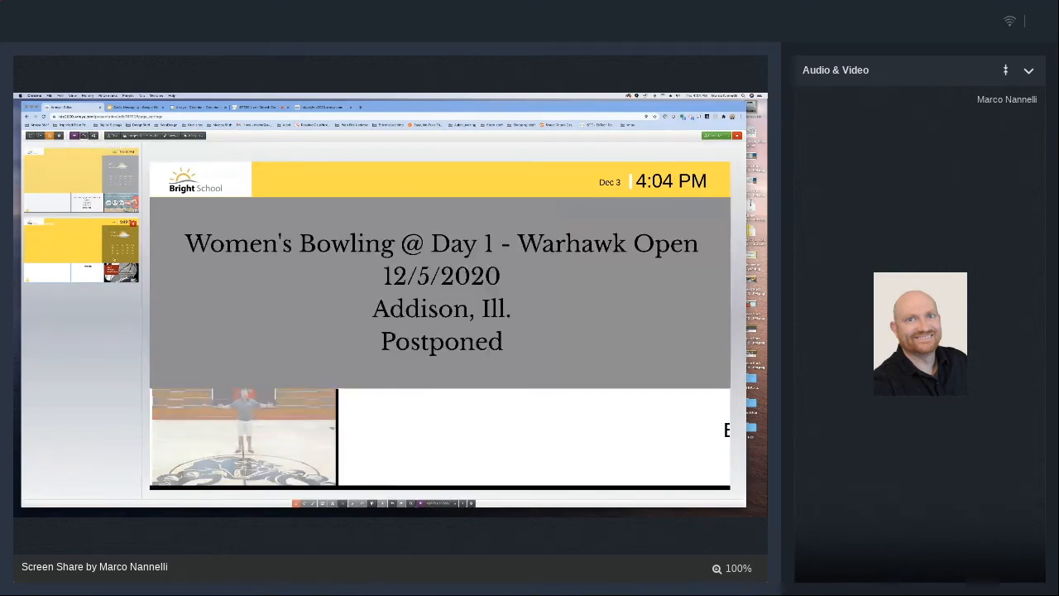
click(265, 387)
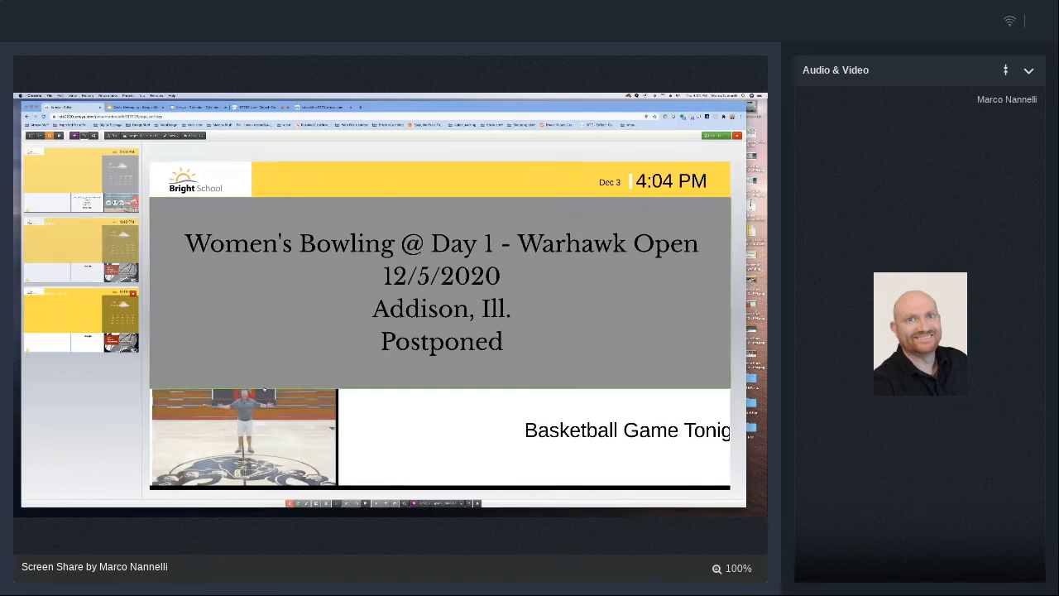
Delete the slideshow and the basketball marquee from the third slide
click(284, 449)
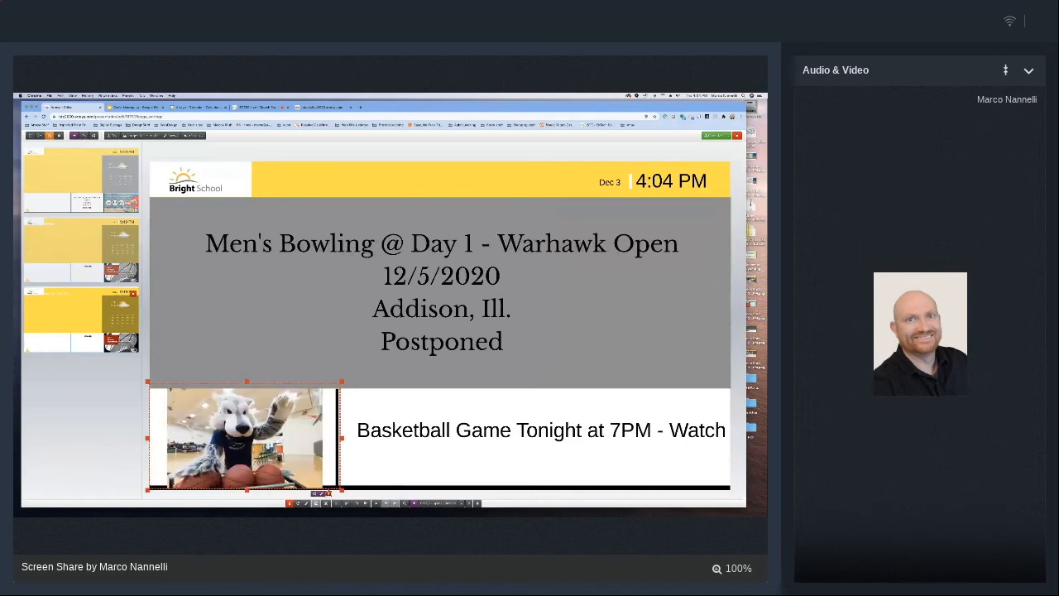
key(Delete)
click(428, 184)
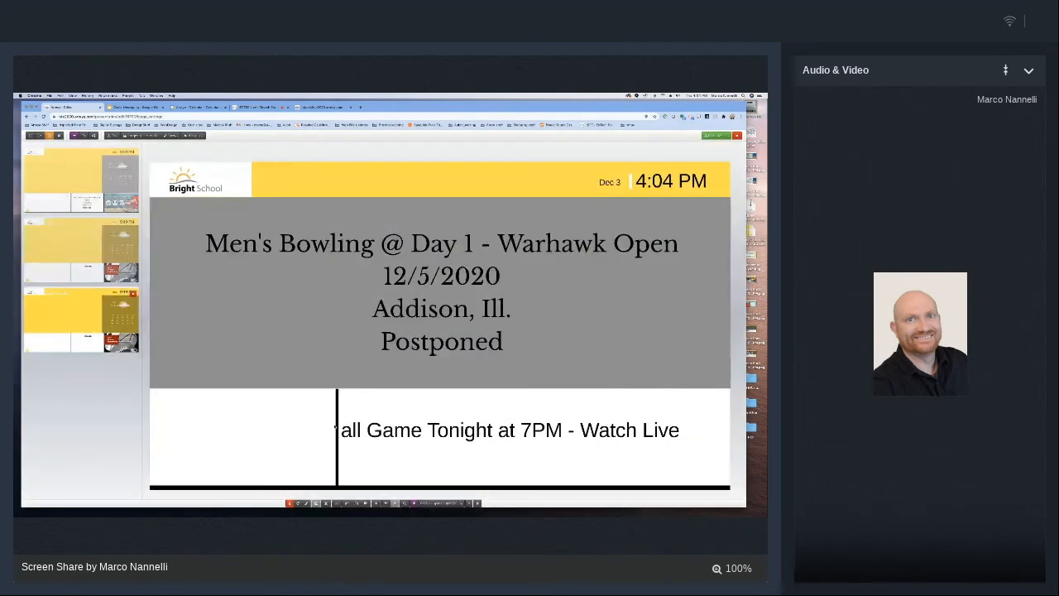
click(369, 431)
click(718, 458)
key(Return)
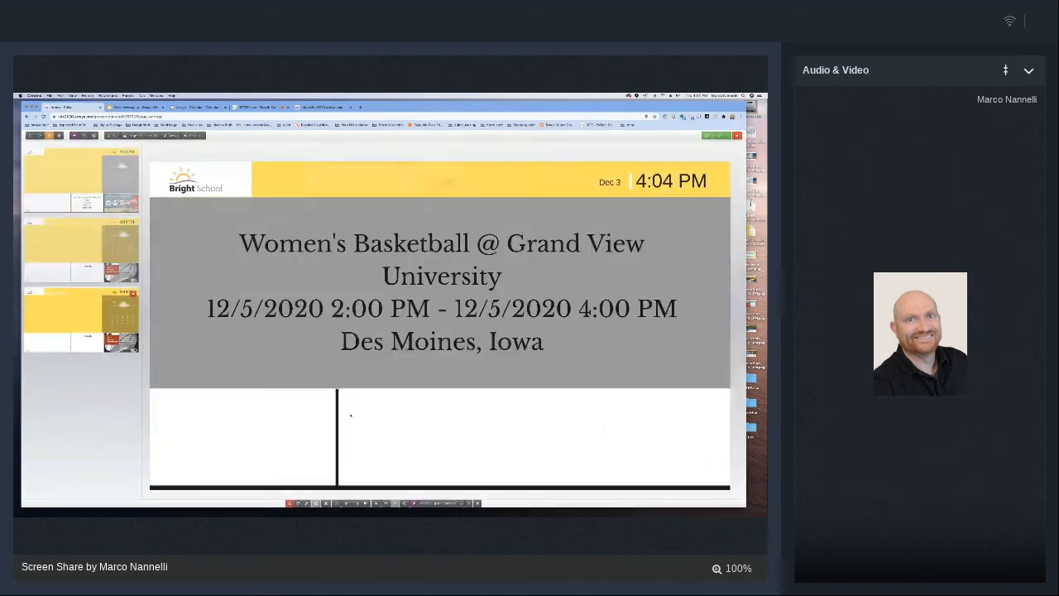
Delete the vertical divider from the third slide's lower white area
click(337, 440)
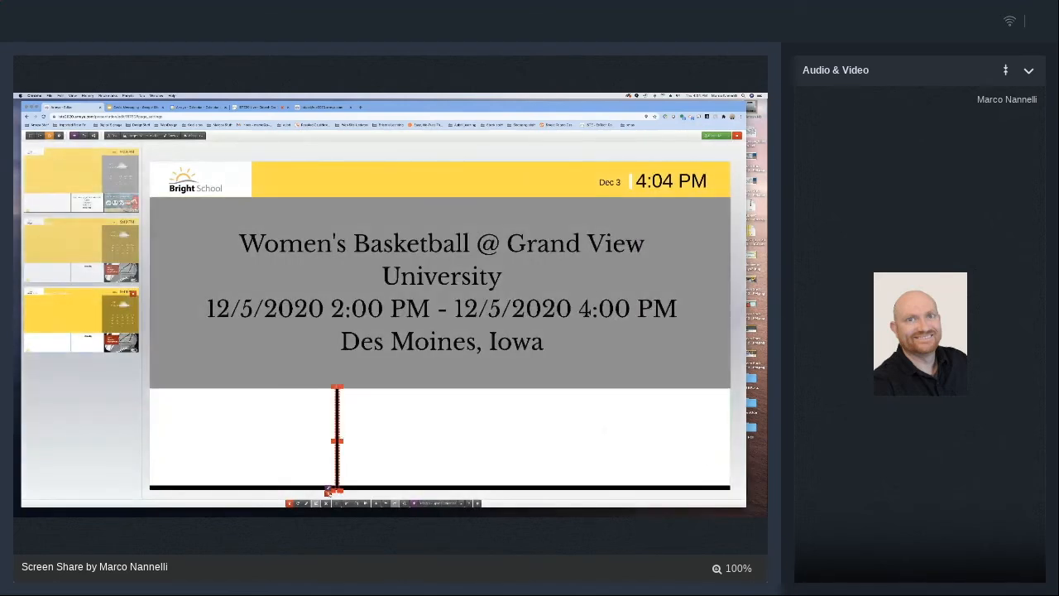
click(329, 493)
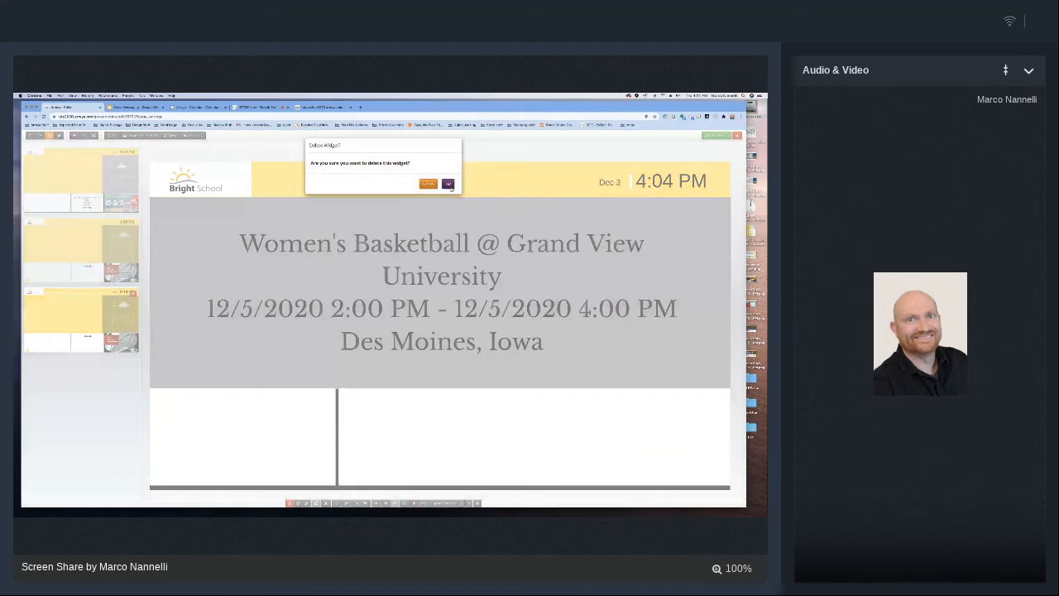
click(449, 185)
Delete the calendar events widget and its grey background box from the third slide
click(351, 294)
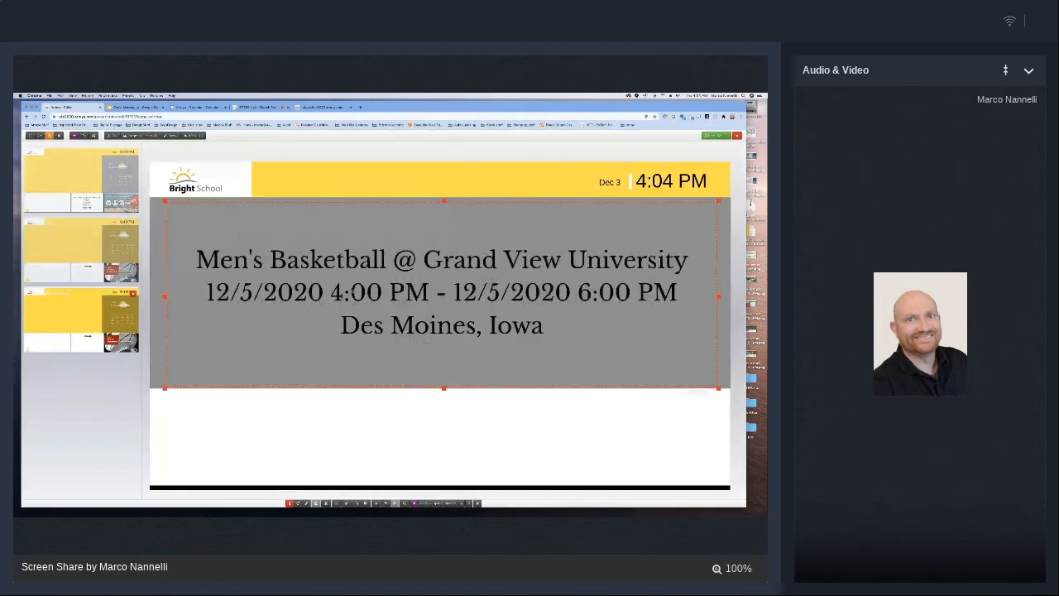
key(Delete)
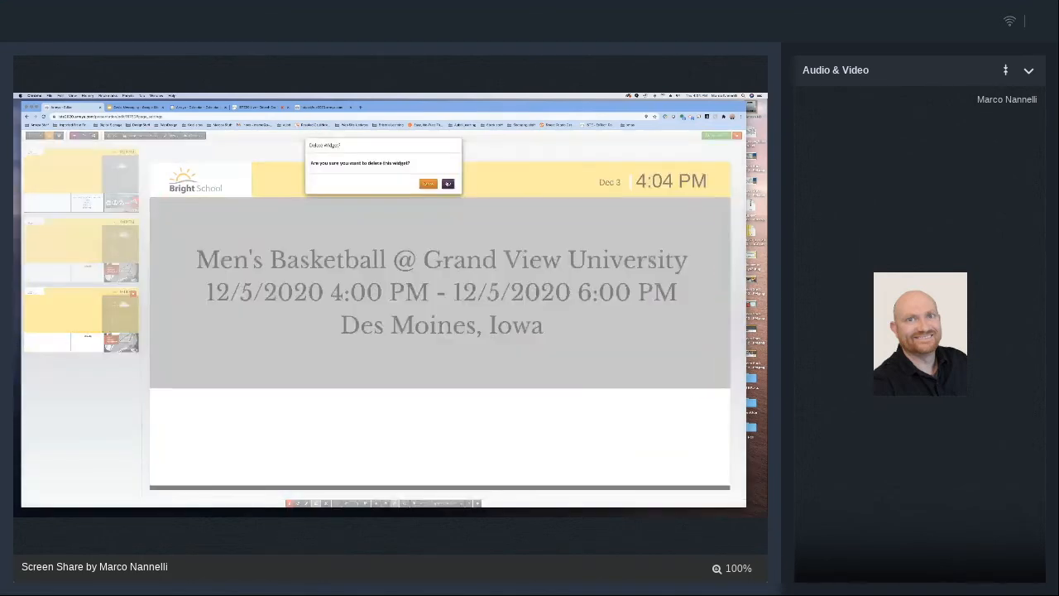
click(448, 183)
click(442, 373)
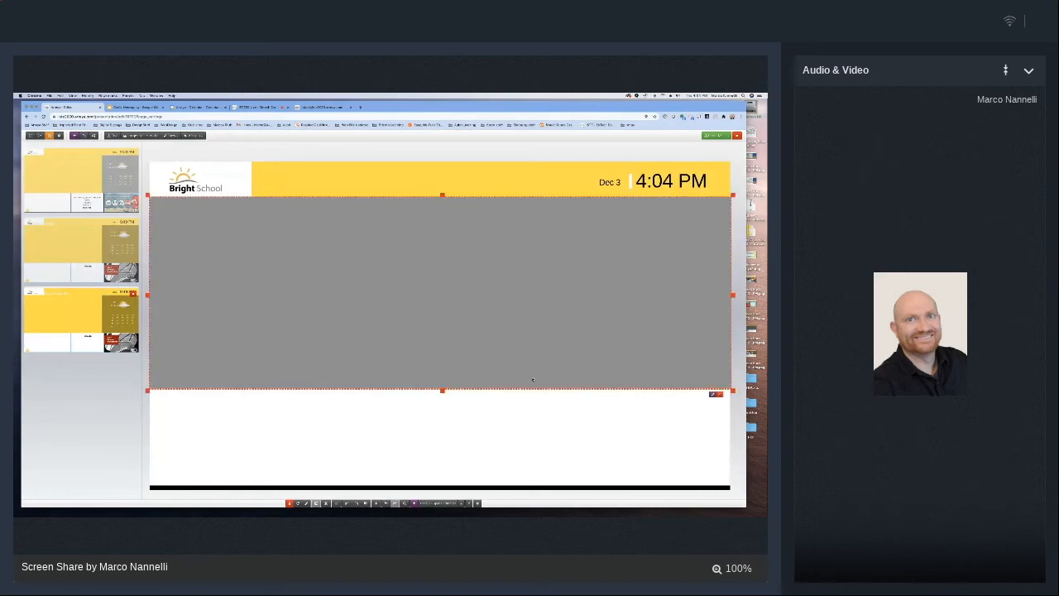
click(717, 394)
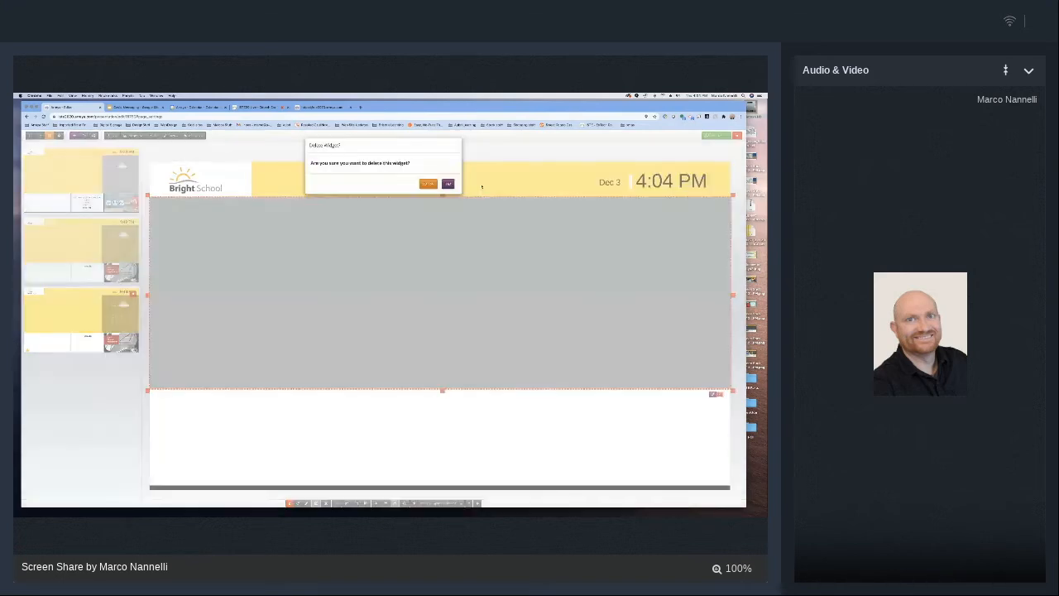
click(448, 184)
scroll(286, 277, down, 2)
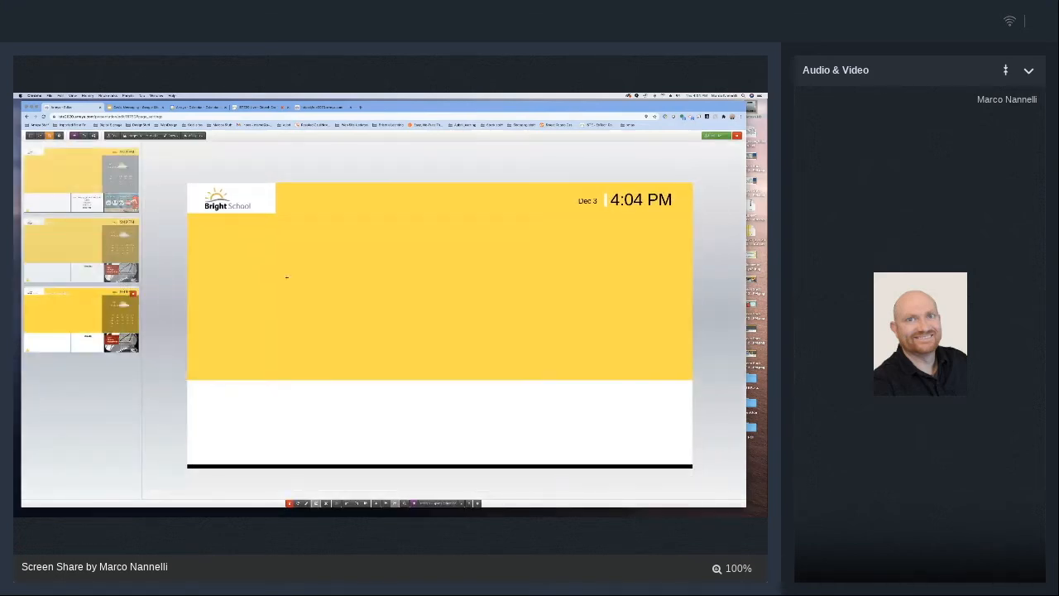
Search the Pixabay stock library for birthday vector images and browse several pages of the results
click(140, 135)
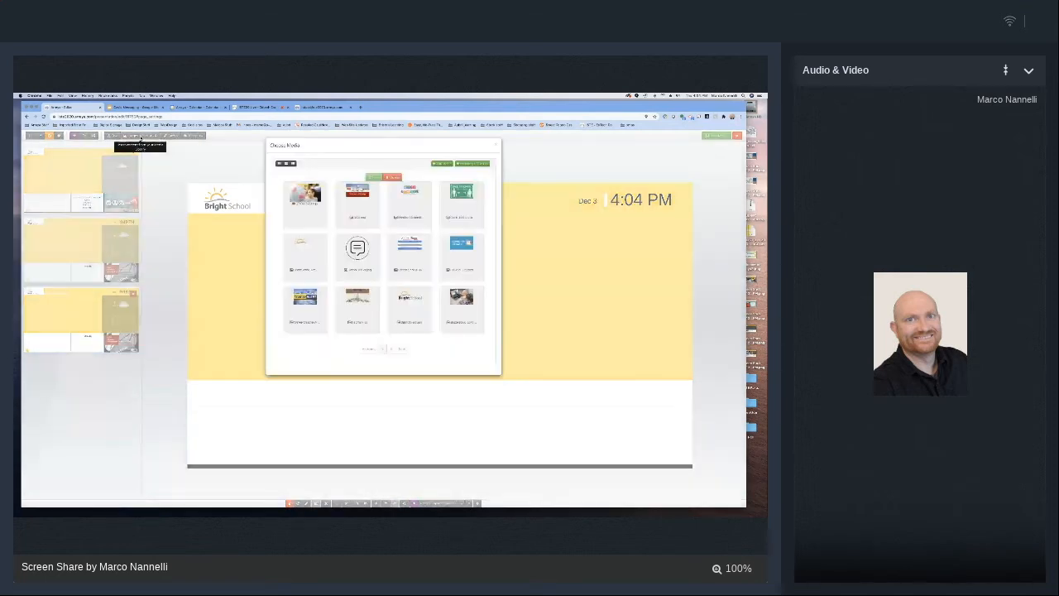
click(463, 164)
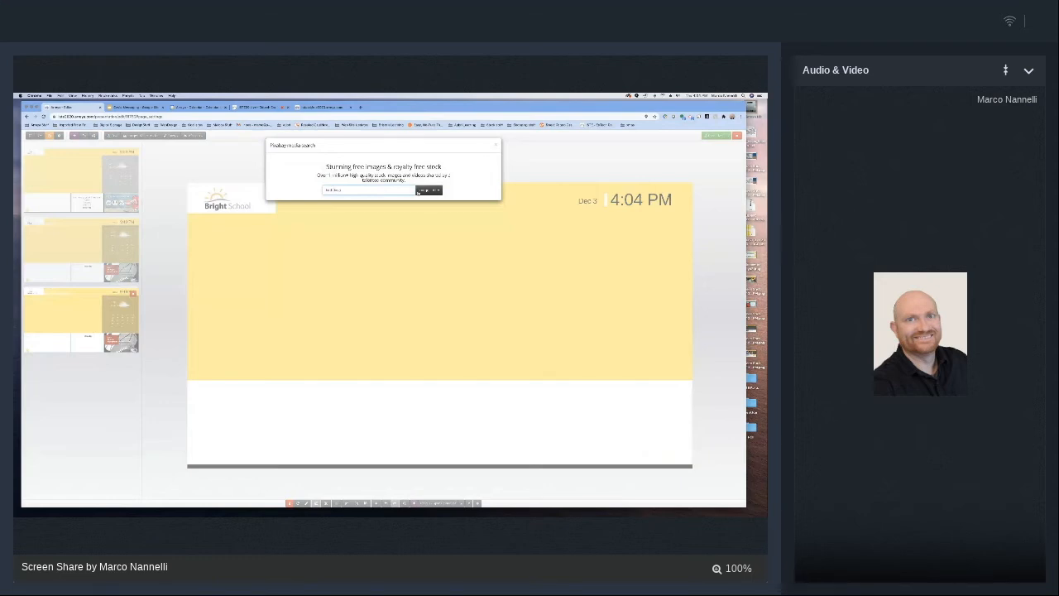
click(421, 191)
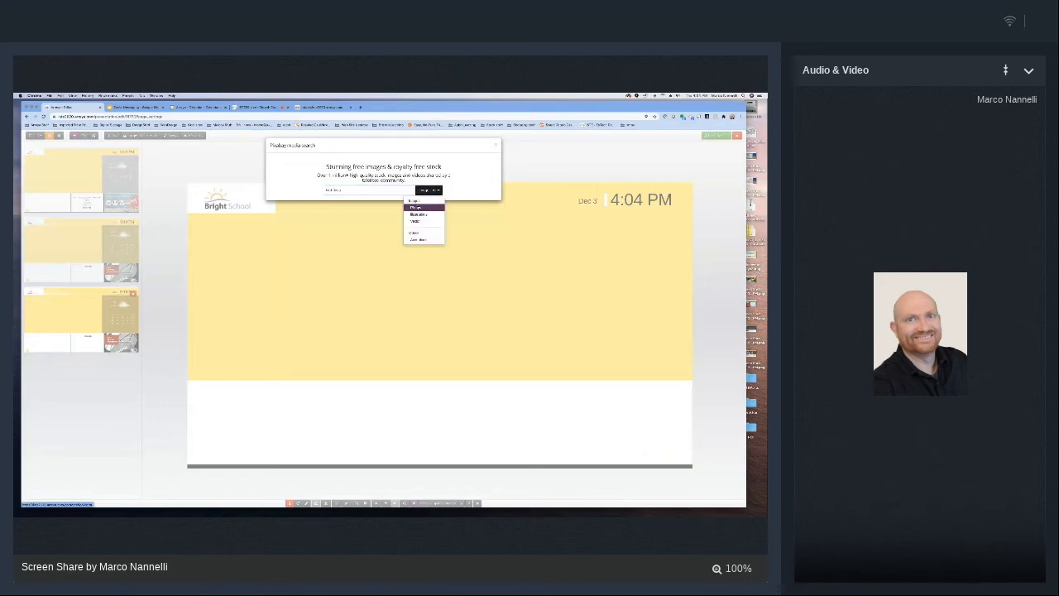
click(415, 221)
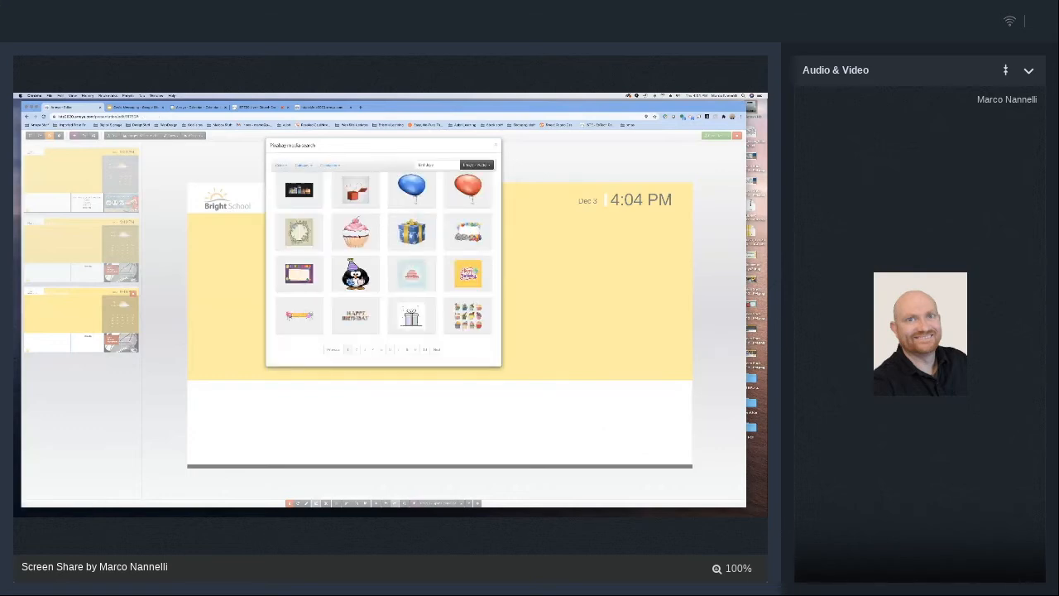
click(390, 350)
click(399, 350)
click(406, 350)
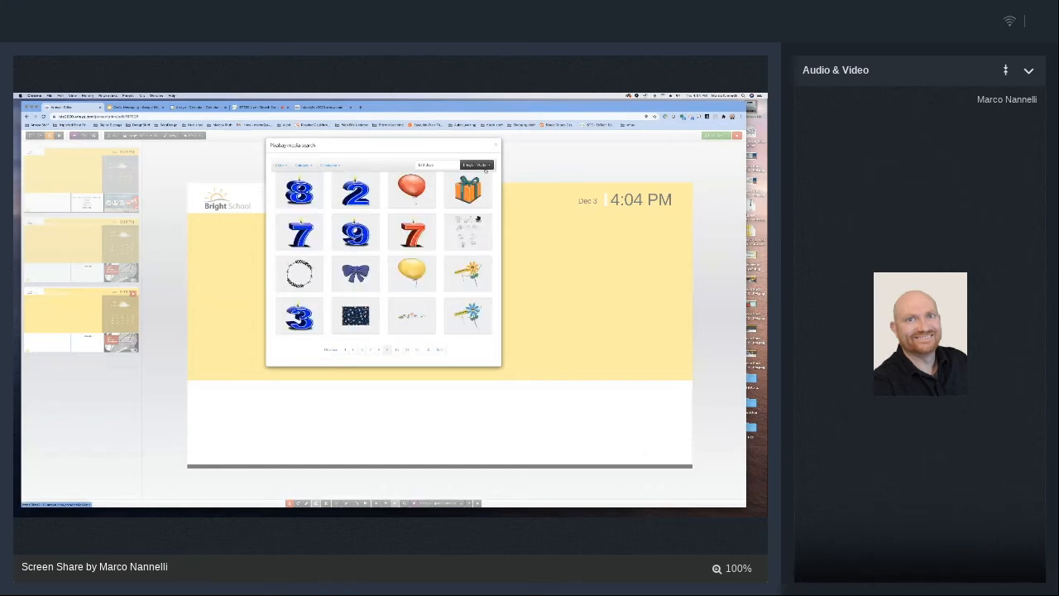
click(495, 146)
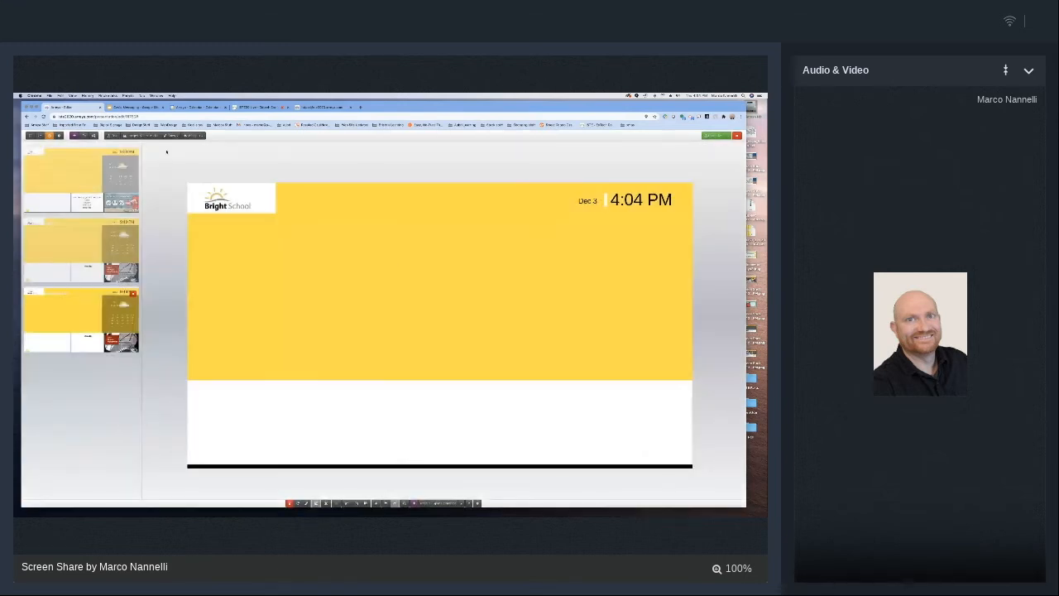
Insert the red backpack image from the media library and enlarge it from below the logo to the slide's lower edge
click(141, 136)
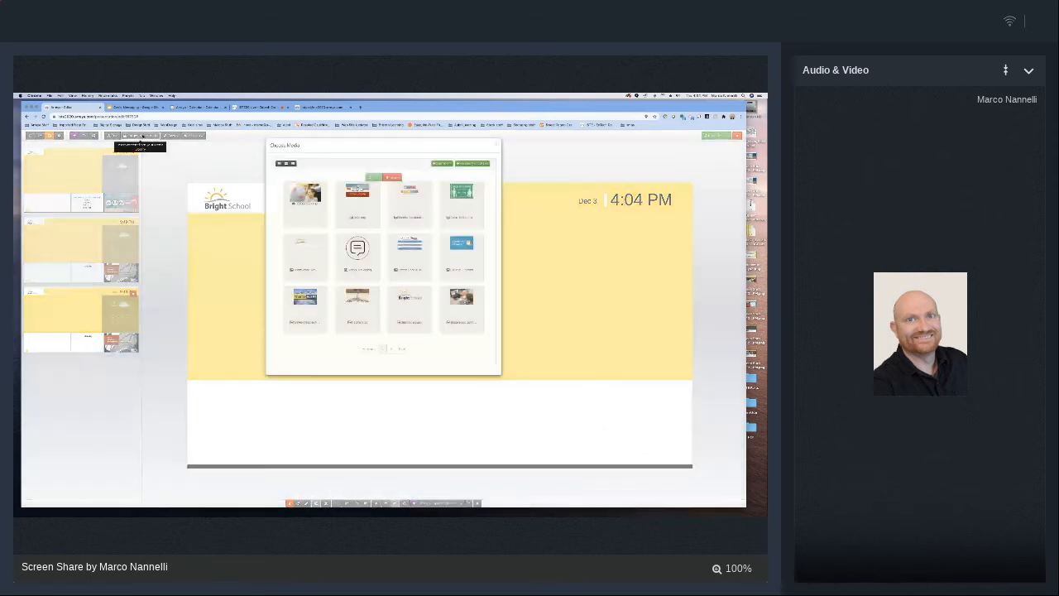
click(396, 349)
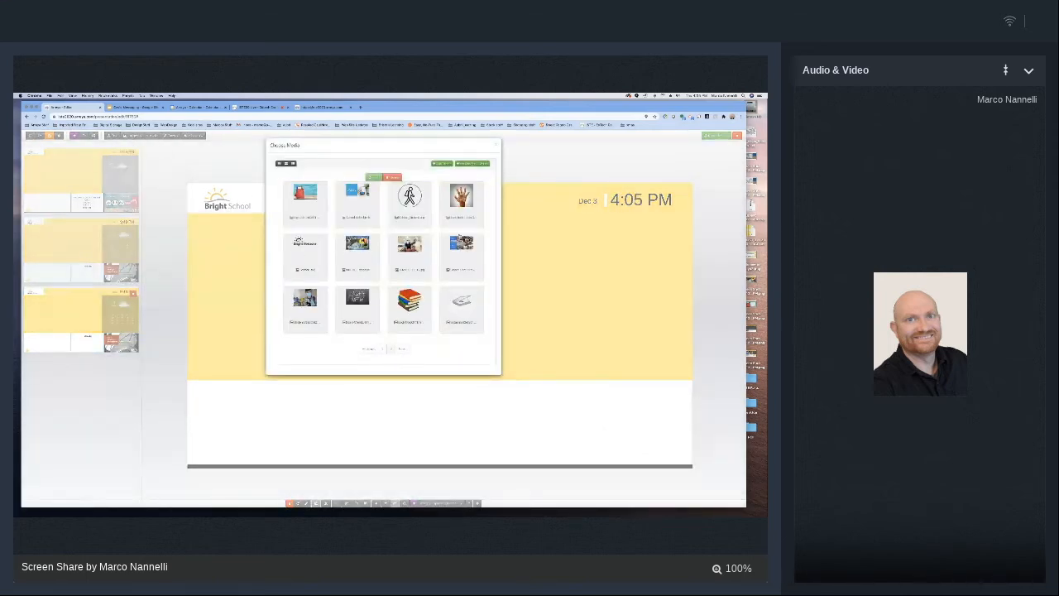
click(378, 177)
drag(431, 315, 287, 276)
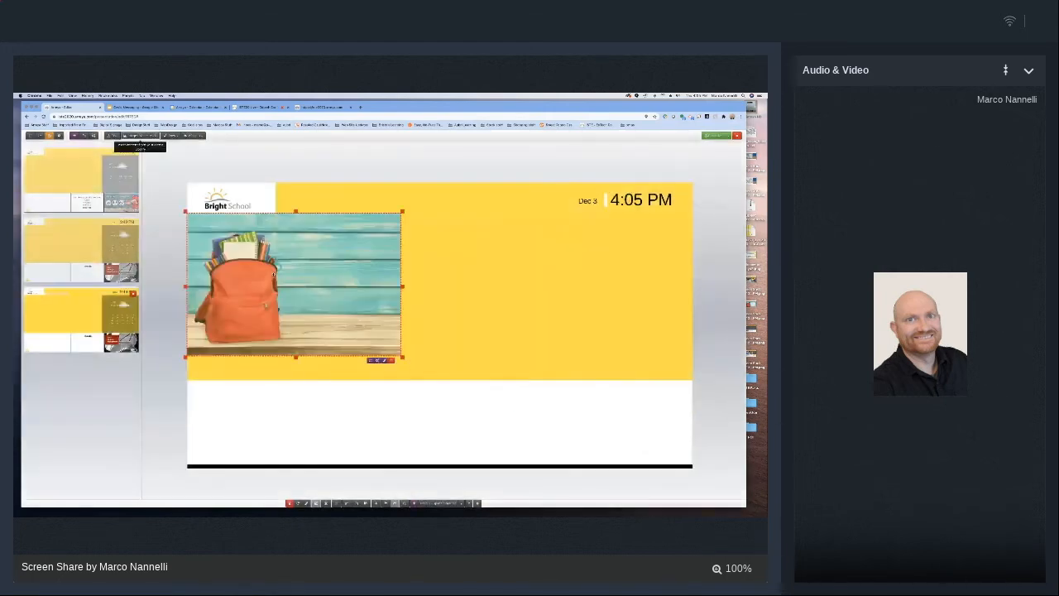
drag(403, 358, 627, 477)
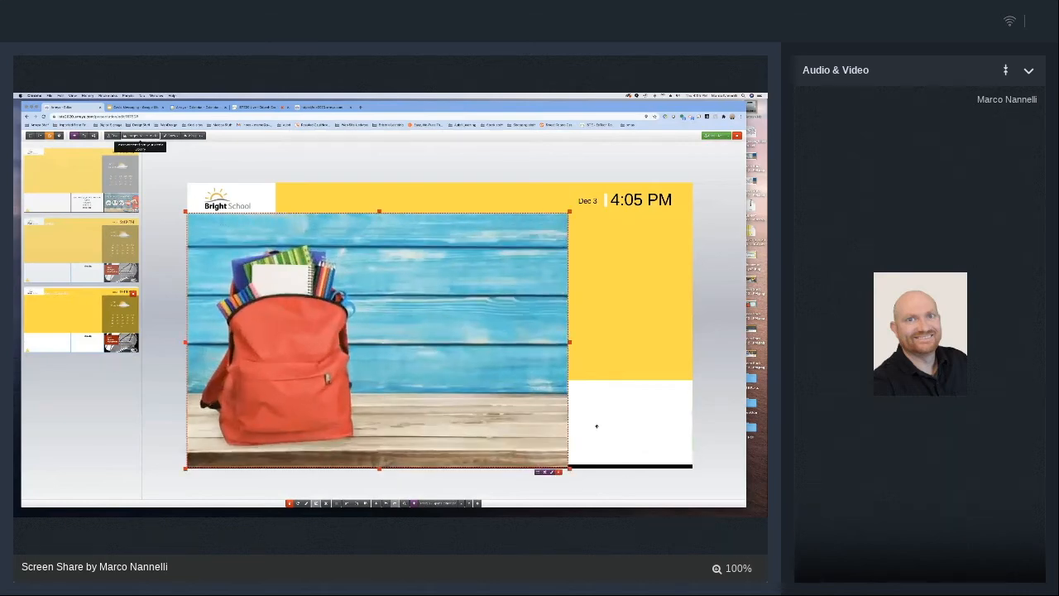
Set the backpack image's width to 1920 in its widget styles
click(548, 472)
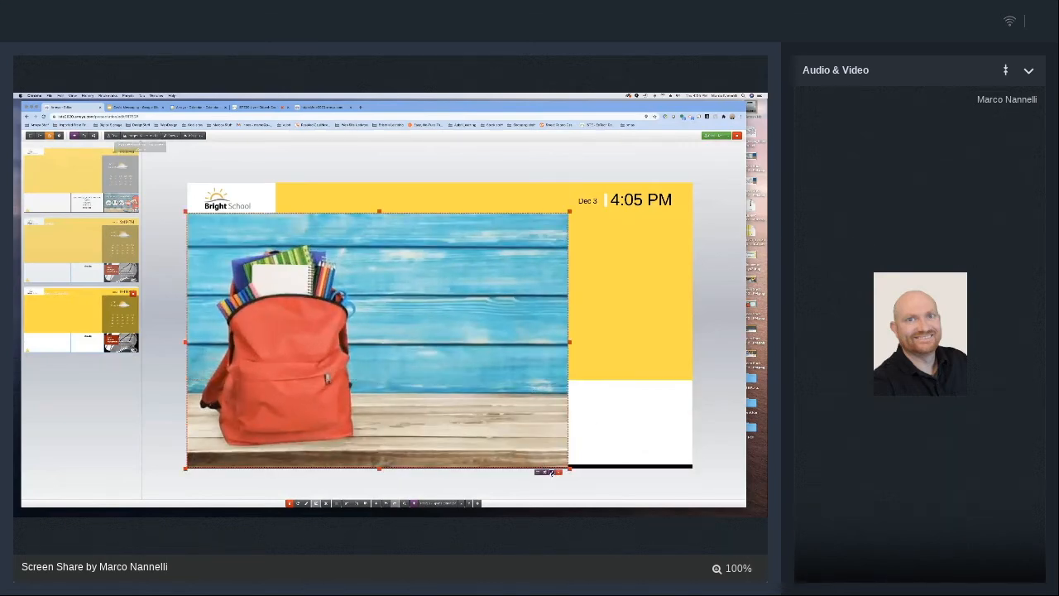
click(325, 164)
click(359, 178)
text(1920)
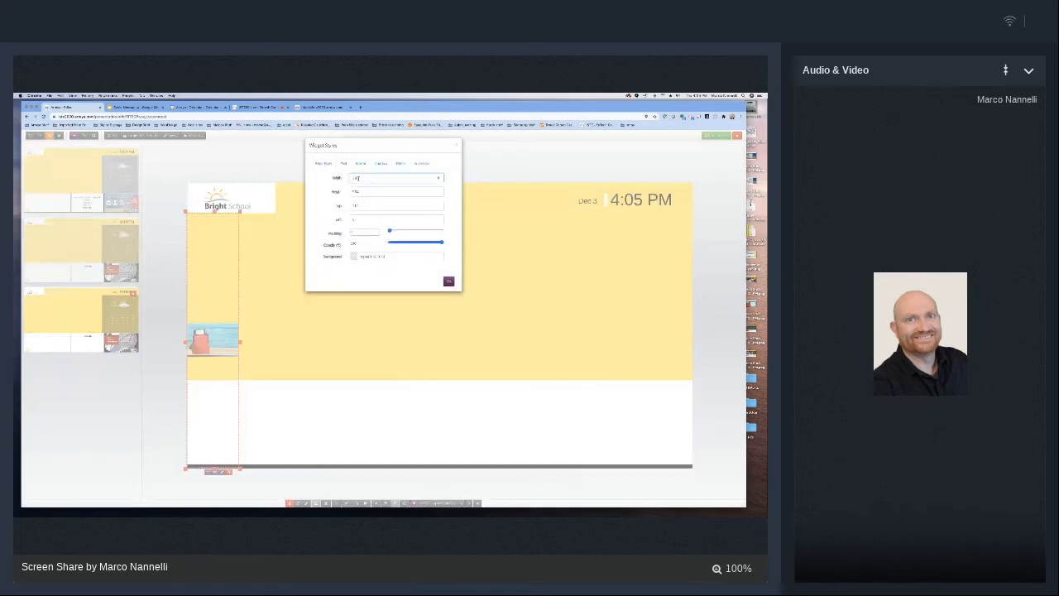
click(448, 281)
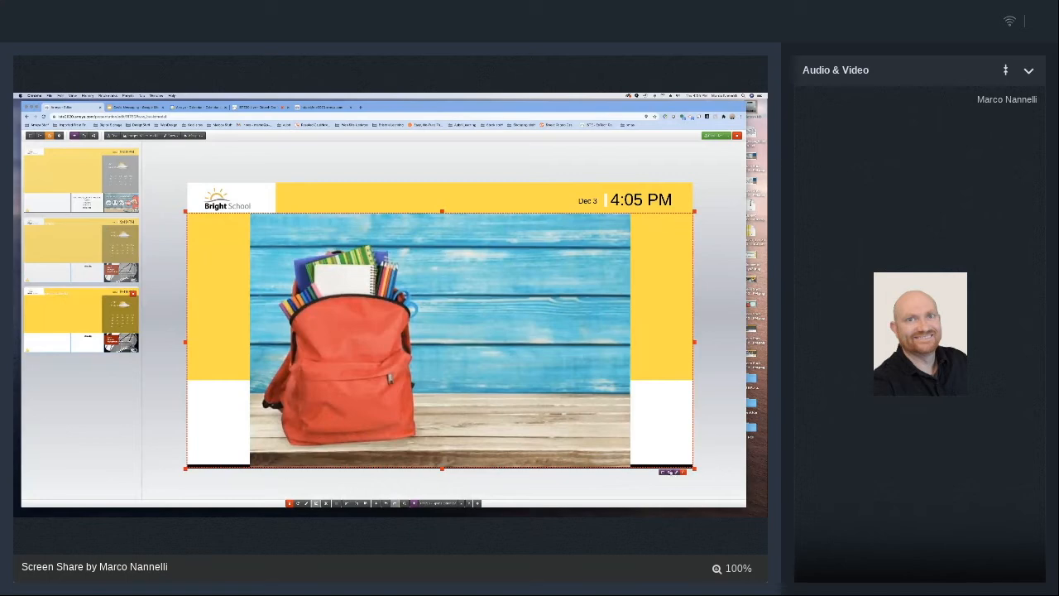
Make the backpack picture fill its entire frame without side gaps and save the presentation
click(669, 472)
click(366, 237)
click(448, 262)
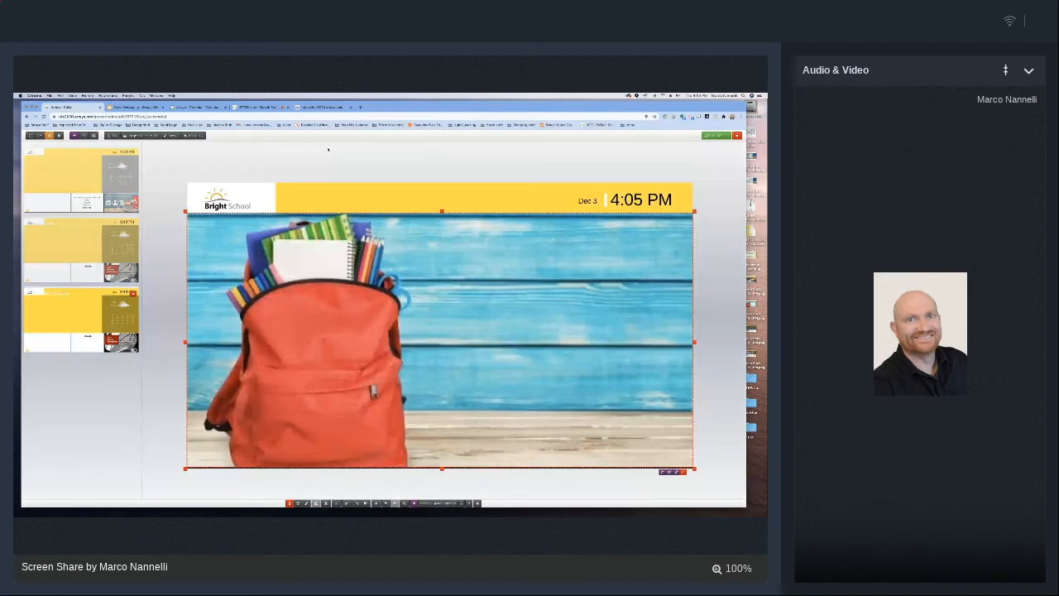
click(328, 150)
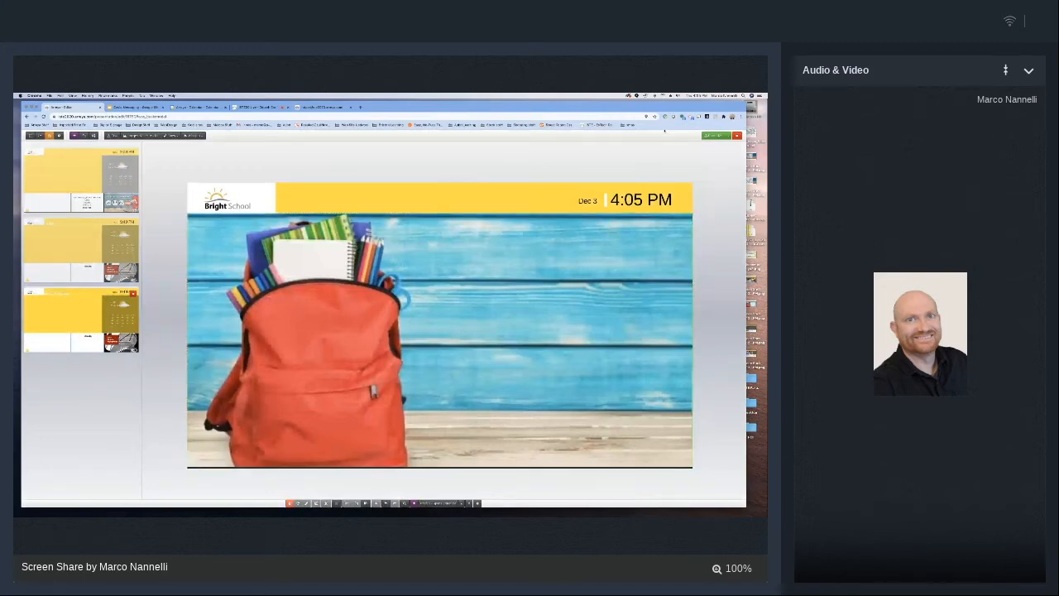
click(714, 136)
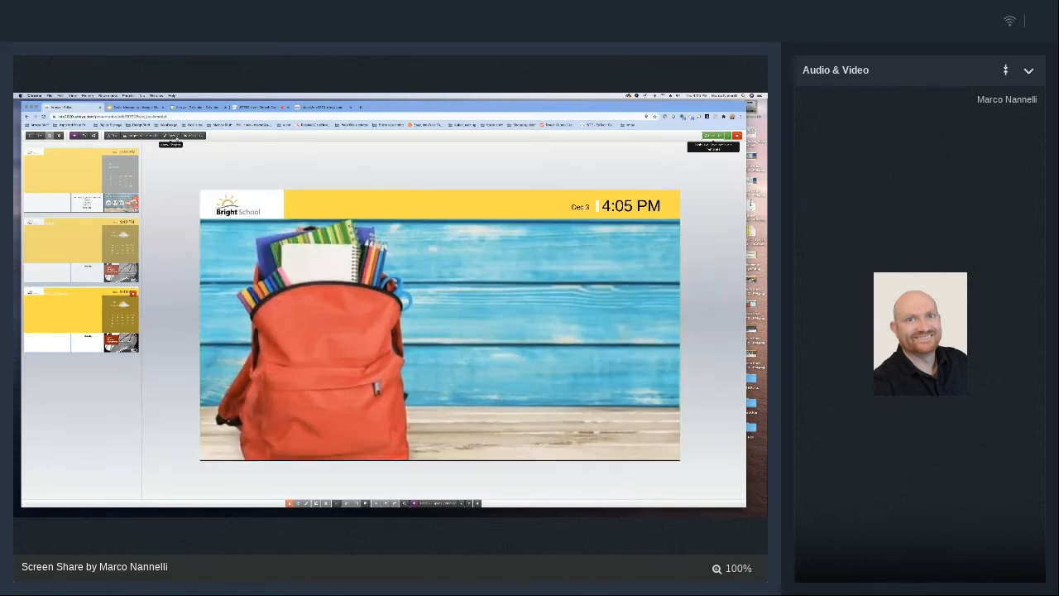
Add a white circle shape and stretch it into a large oval beside the backpack
drag(440, 330, 454, 292)
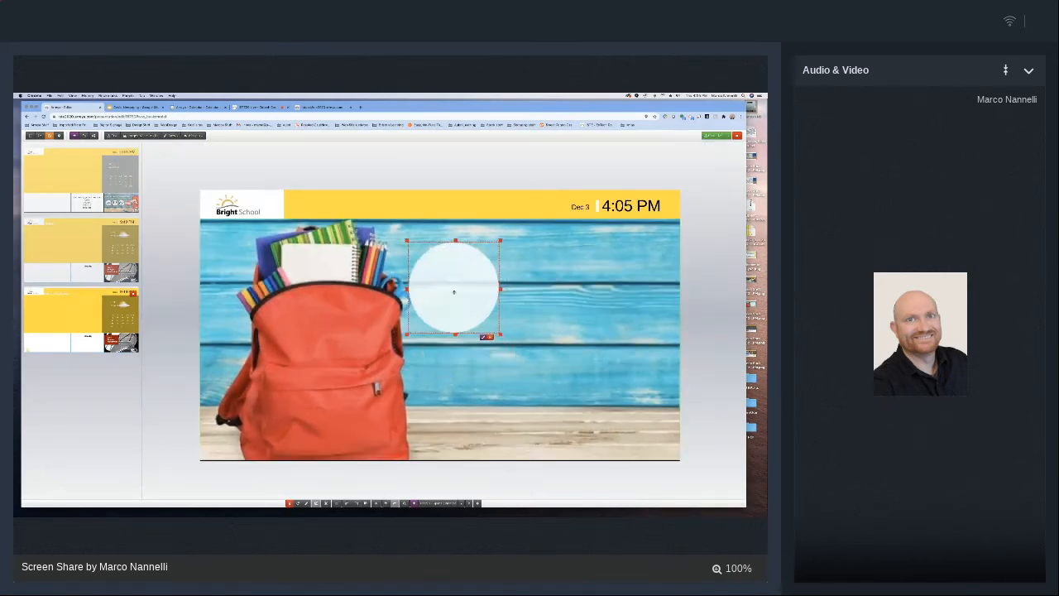
drag(500, 335, 673, 446)
drag(606, 392, 578, 389)
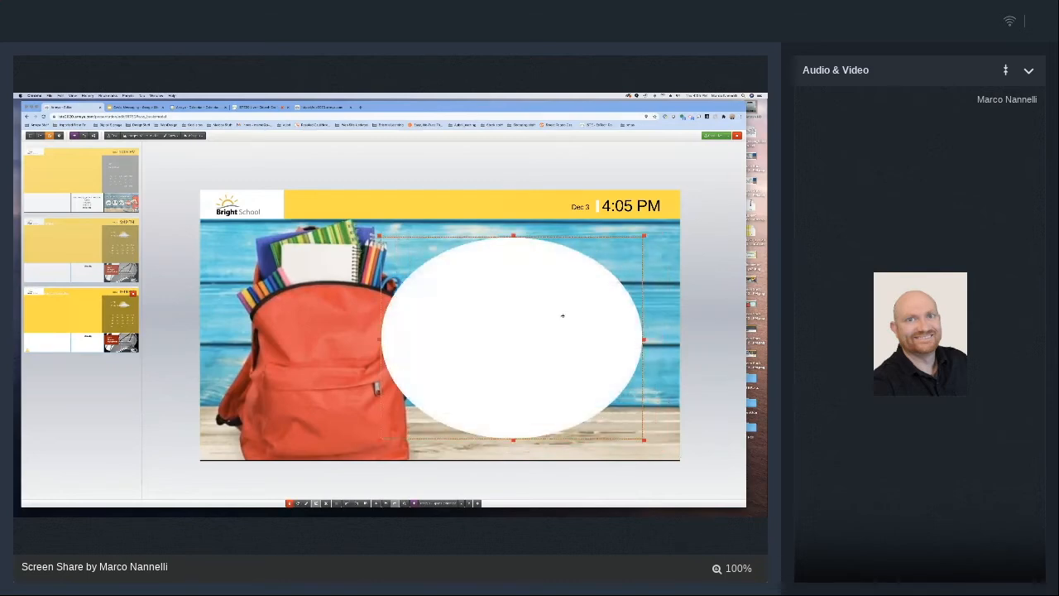
click(515, 174)
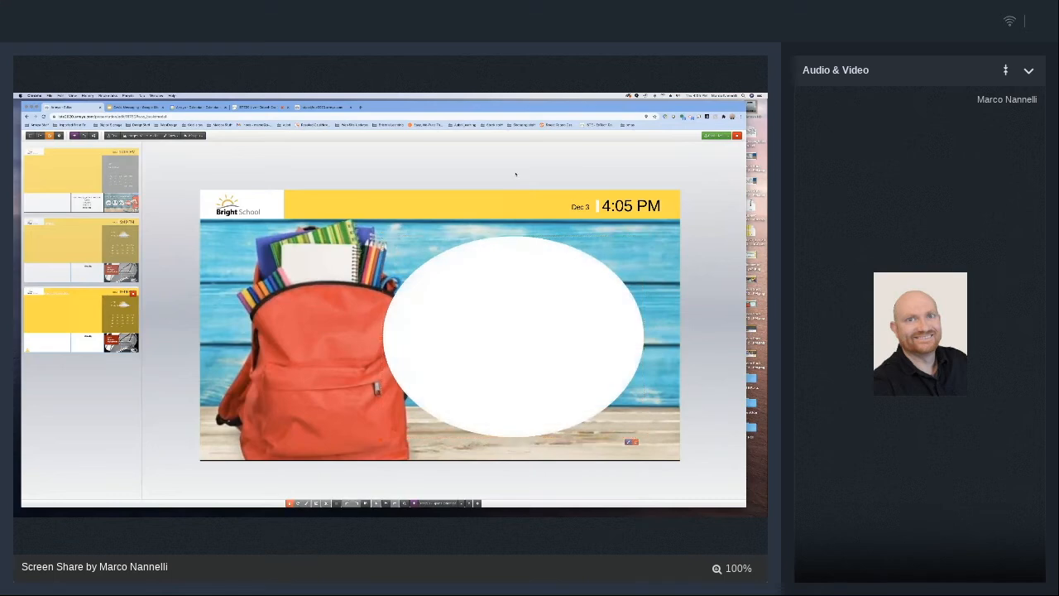
Lower the white oval's opacity so the background picture shows through it
click(468, 379)
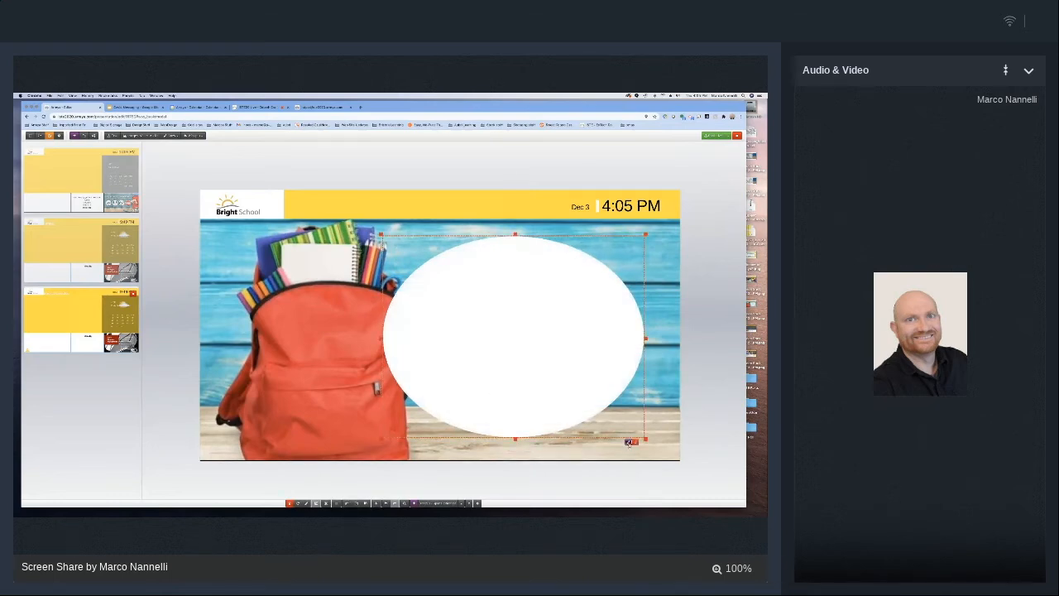
click(628, 443)
drag(442, 242, 422, 242)
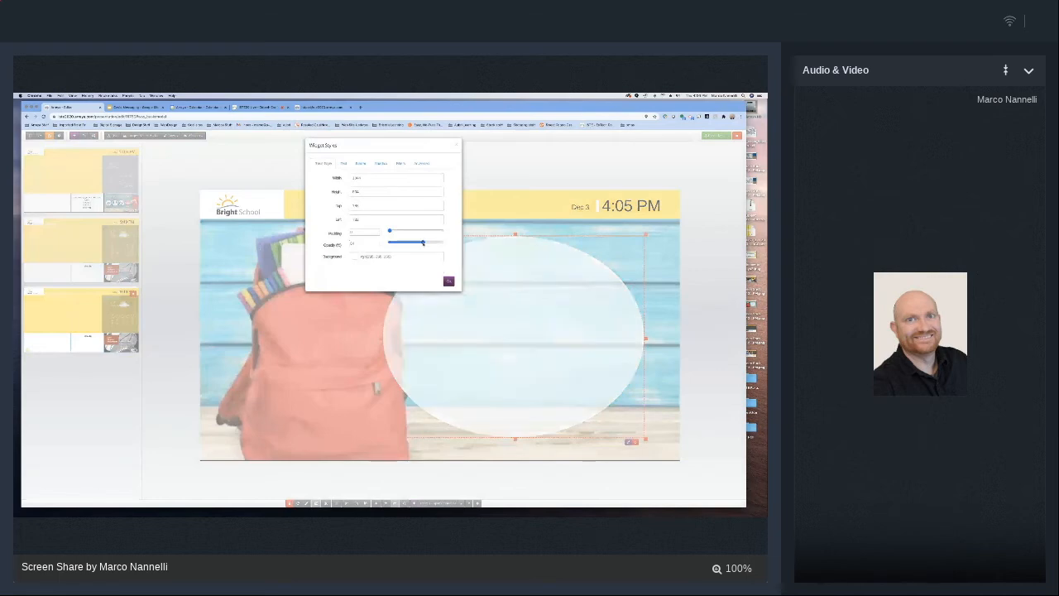
click(448, 281)
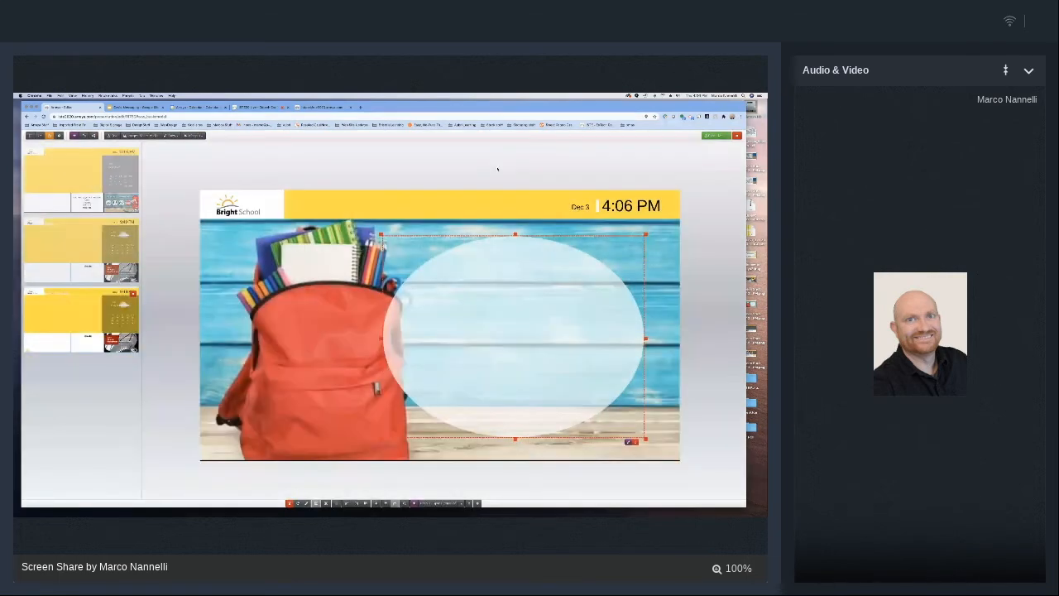
click(497, 170)
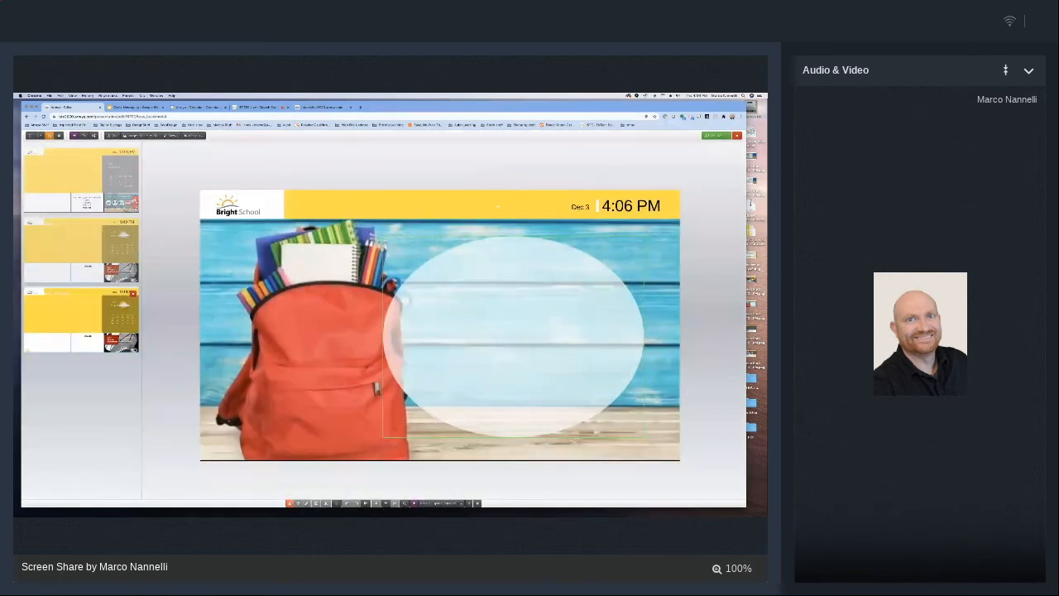
Insert the speech bubble icon from the media library, shrink it inside the oval's upper centre, and save the presentation
click(190, 158)
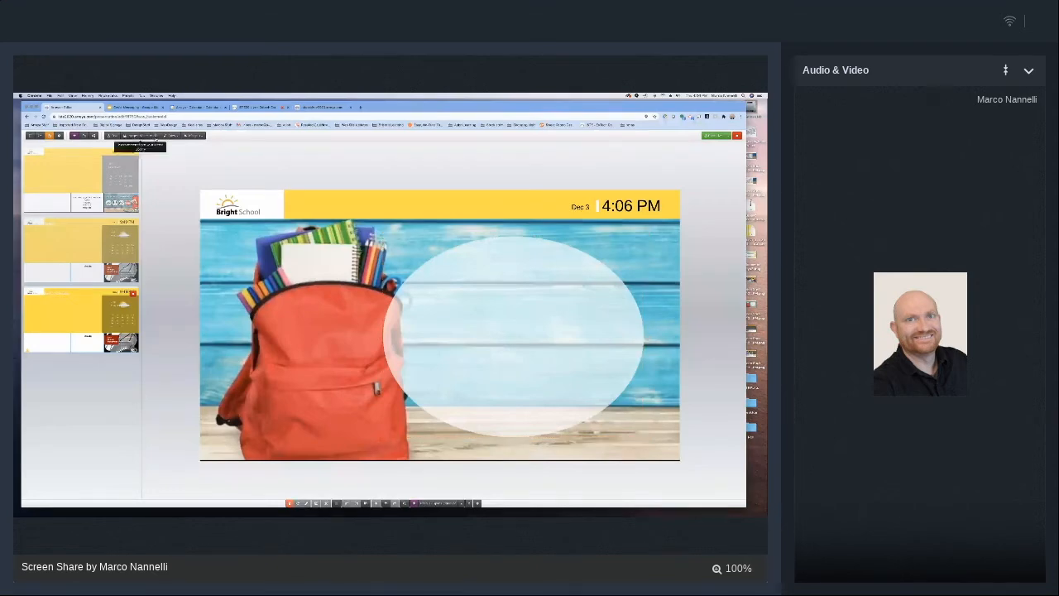
click(136, 136)
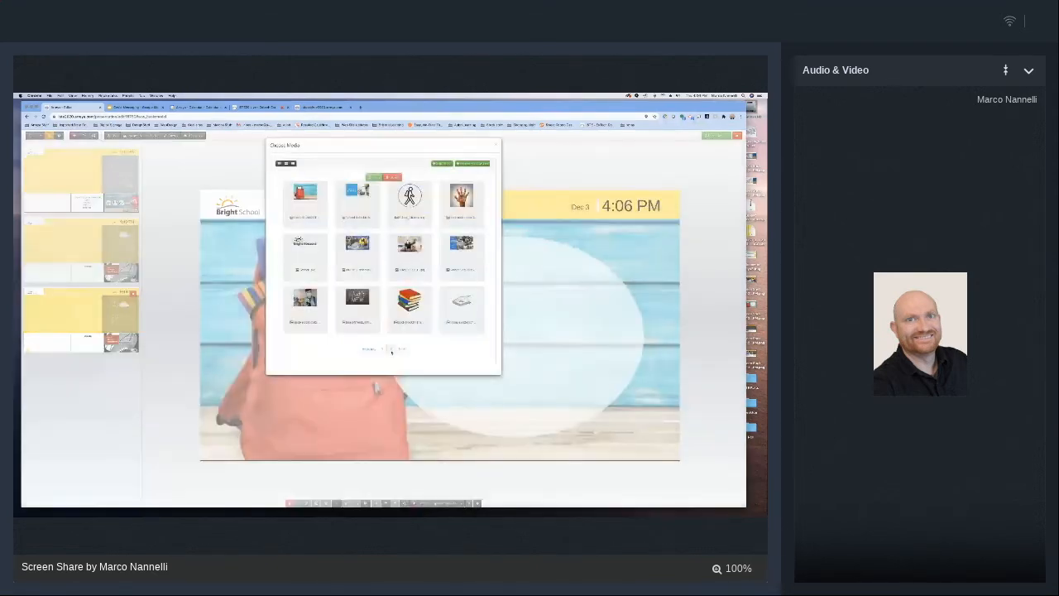
click(382, 349)
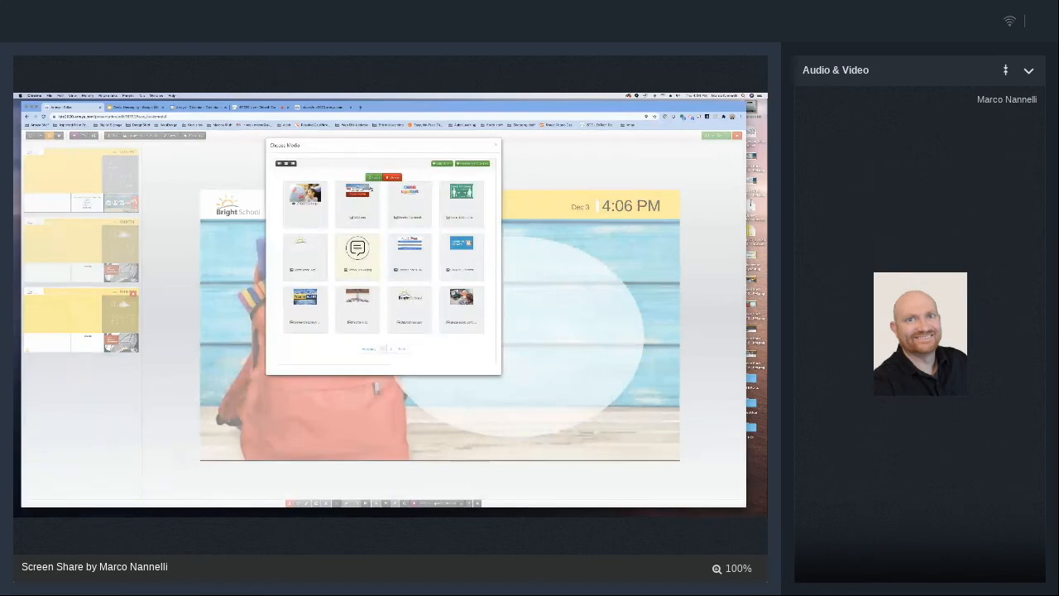
click(357, 248)
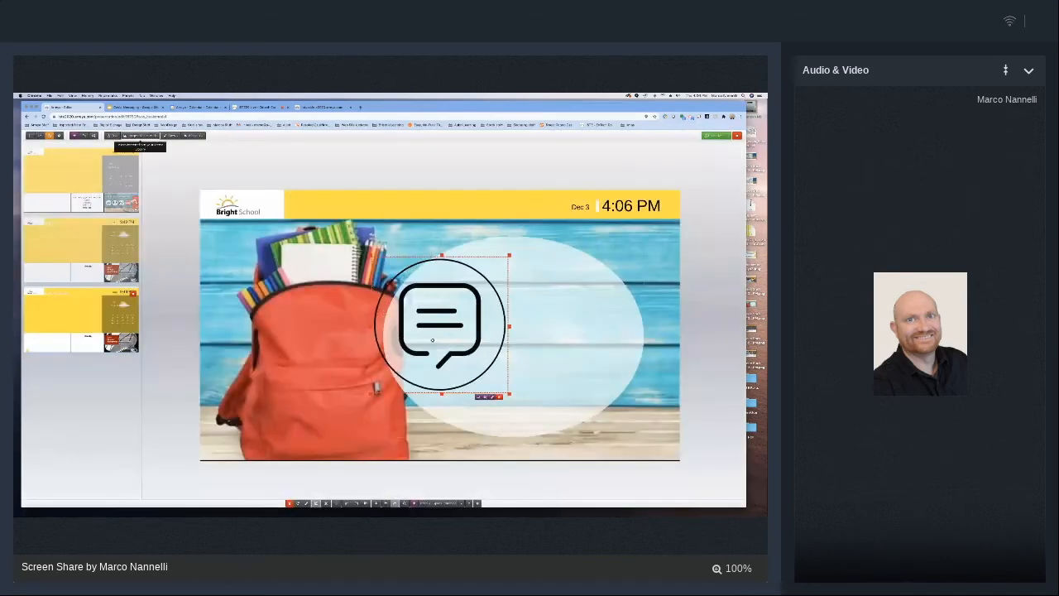
drag(432, 340, 515, 301)
drag(593, 355, 516, 277)
drag(489, 241, 514, 268)
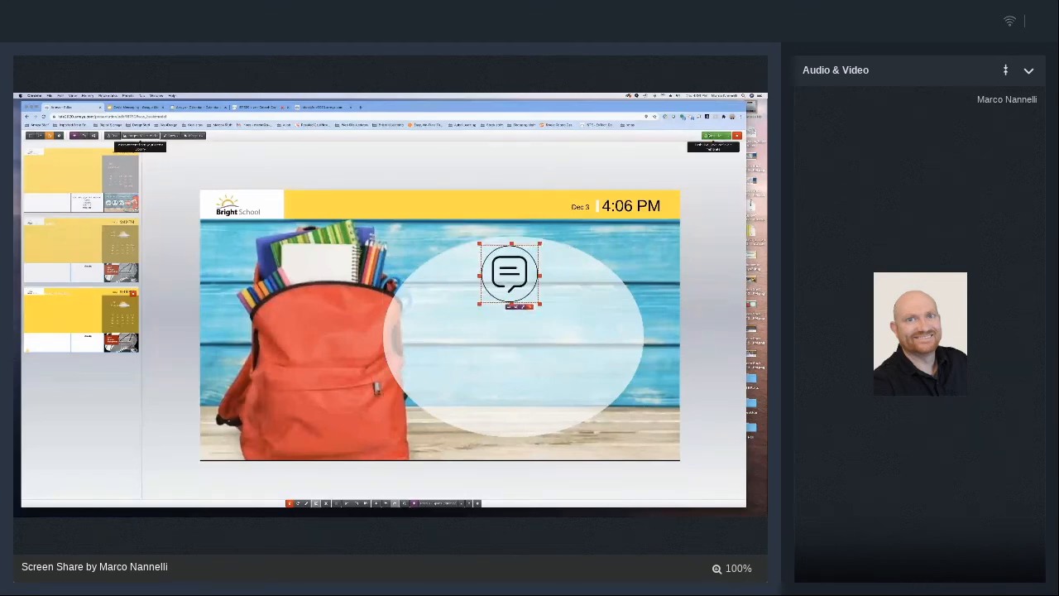
click(713, 136)
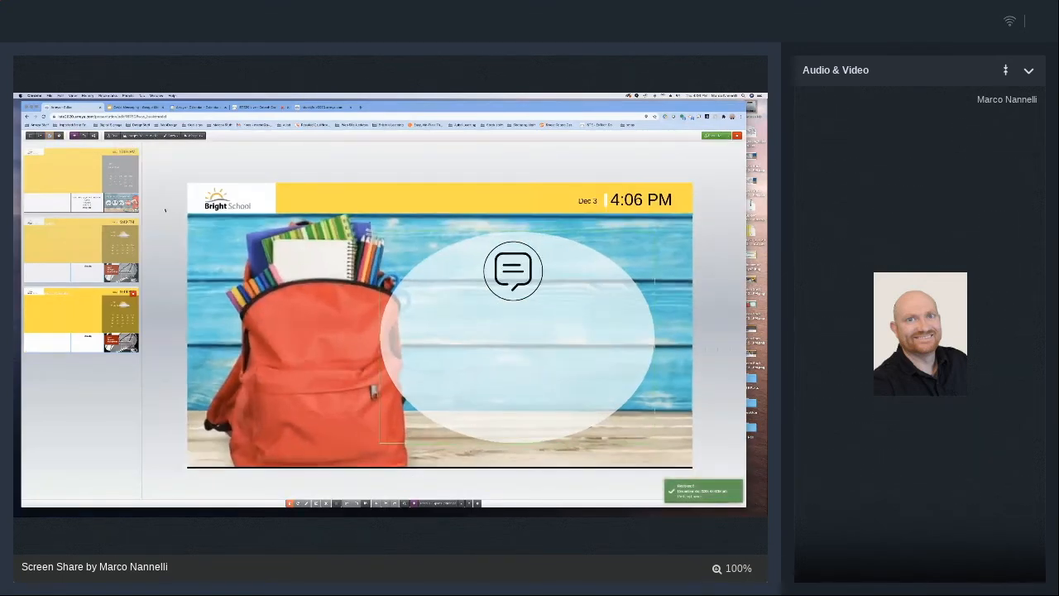
Add a text box below the speech bubble icon reading "Don't Forget"
click(113, 135)
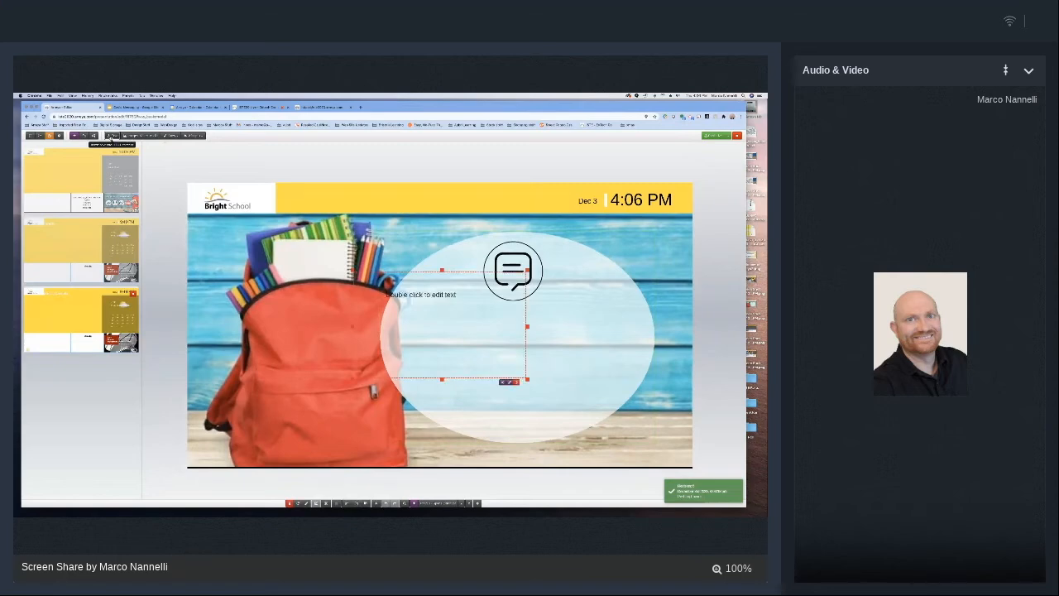
drag(411, 286, 492, 322)
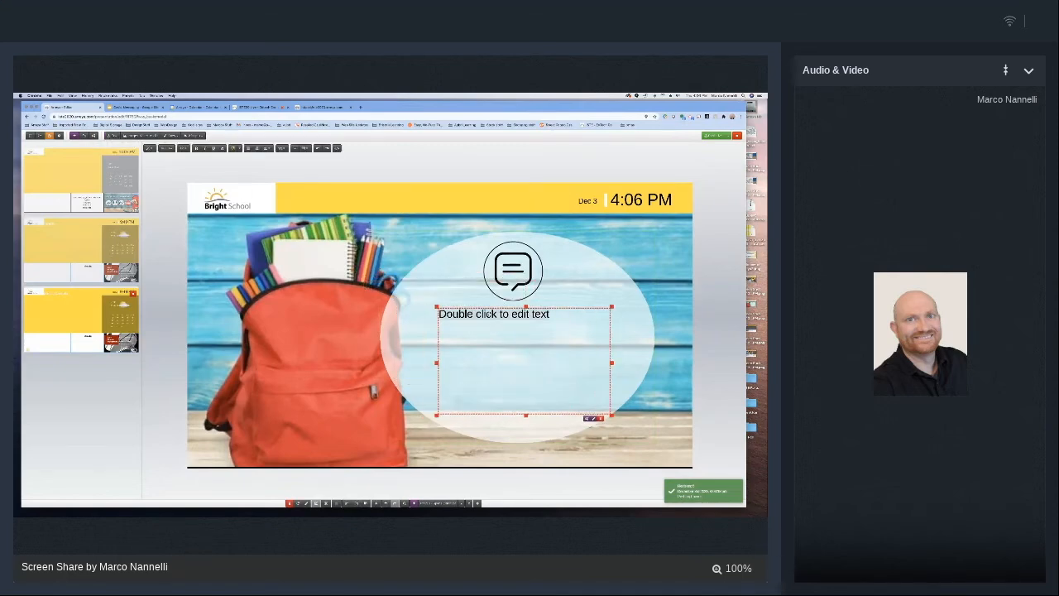
double_click(488, 314)
text(D)
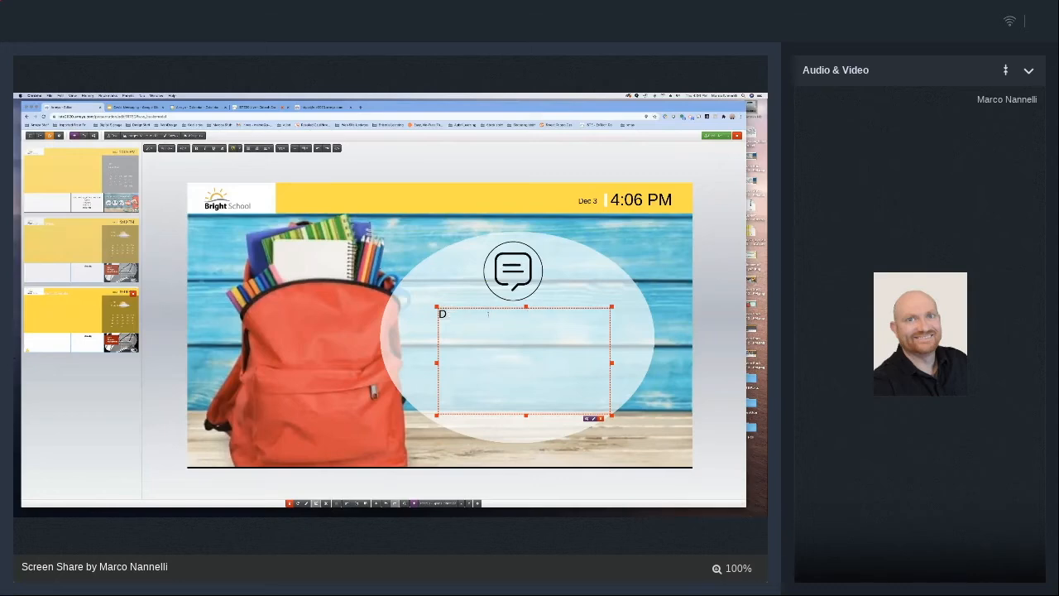
text(on't Forget)
Enlarge the "Don't Forget" text and make it bold
click(184, 148)
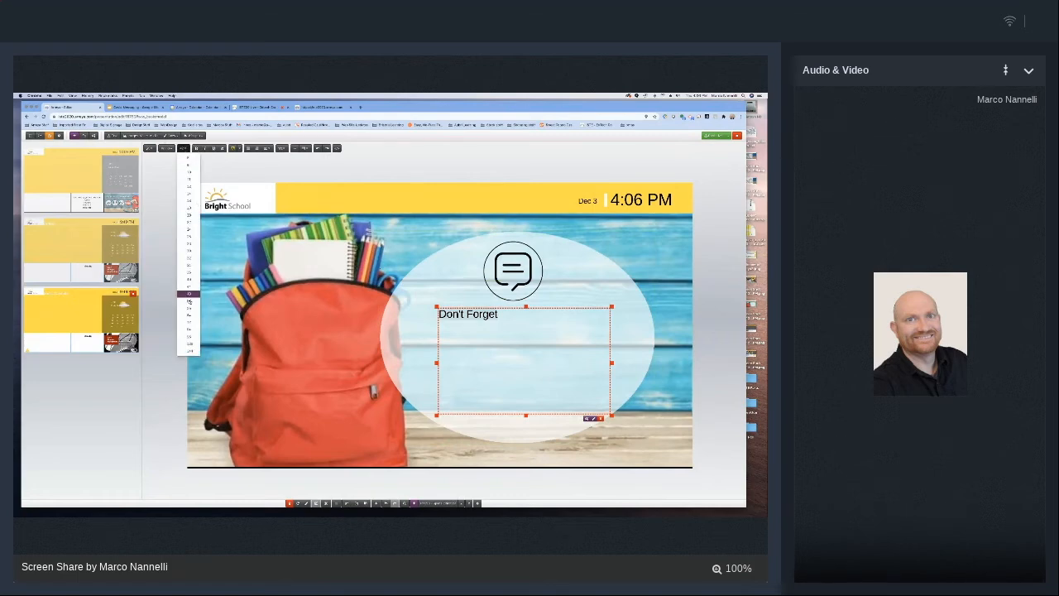
click(190, 325)
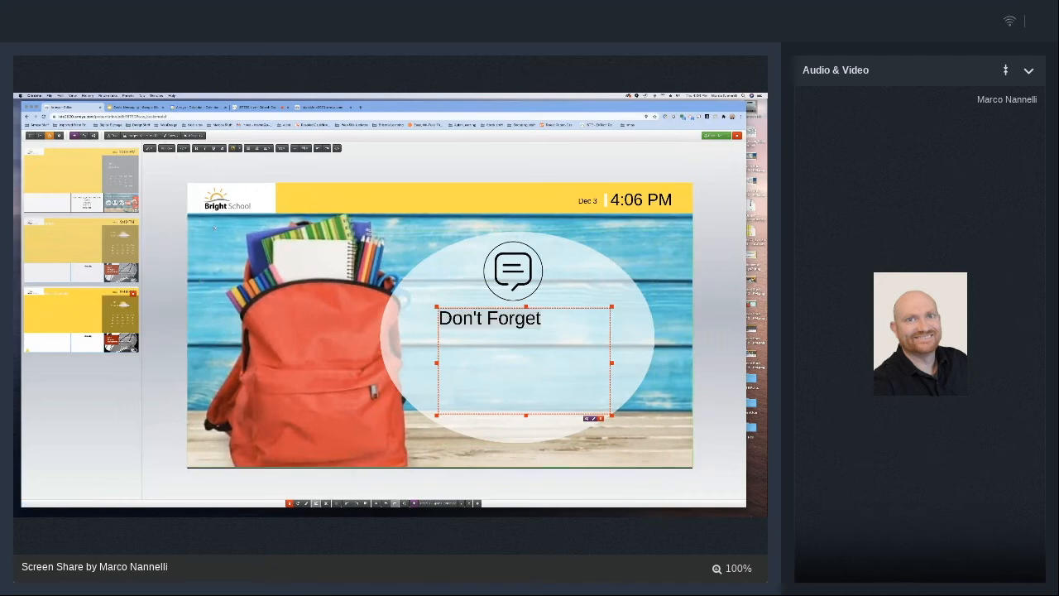
click(196, 149)
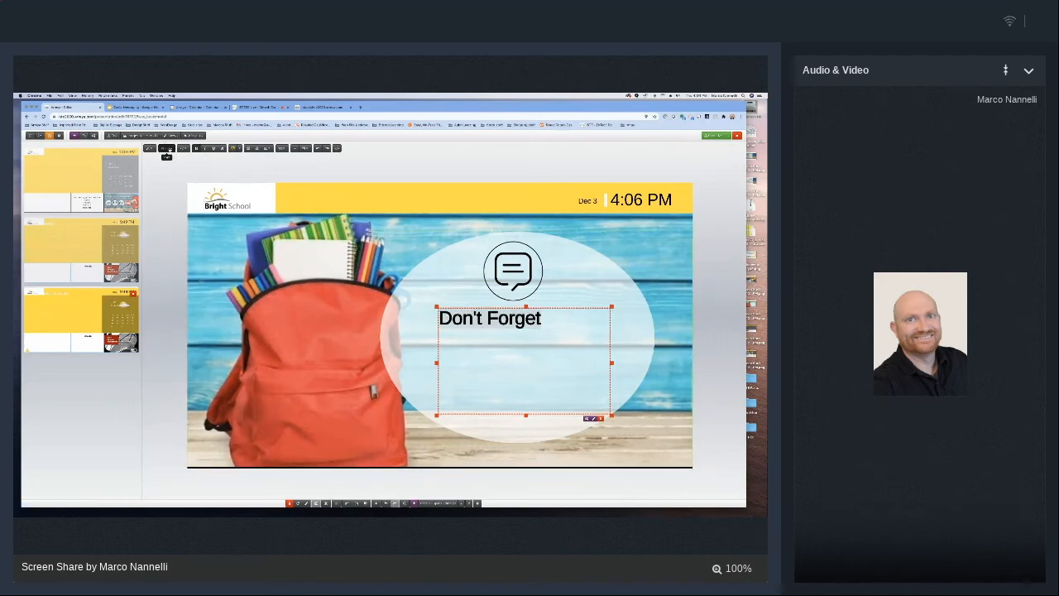
Change the "Don't Forget" text to a condensed sans-serif font and make it italic
click(166, 149)
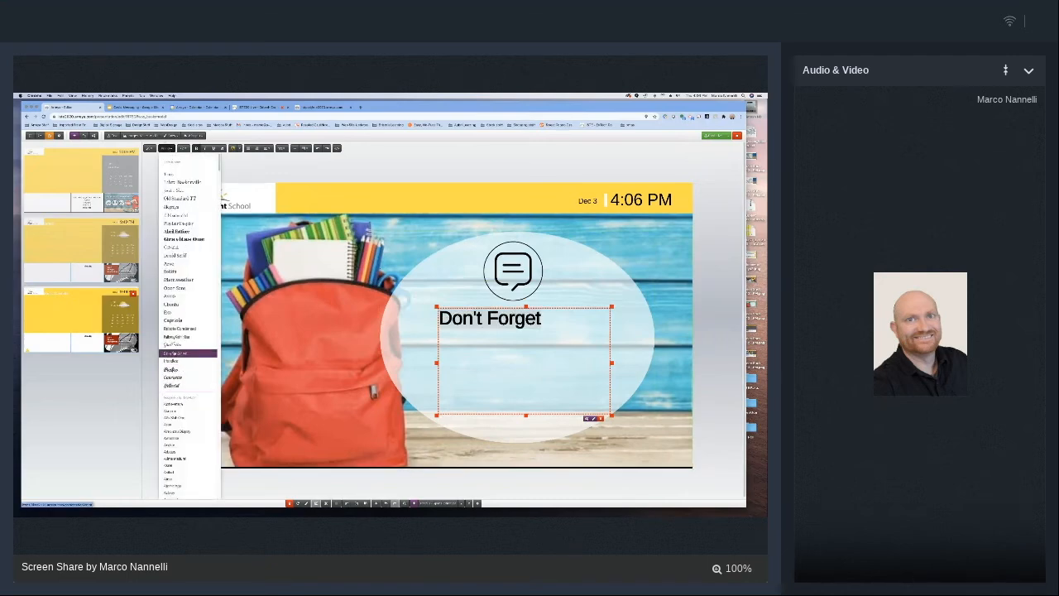
click(171, 331)
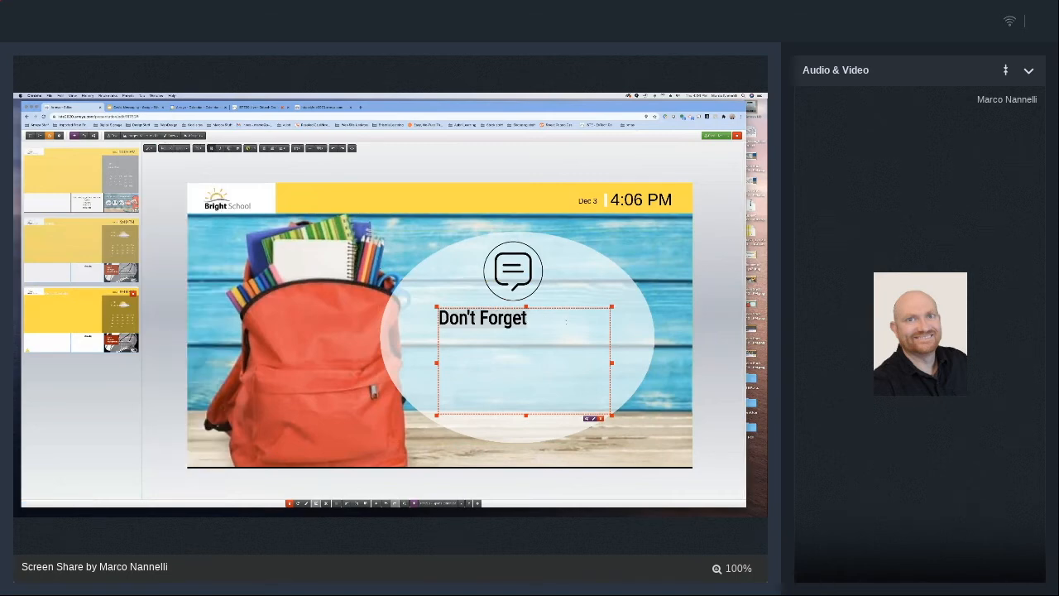
click(222, 151)
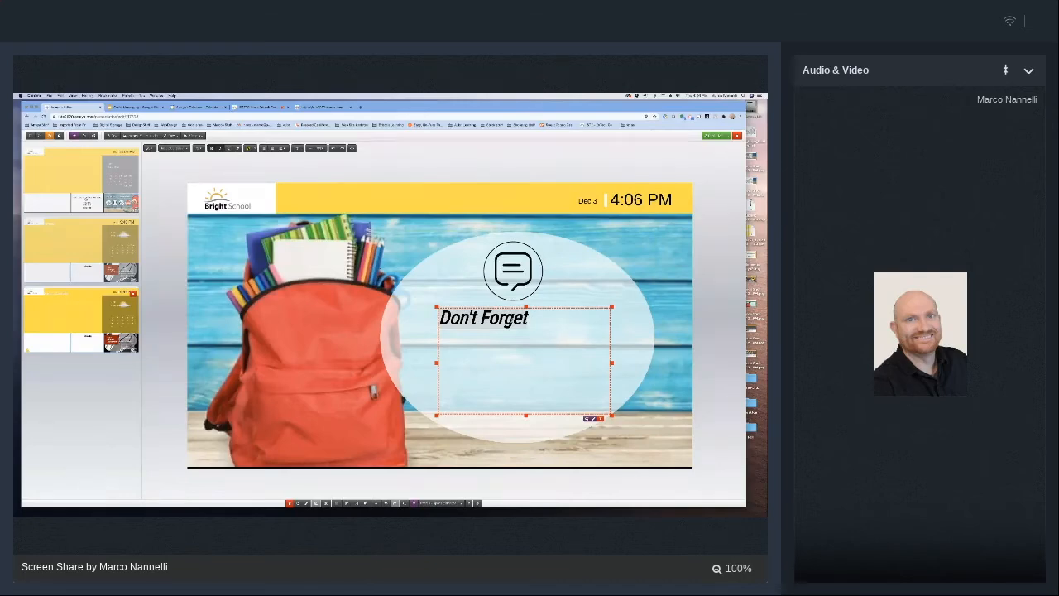
Move the speech bubble icon toward the oval's upper left and place the "Don't Forget" text beside it in a smaller box
click(517, 264)
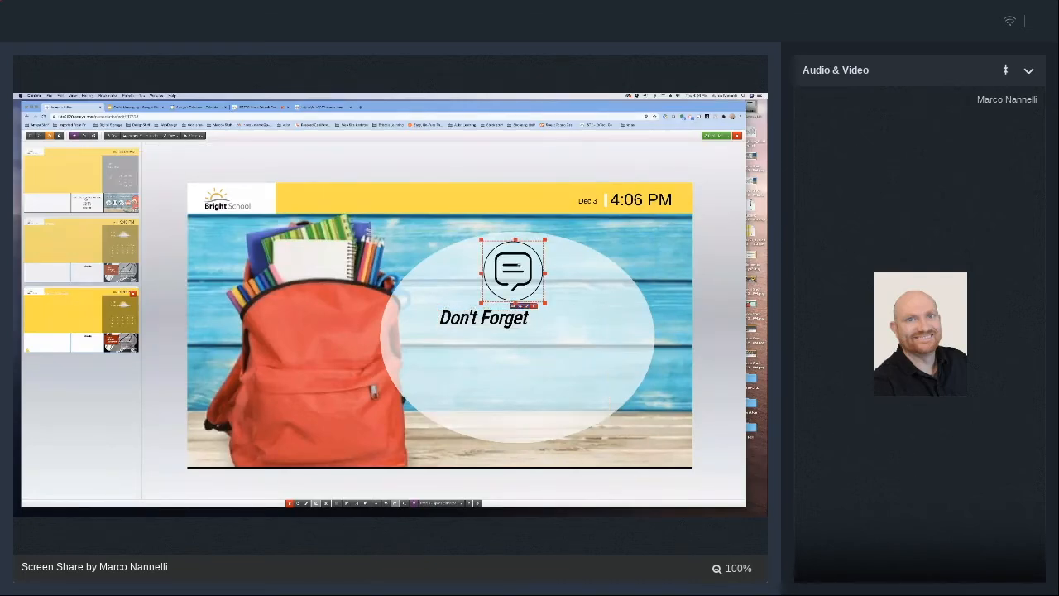
drag(519, 266, 478, 265)
click(487, 305)
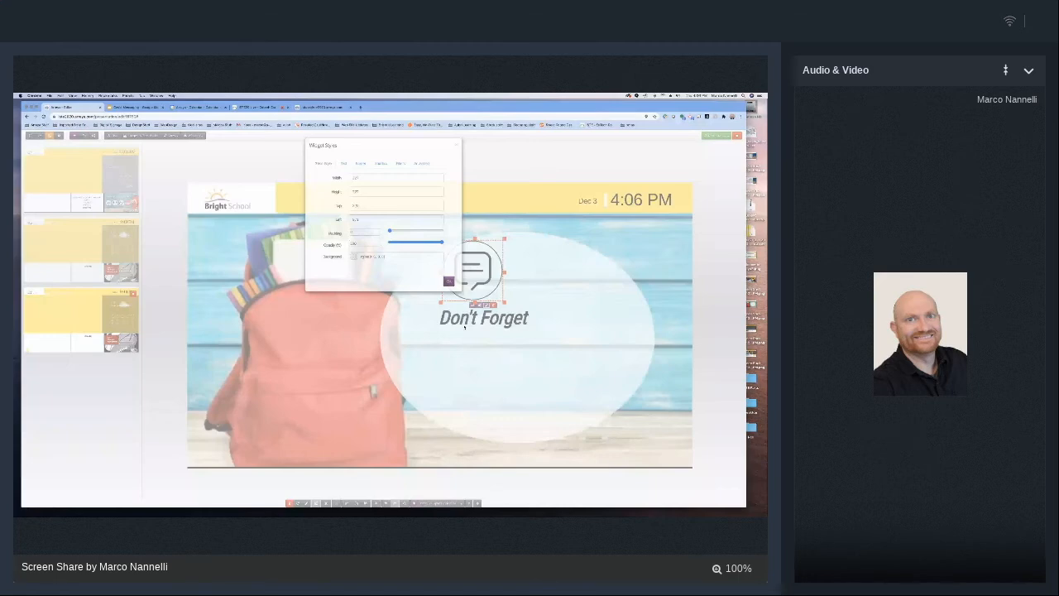
drag(465, 326, 534, 282)
drag(680, 371, 636, 283)
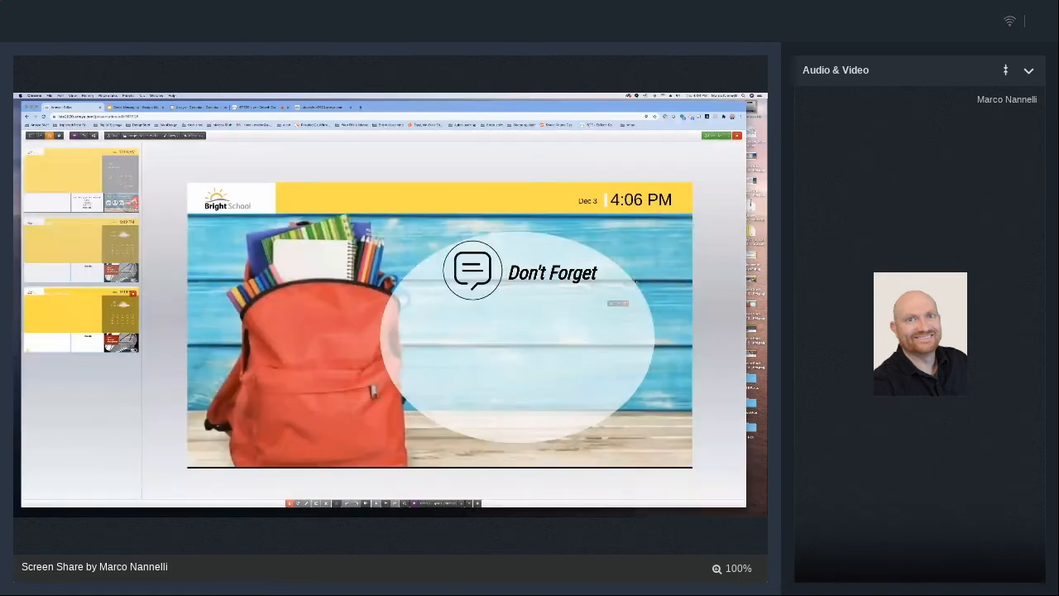
Add a second text box in the lower half of the oval, beneath the "Don't Forget" heading
click(112, 135)
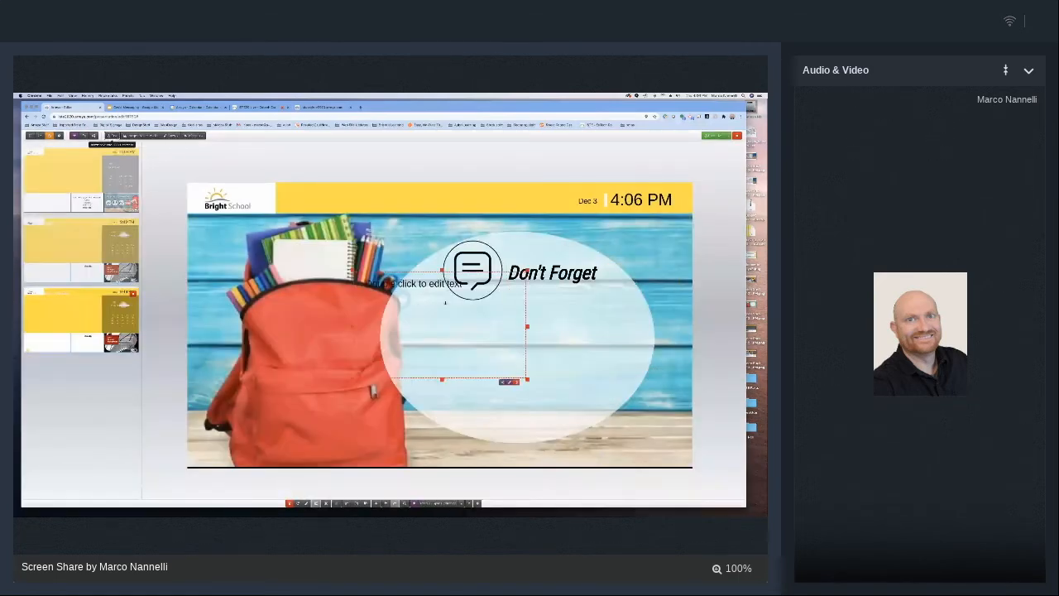
drag(445, 303, 515, 357)
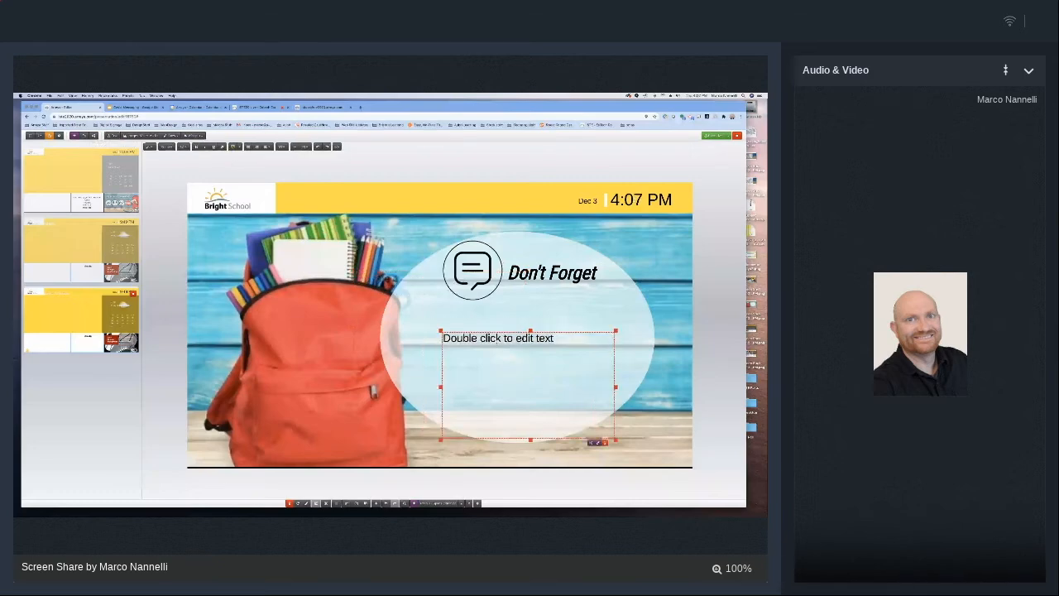
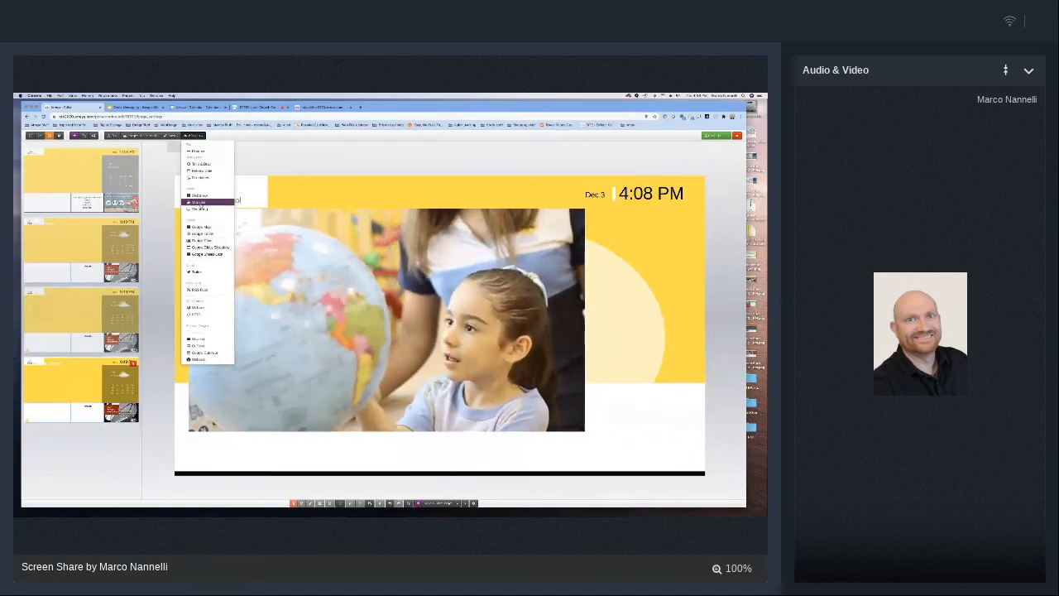
Insert a YouTube video widget on the fourth slide and delete it again
click(199, 203)
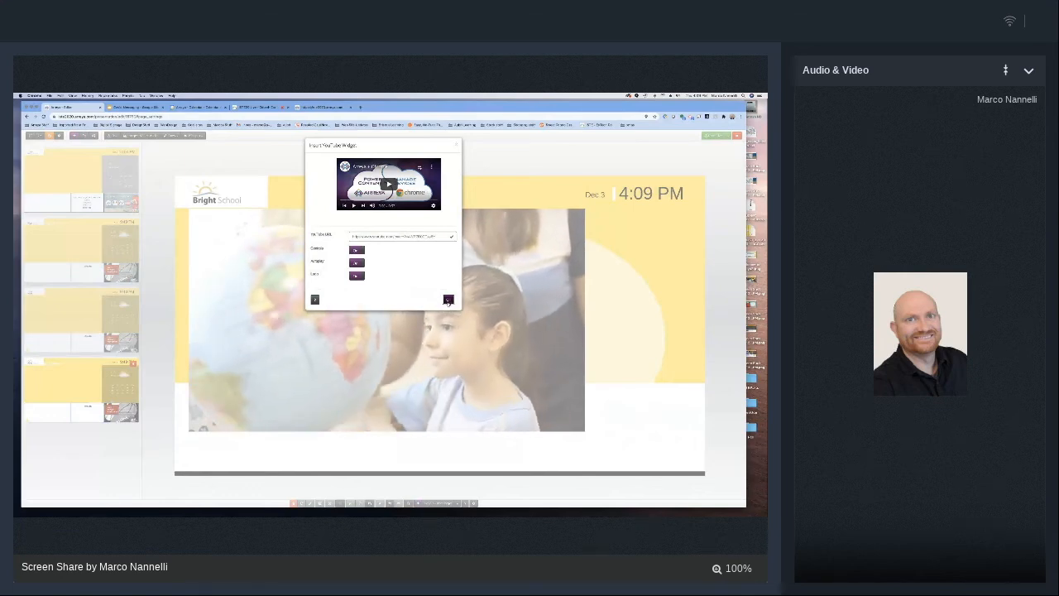
click(448, 301)
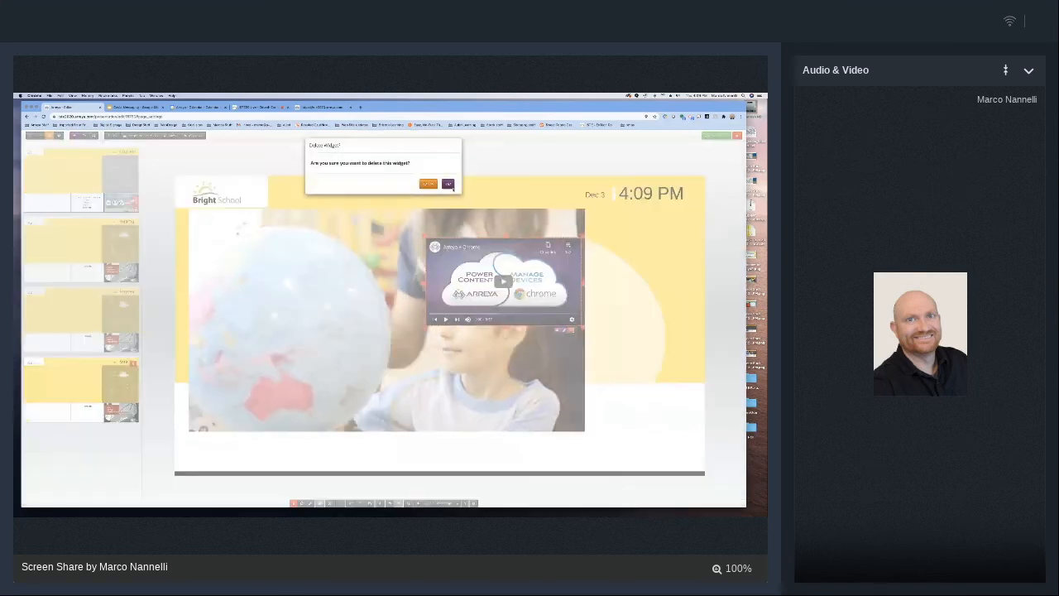
click(448, 184)
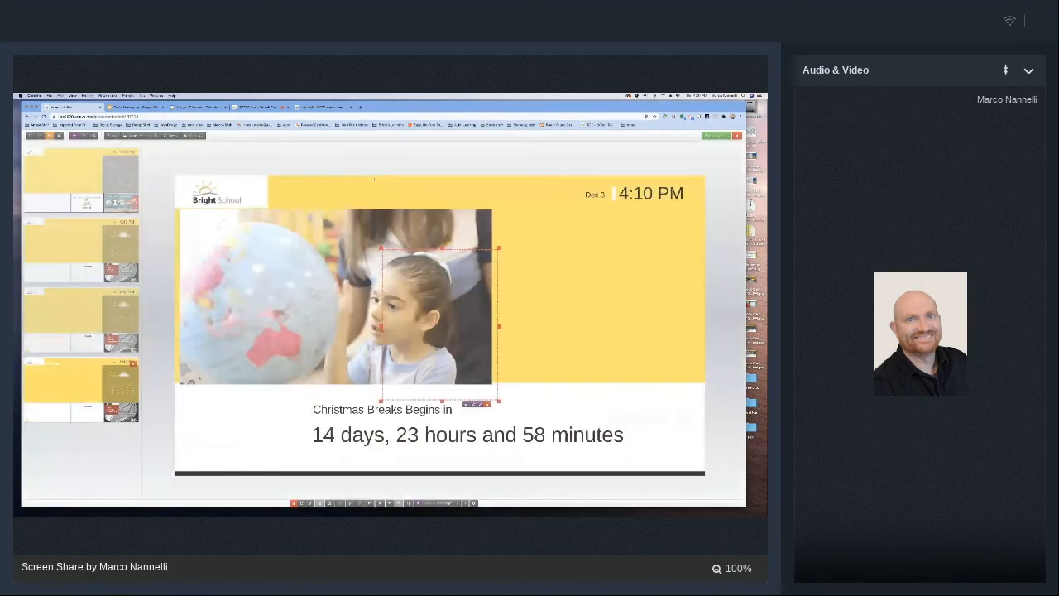
Shrink the snowman image and place it just left of the Christmas break countdown text
drag(450, 287, 260, 327)
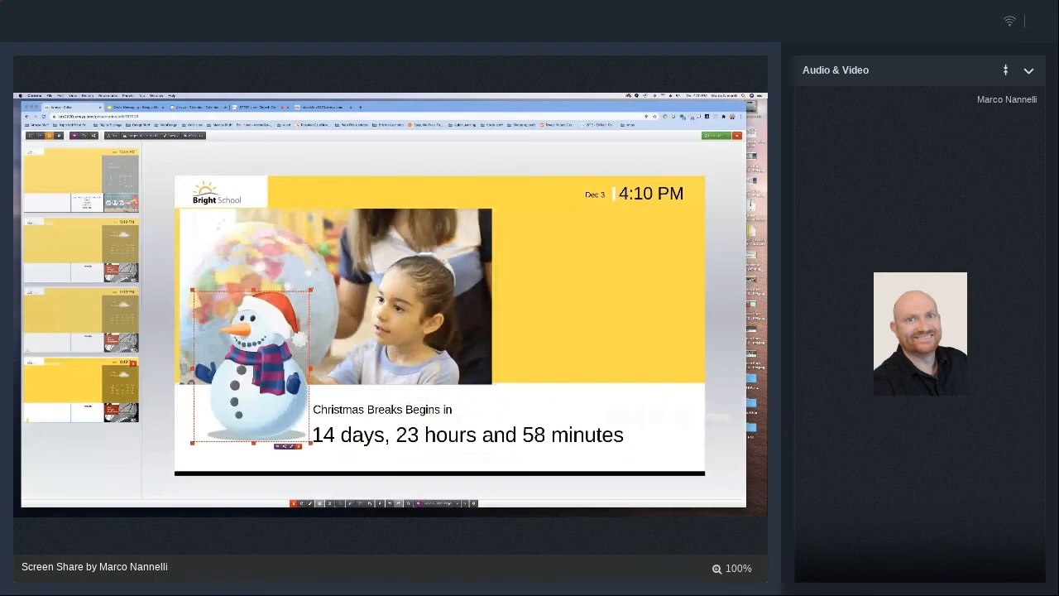
drag(311, 290, 275, 337)
drag(262, 375, 291, 380)
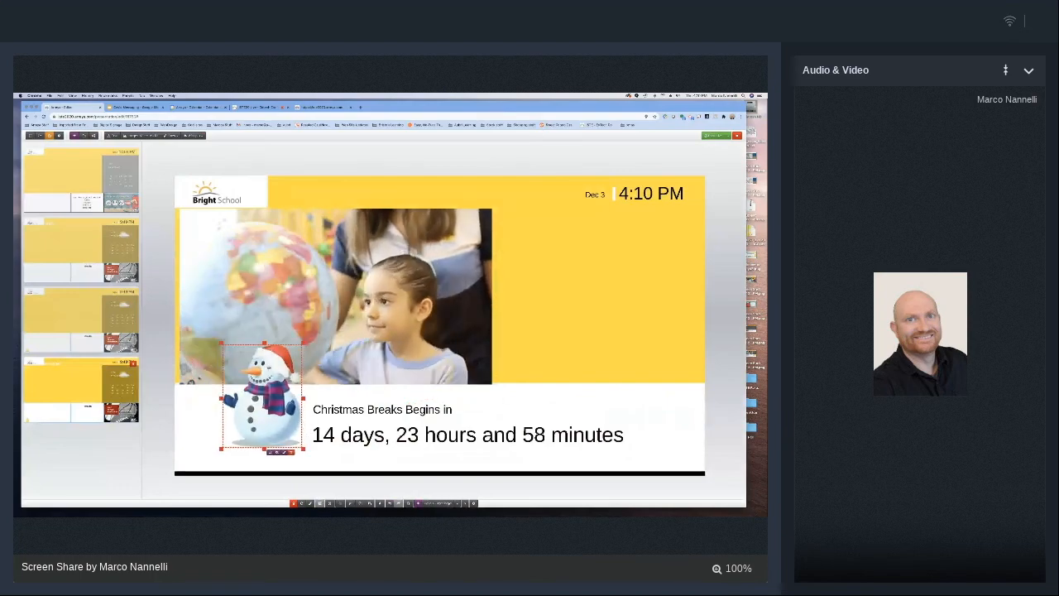
Move the classroom video flush against the slide's left edge
click(219, 306)
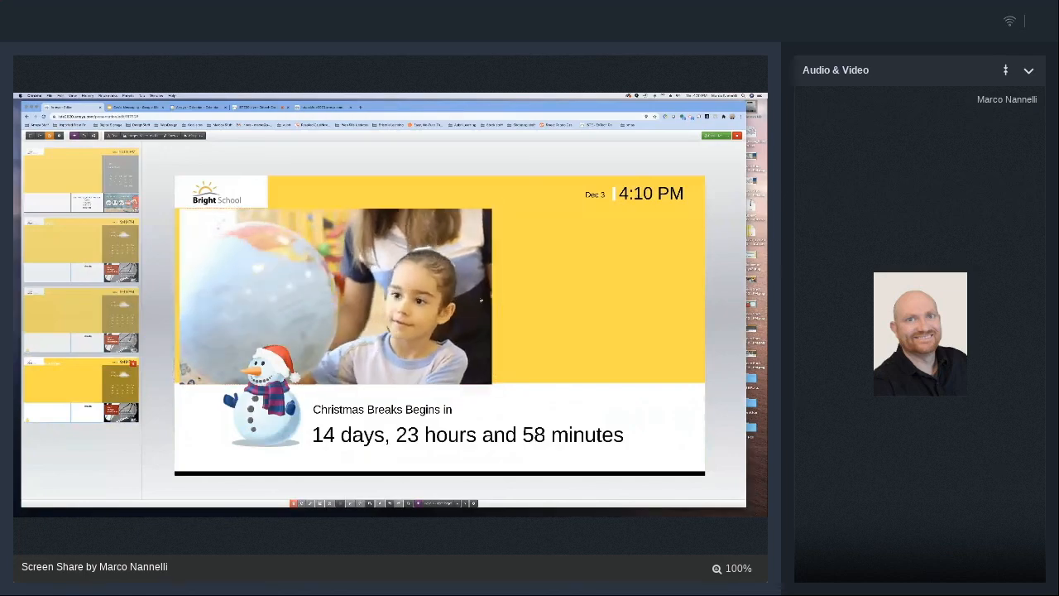
drag(495, 299, 486, 299)
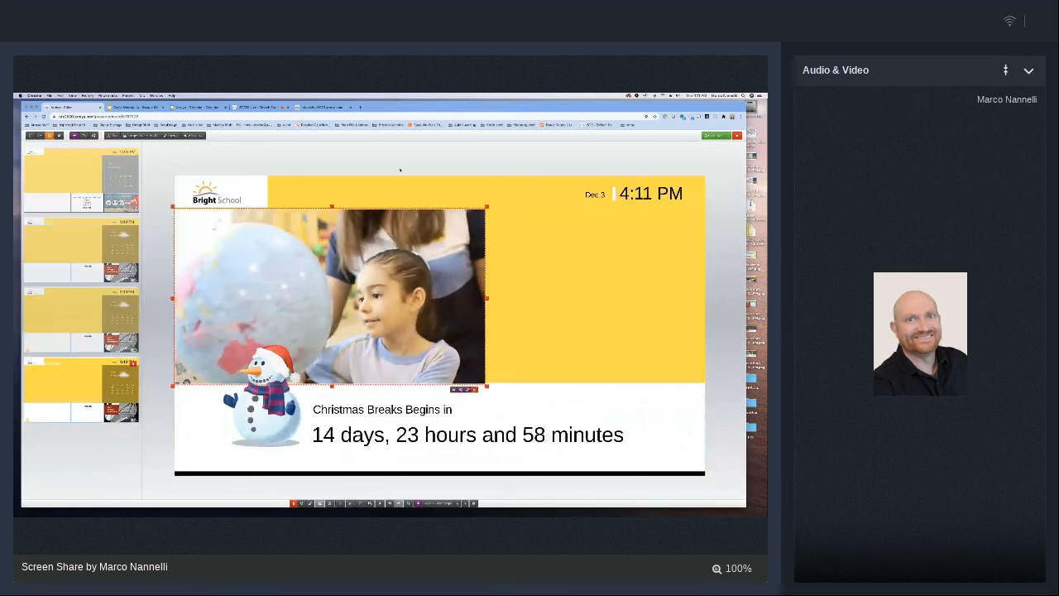
click(574, 284)
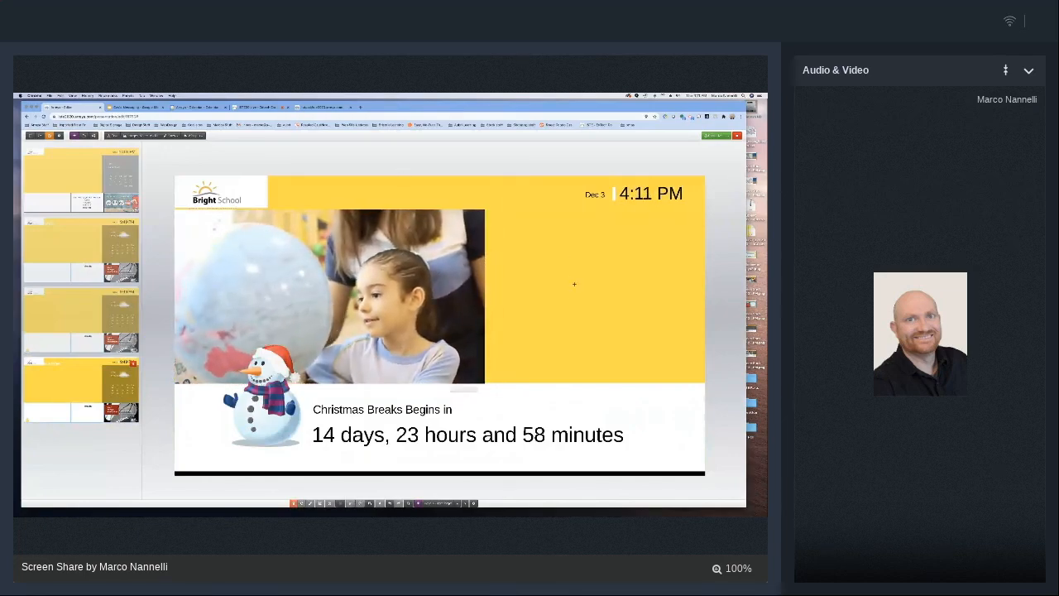
Insert a forecast-only weather widget with geolocation and current conditions off, using ZIP code 52802 as the location
click(194, 135)
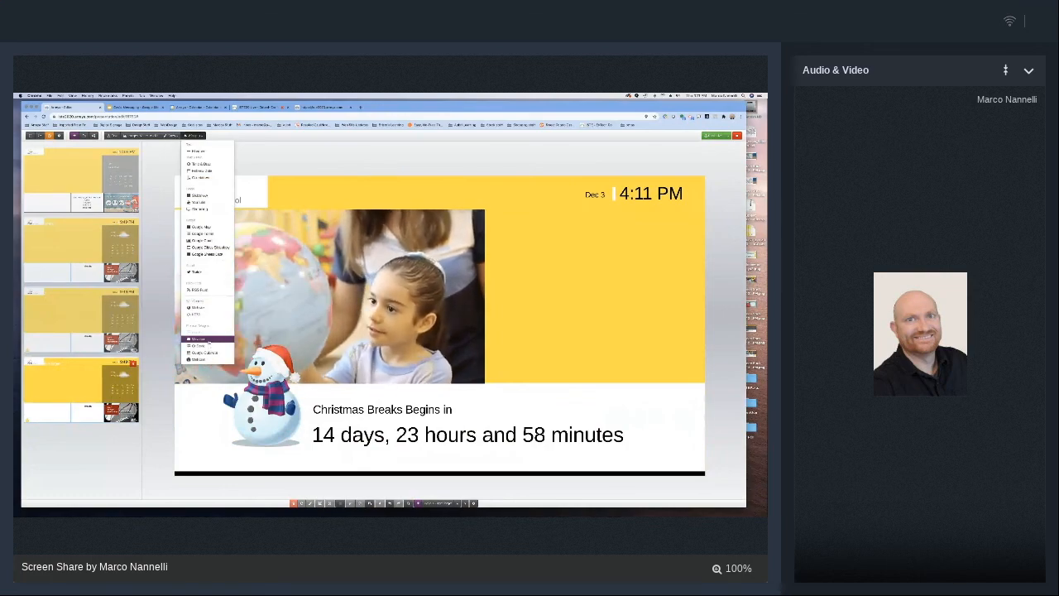
click(203, 339)
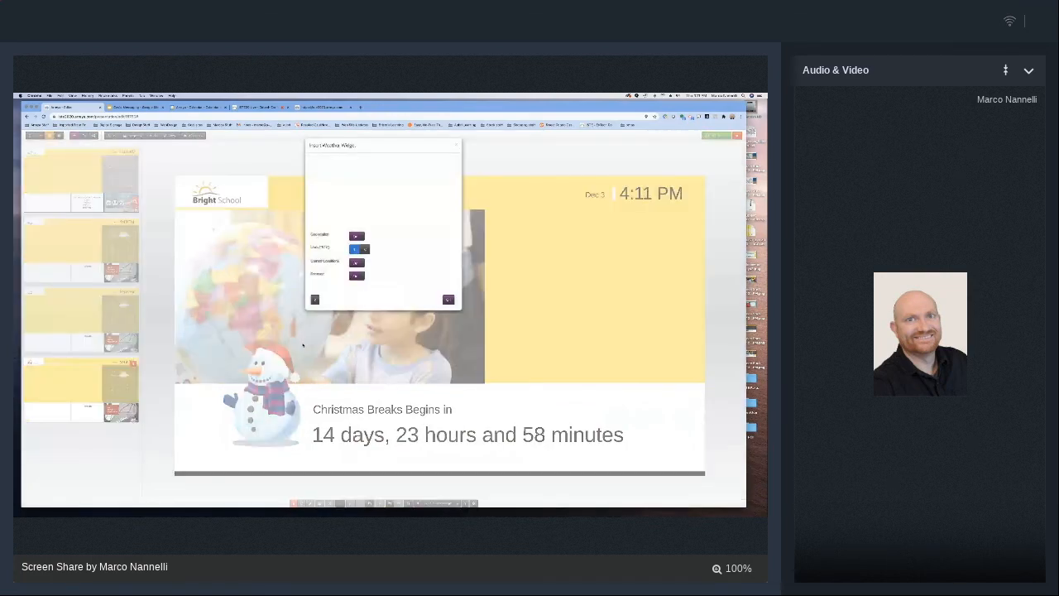
click(356, 237)
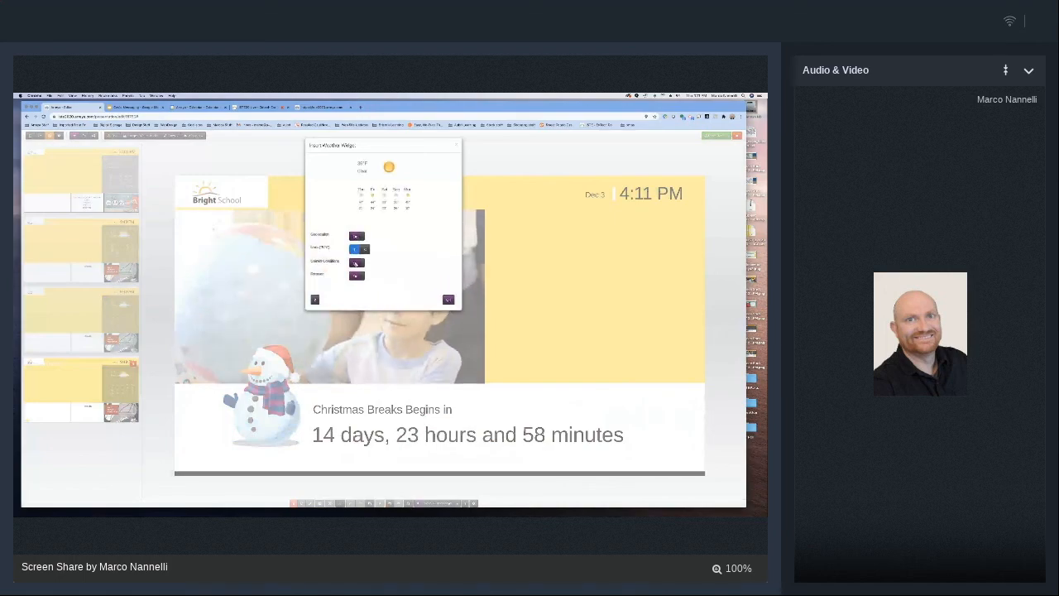
click(355, 263)
click(356, 277)
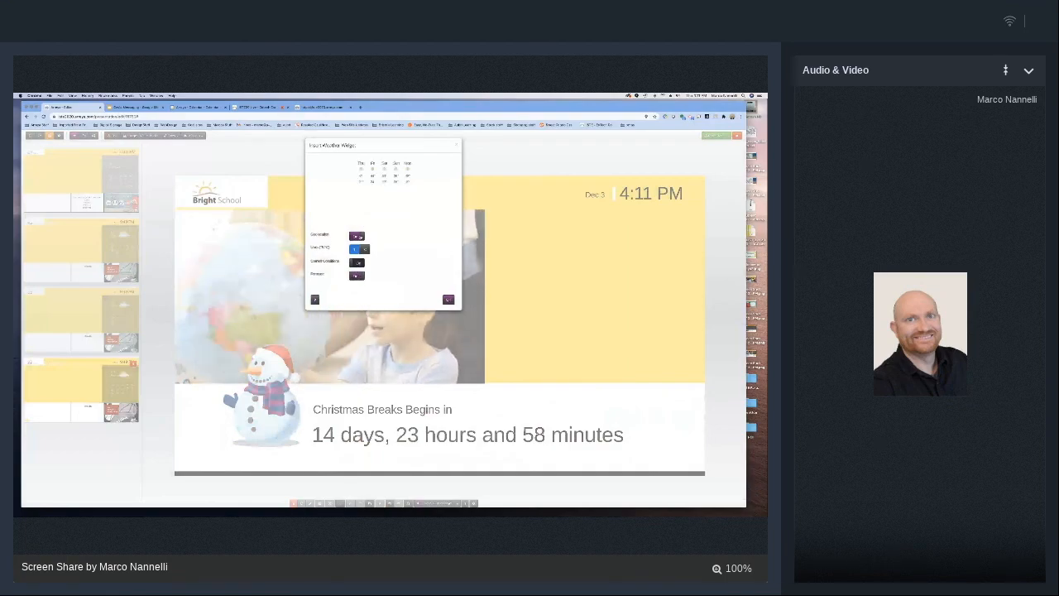
click(356, 237)
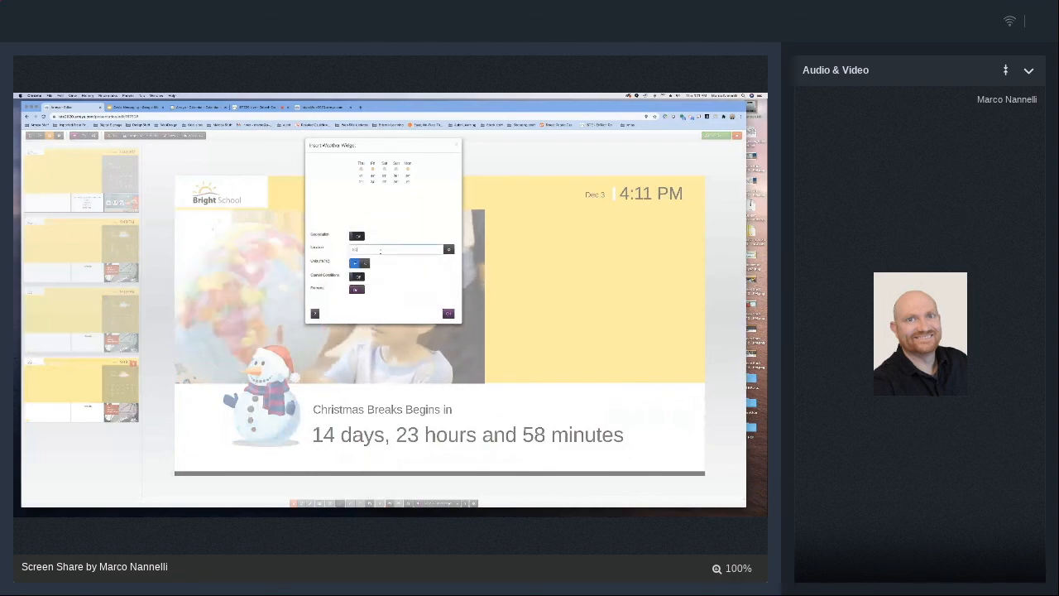
text(52802)
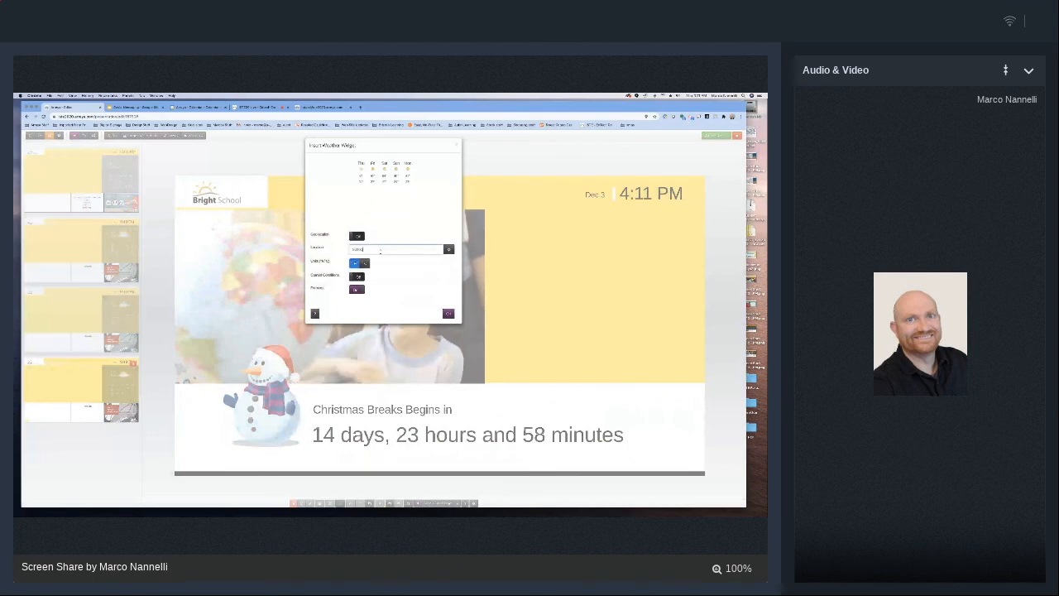
click(449, 314)
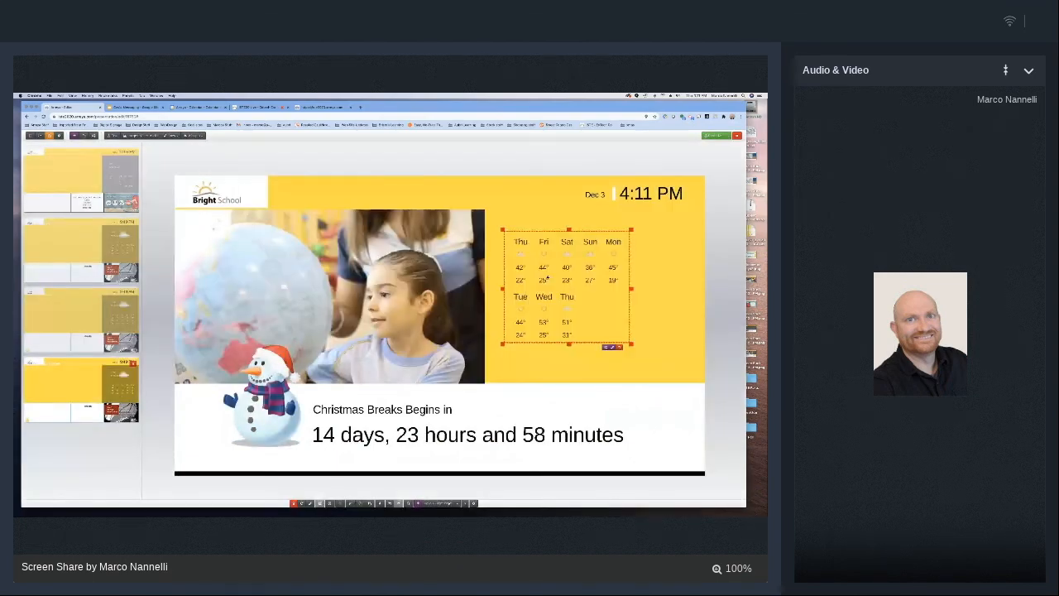
Reduce the weather forecast to a single five-day row, position it in the yellow area beside the video, and save the presentation
drag(547, 277, 561, 293)
drag(645, 358, 652, 311)
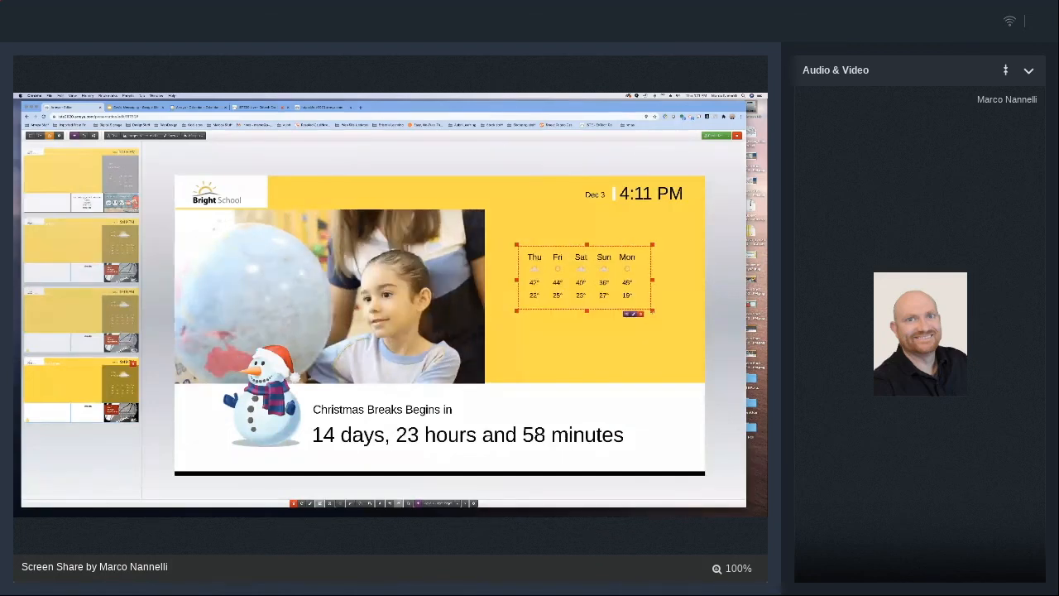
click(529, 169)
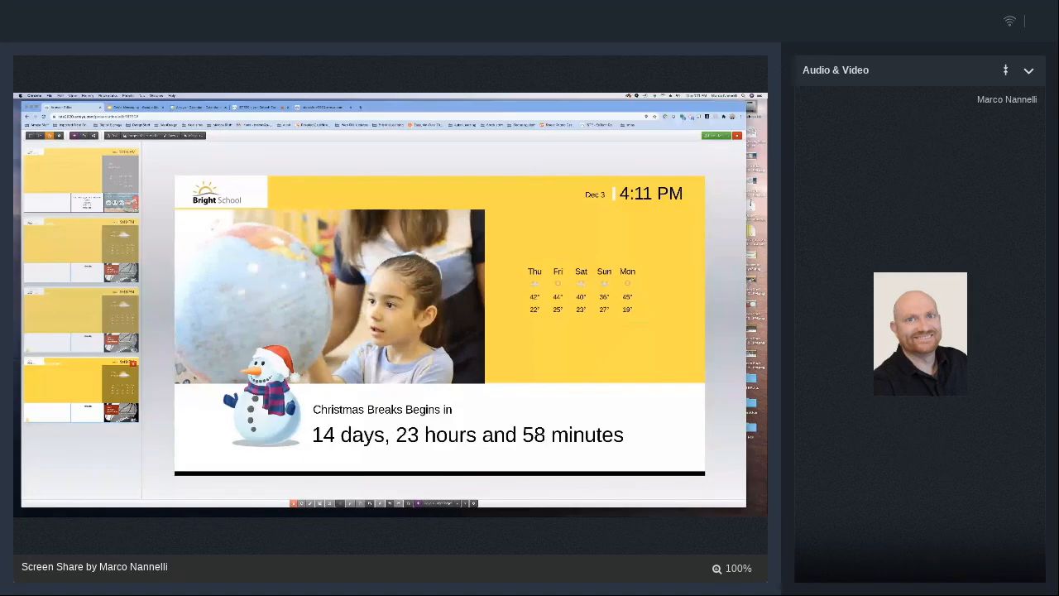
click(713, 134)
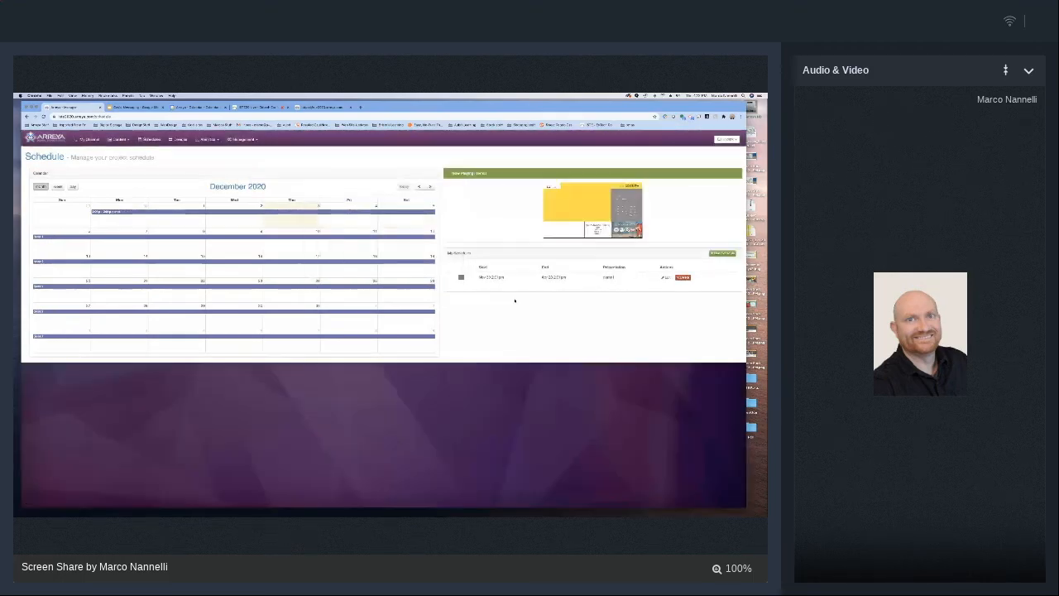
Switch to the browser tab with the live signage player and reload it
click(321, 109)
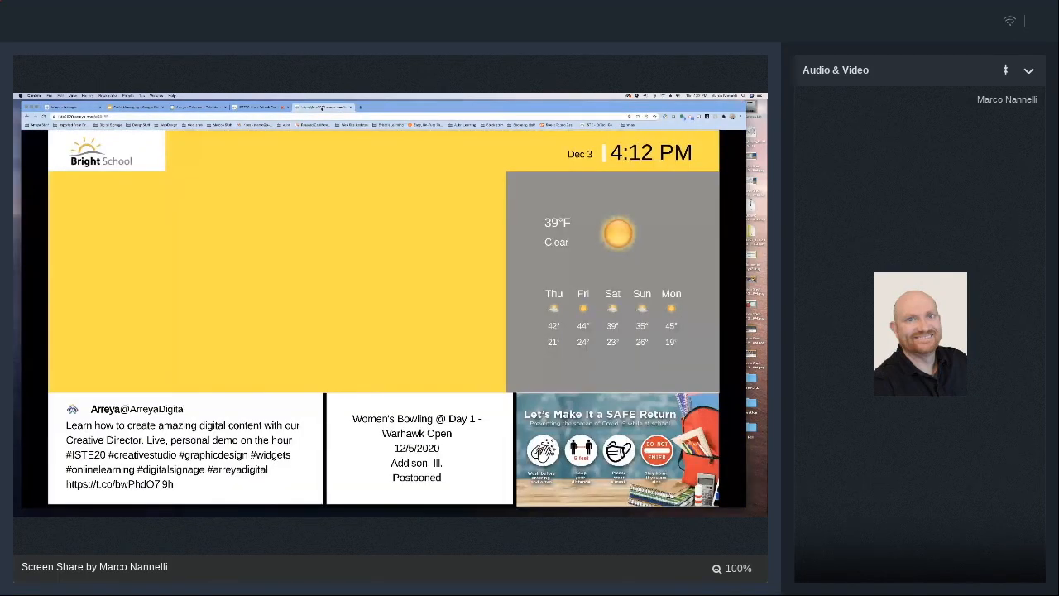
key(super+r)
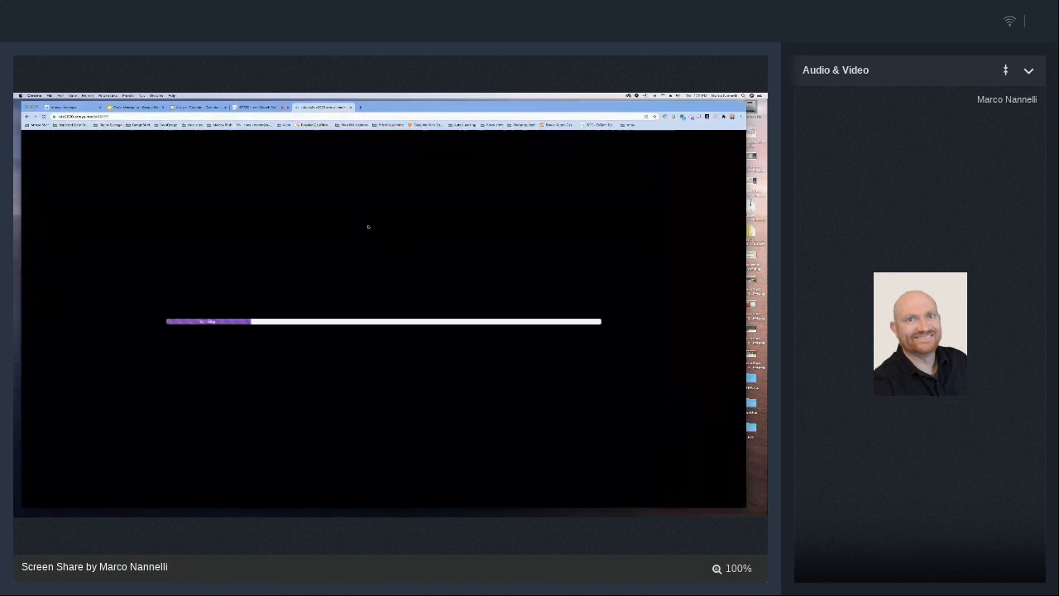